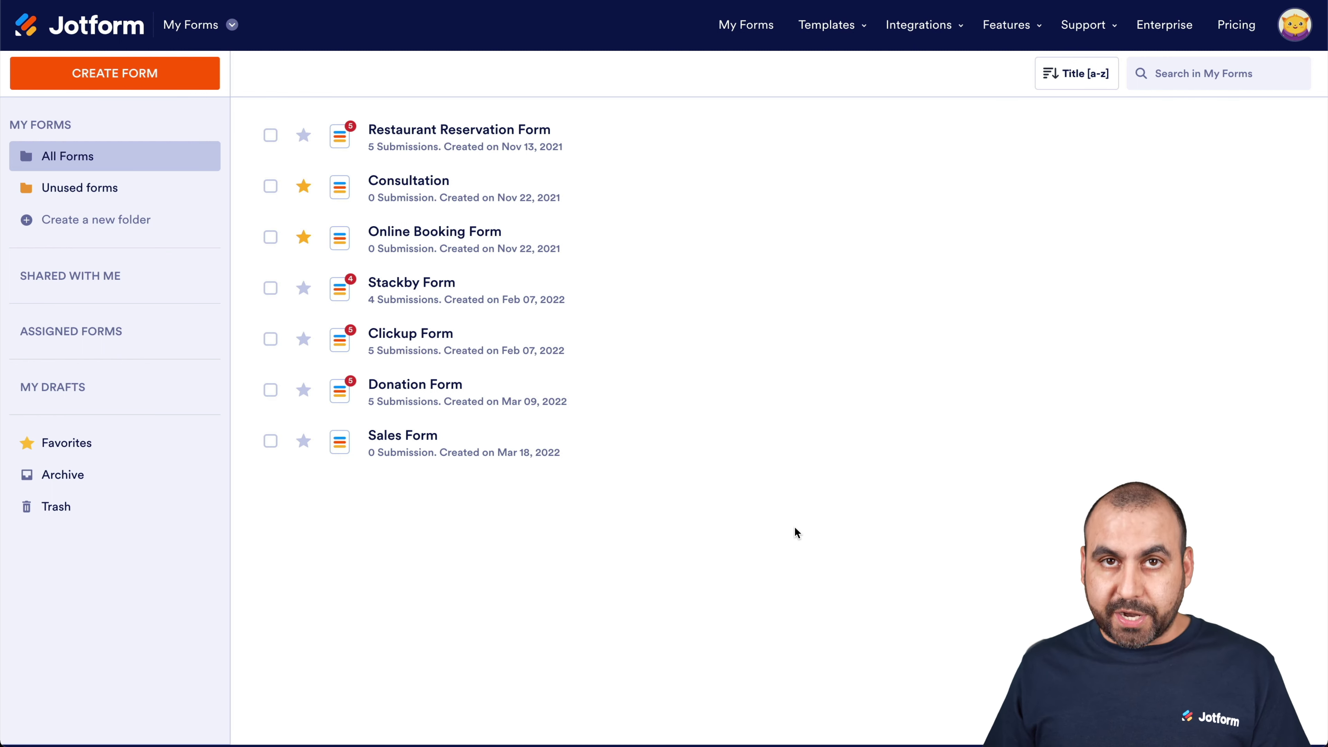
# Create a new blank form using the Classic Form layout
pyautogui.click(103, 76)
pyautogui.click(476, 304)
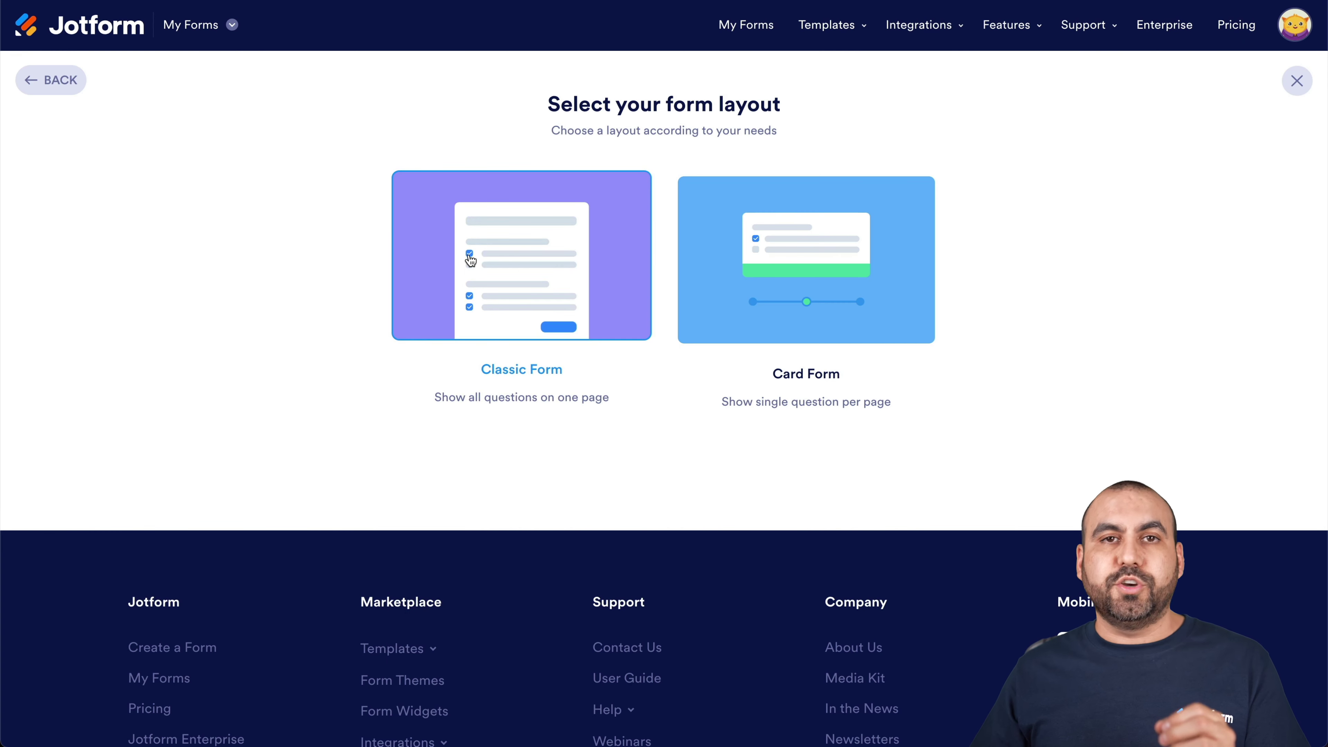
pyautogui.click(472, 286)
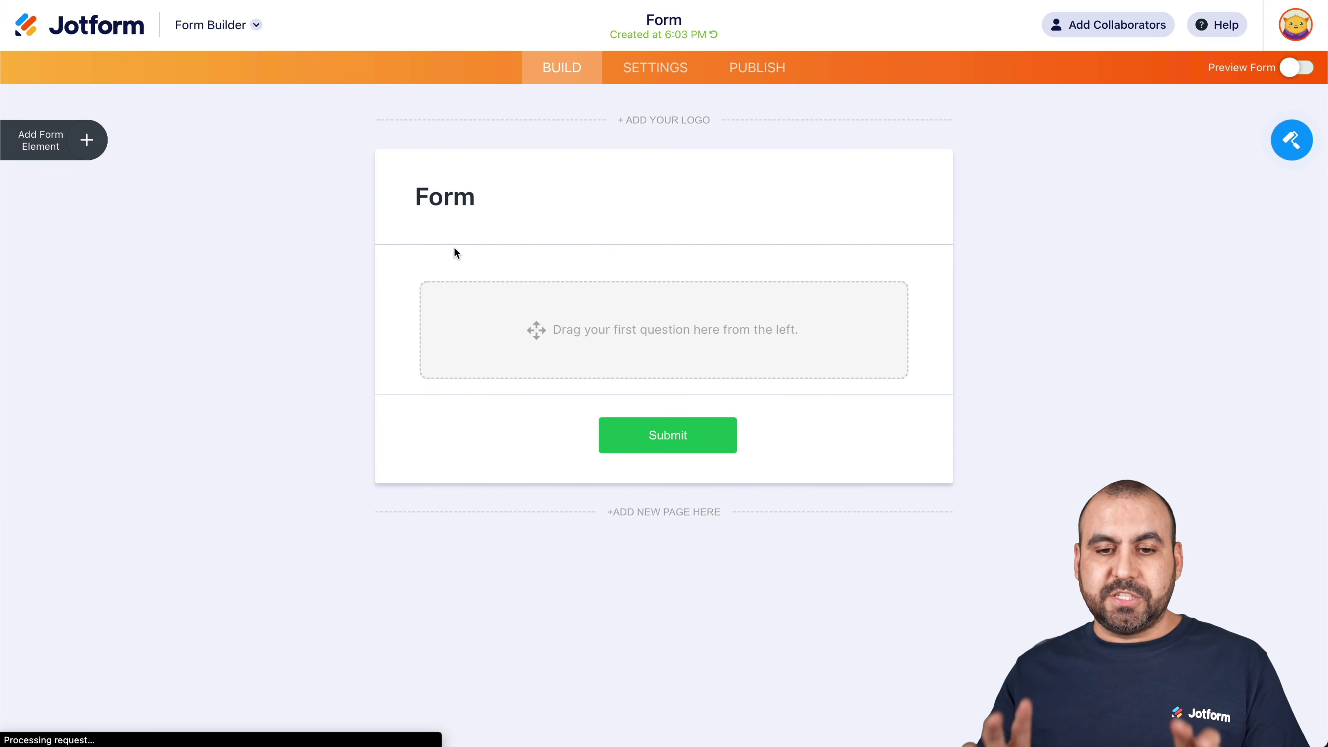
# Add Full Name, Address and Email fields to the blank form
pyautogui.click(85, 139)
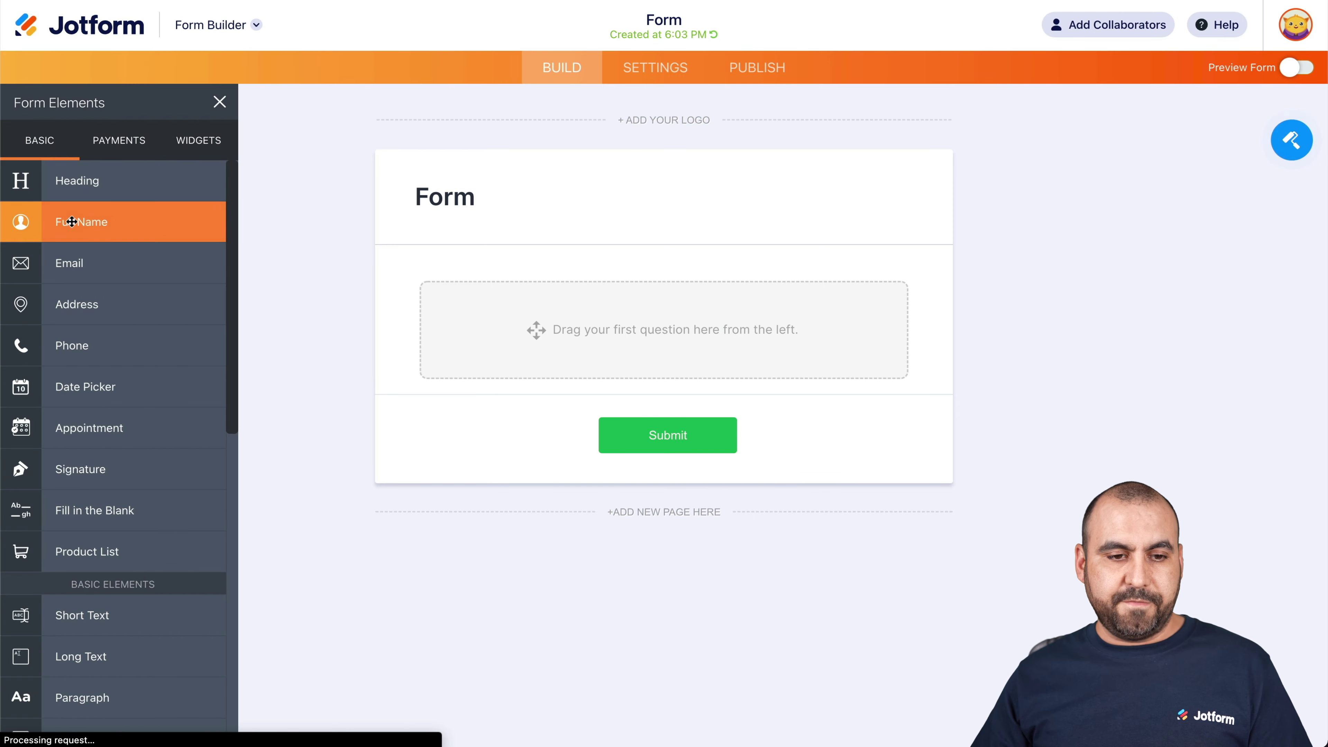
pyautogui.click(99, 225)
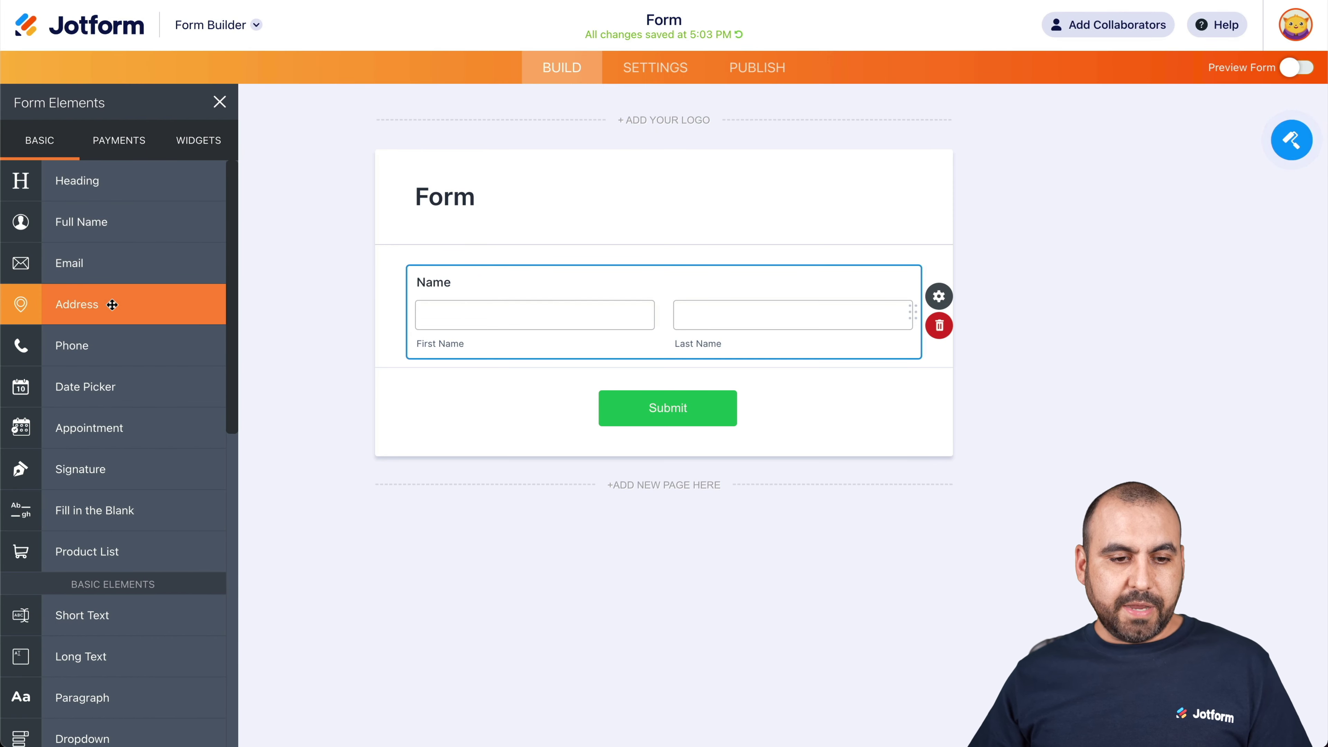
pyautogui.click(99, 303)
pyautogui.click(104, 226)
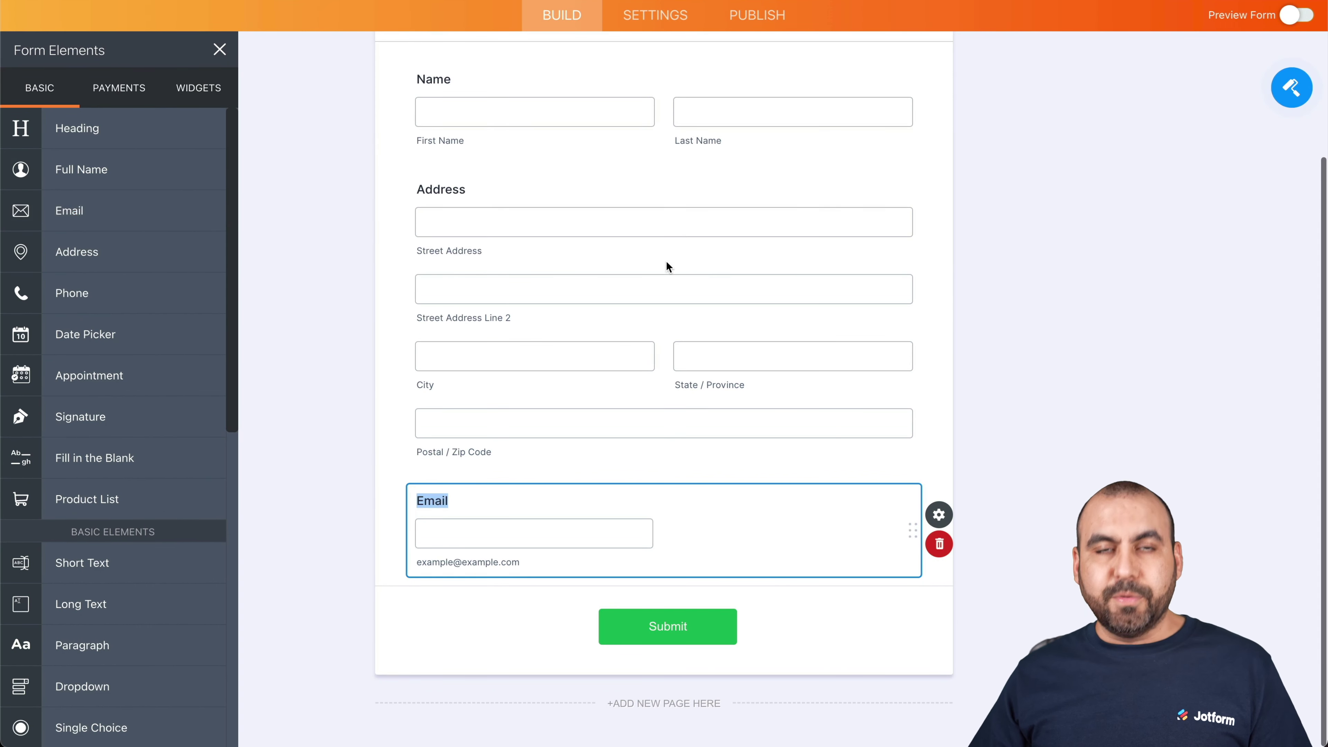
# Change the form's heading to "Sales Form"
pyautogui.scroll(5, 662, 284)
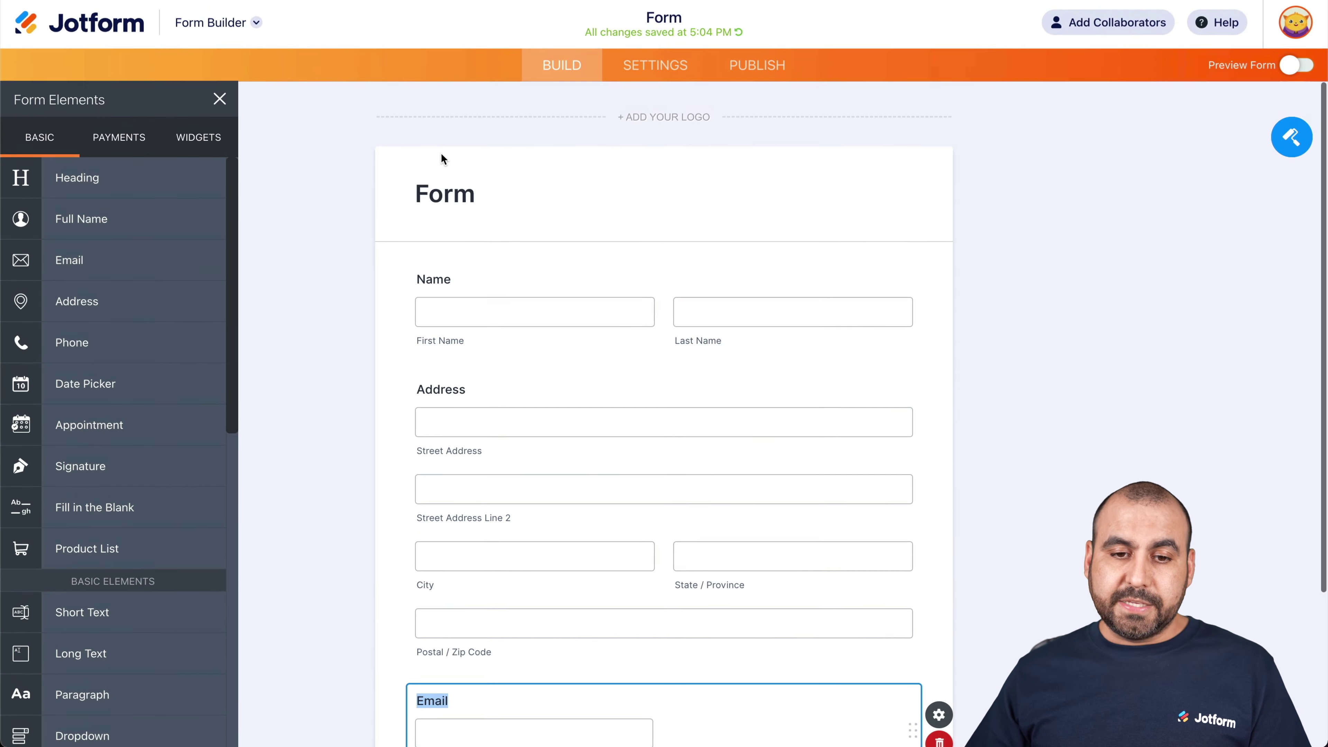
pyautogui.click(570, 201)
pyautogui.write('Surve')
pyautogui.press('BackSpace')
pyautogui.press('BackSpace')
pyautogui.press('BackSpace')
pyautogui.press('BackSpace')
pyautogui.press('BackSpace')
pyautogui.write('Sales')
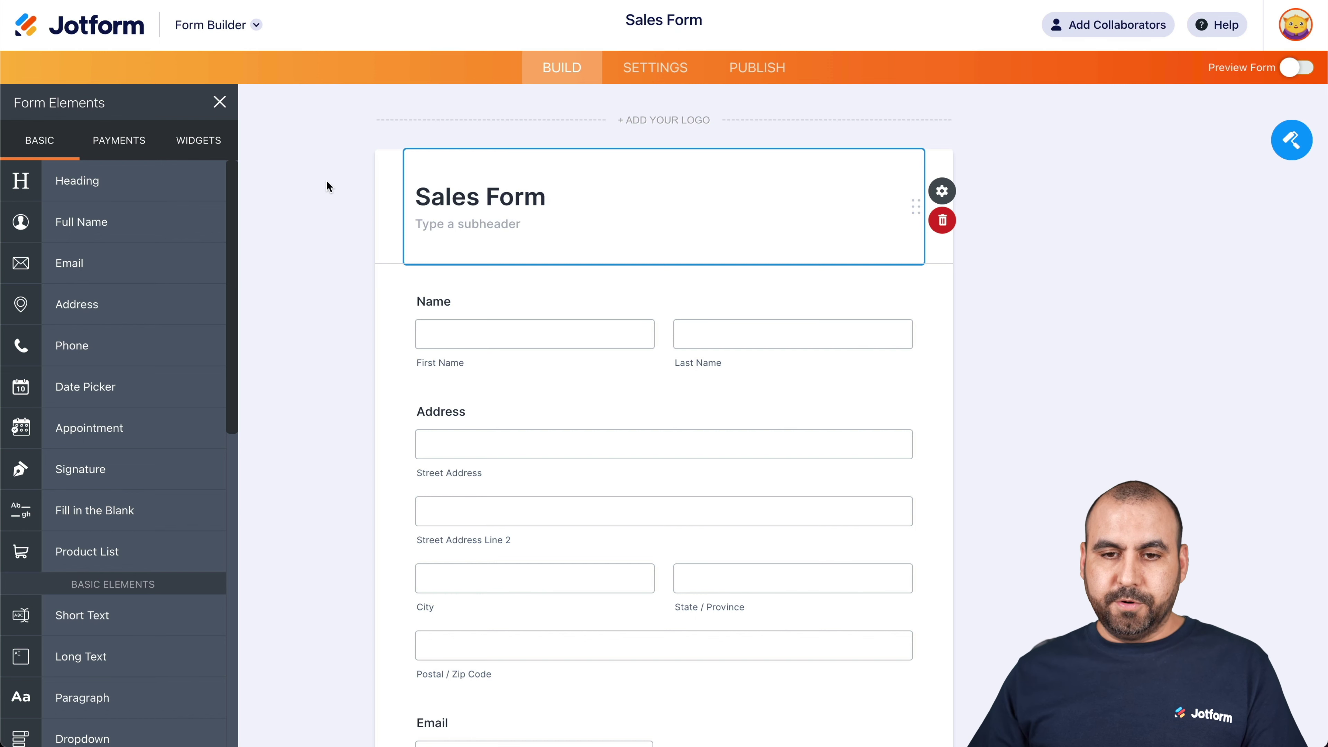
pyautogui.click(325, 179)
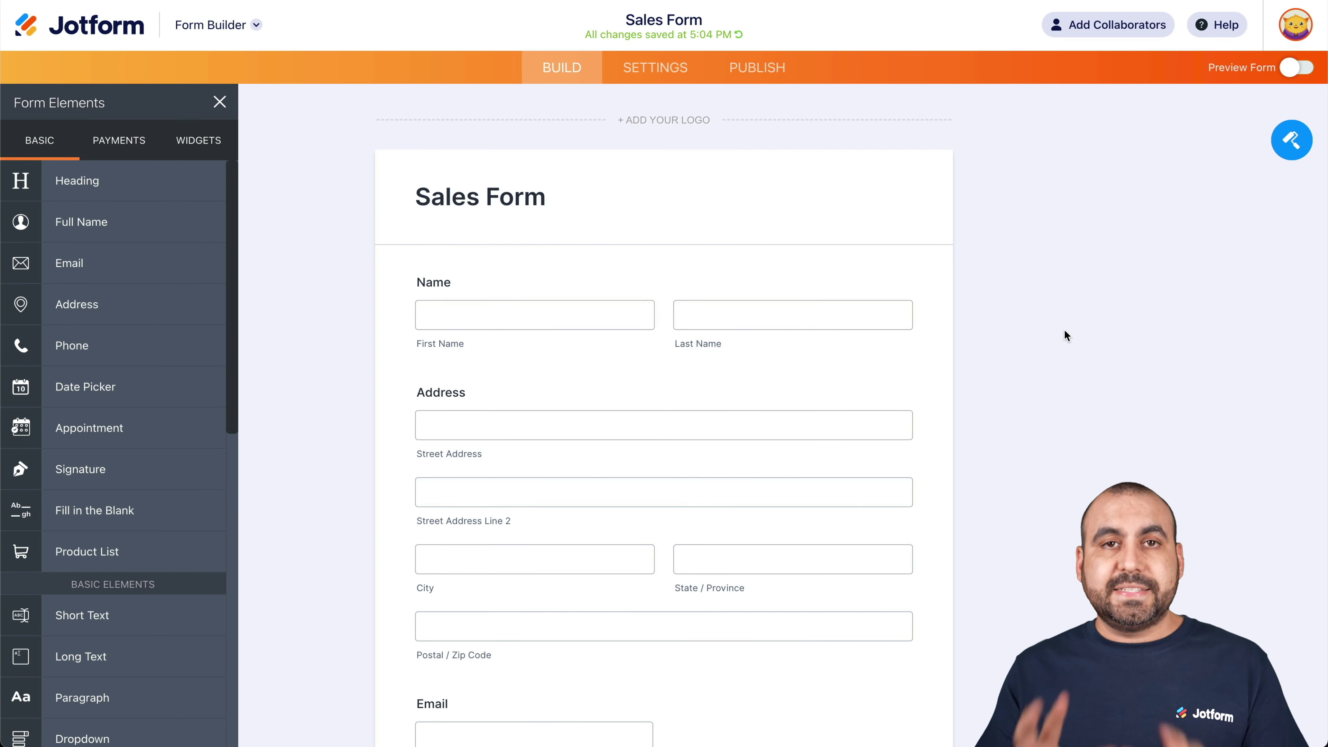
# Search the form's integrations for "sendin" and open the Sendinblue integration
pyautogui.click(678, 78)
pyautogui.click(107, 380)
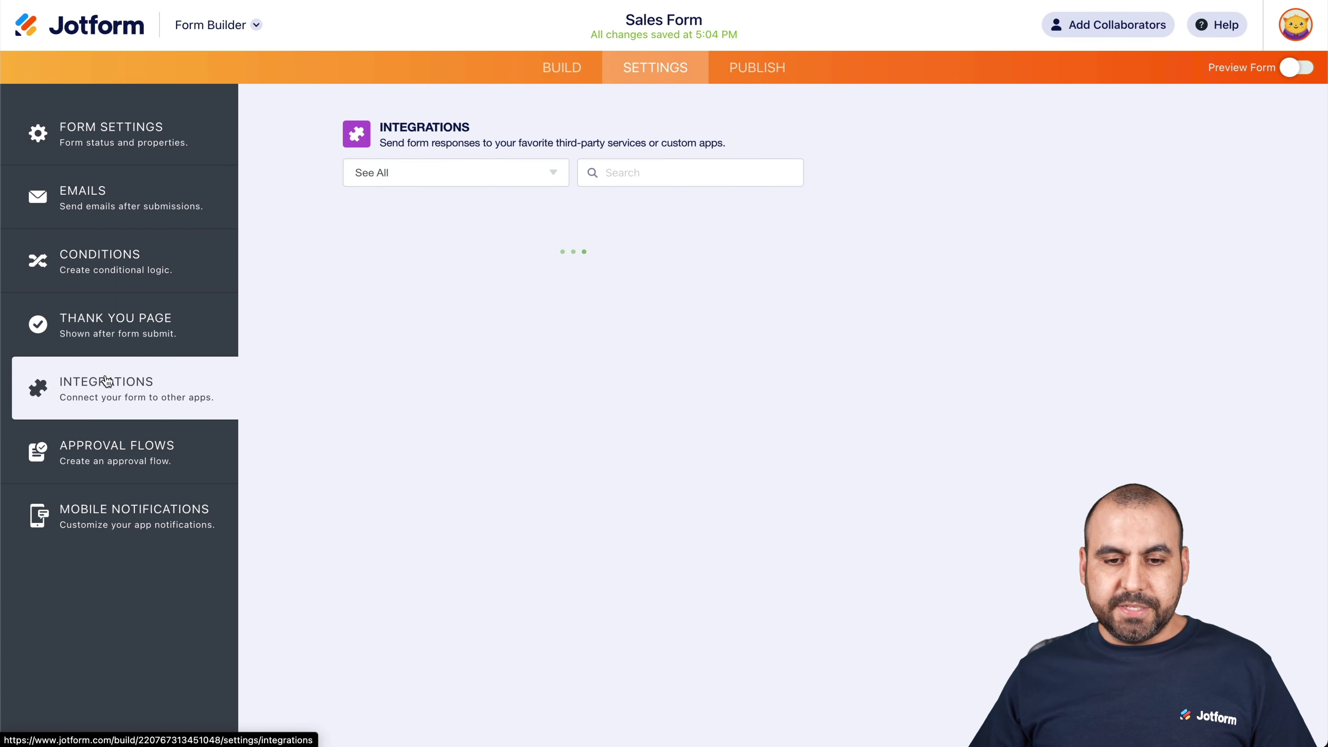
pyautogui.click(632, 180)
pyautogui.write('sendin')
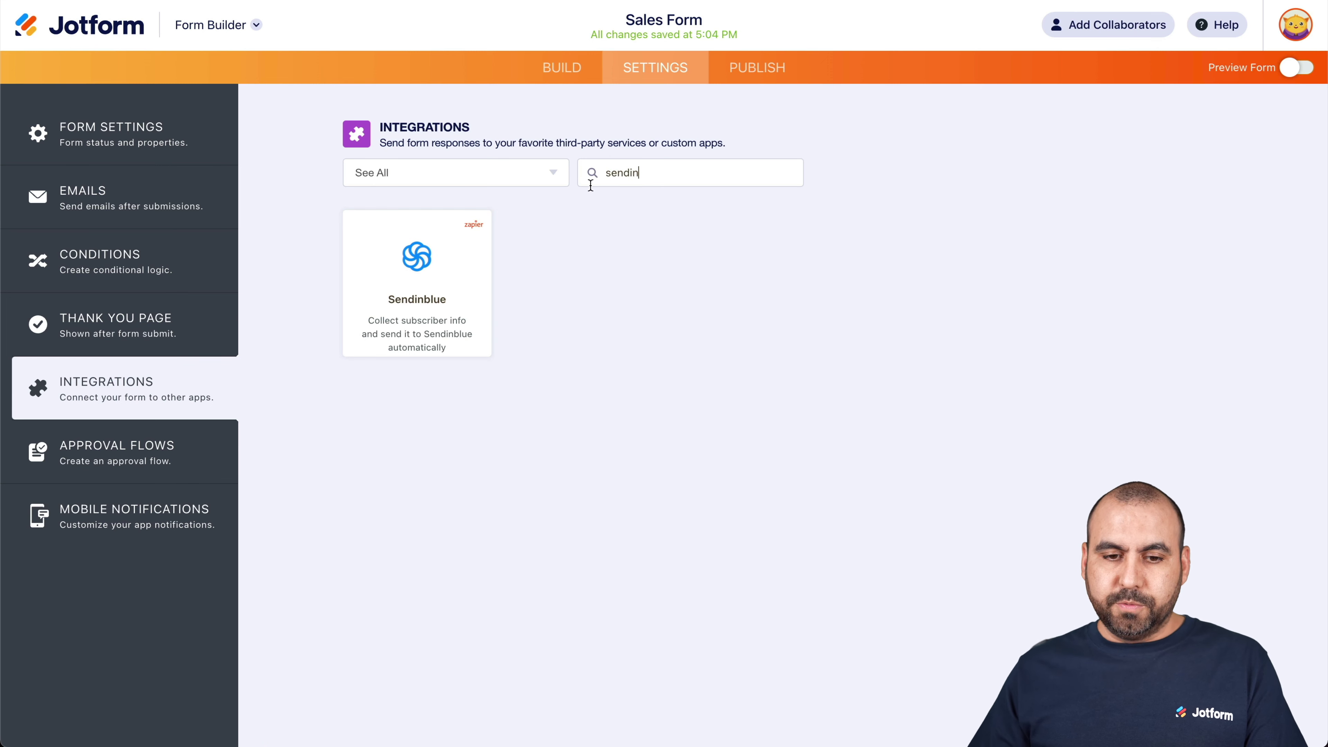
pyautogui.click(452, 251)
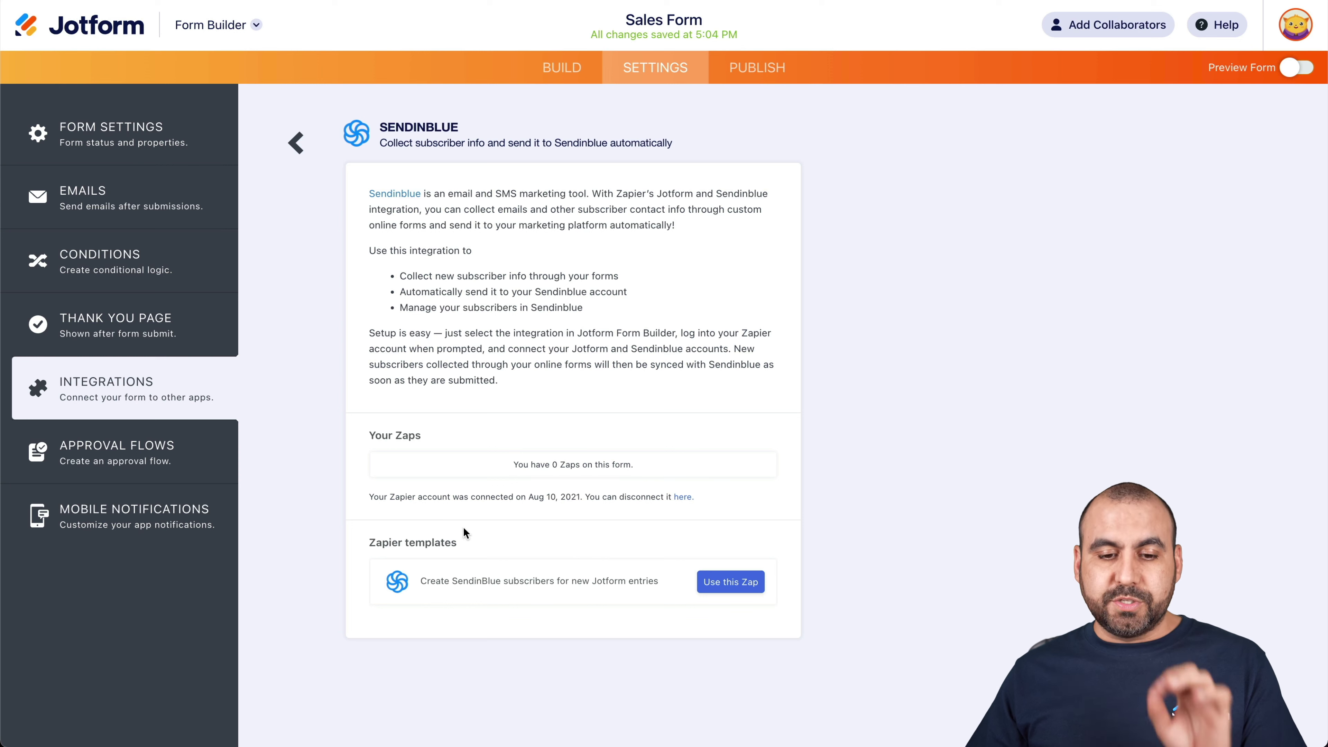
# Start a Zap from the template that creates SendinBlue subscribers for new Jotform entries
pyautogui.moveTo(393, 496); pyautogui.dragTo(418, 497)
pyautogui.click(479, 502)
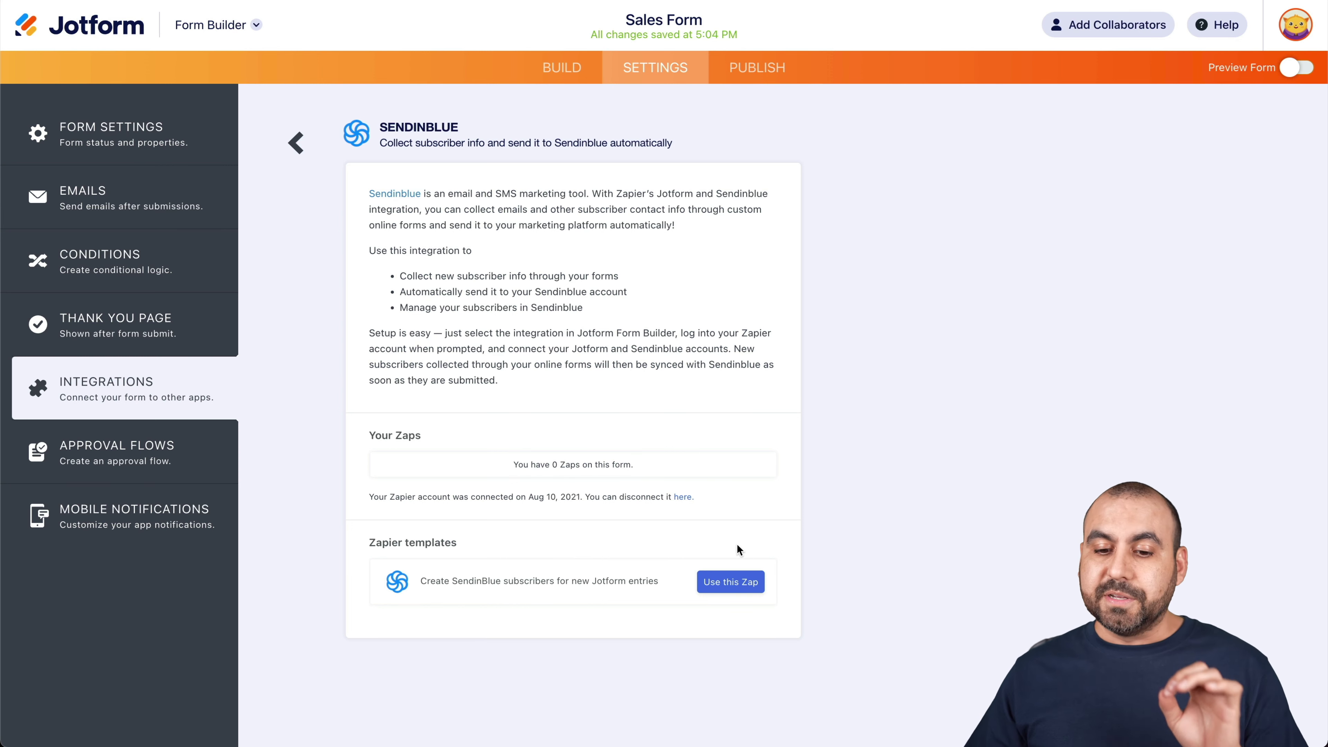
pyautogui.click(739, 585)
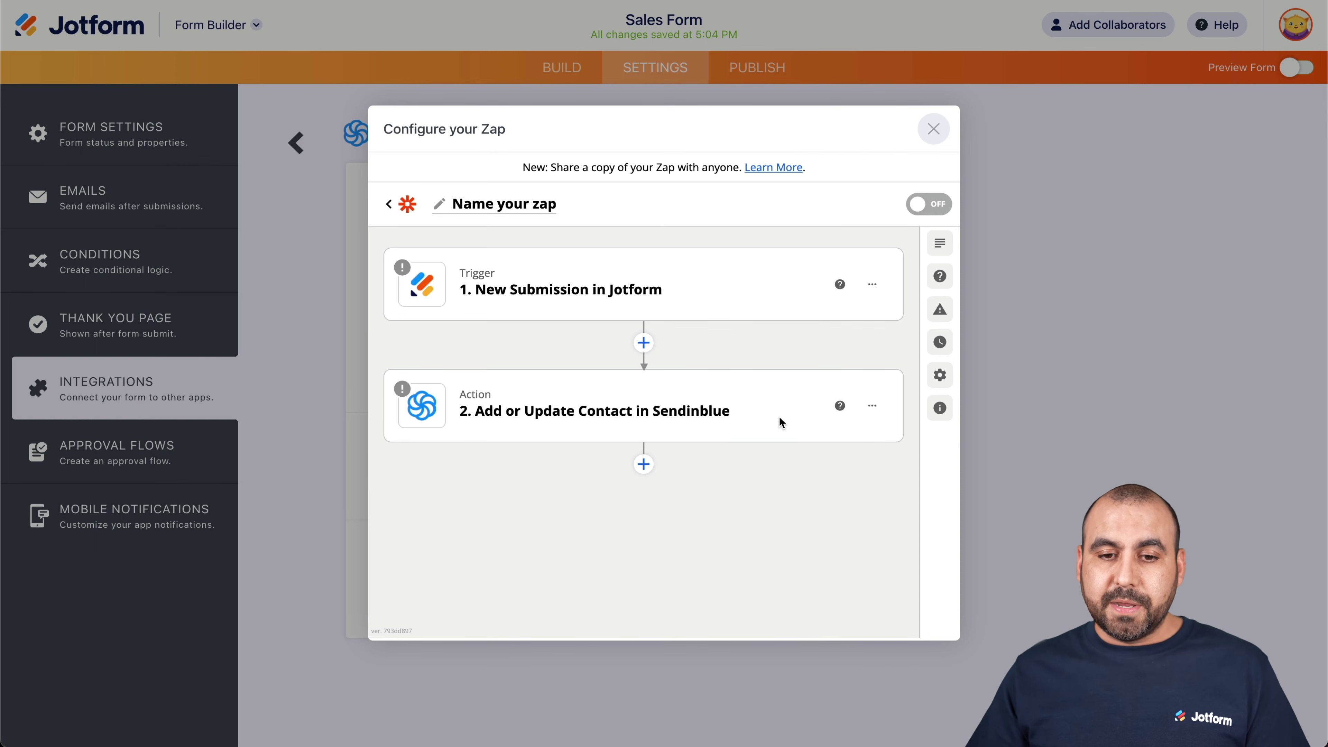
# Name the Zap "Sendin blue survey automation"
pyautogui.click(494, 205)
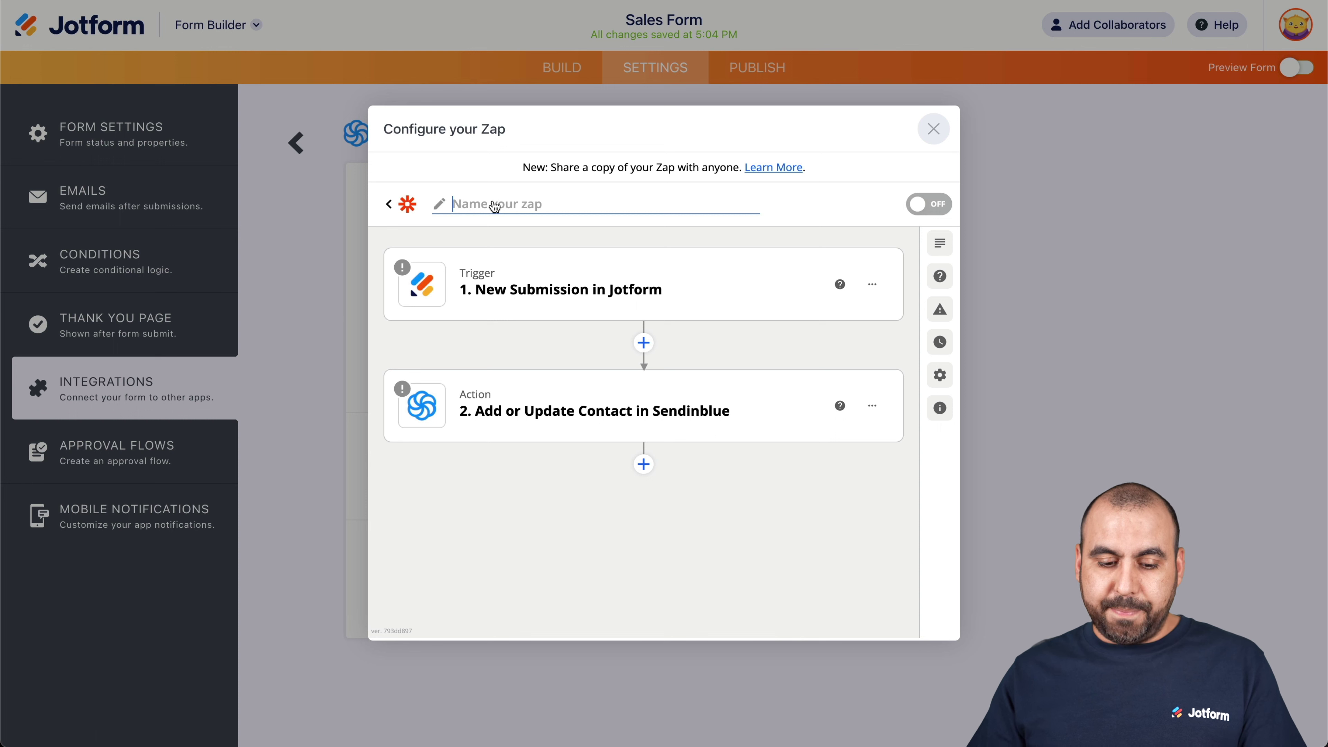
pyautogui.write('Sending')
pyautogui.press('BackSpace')
pyautogui.write('blue ')
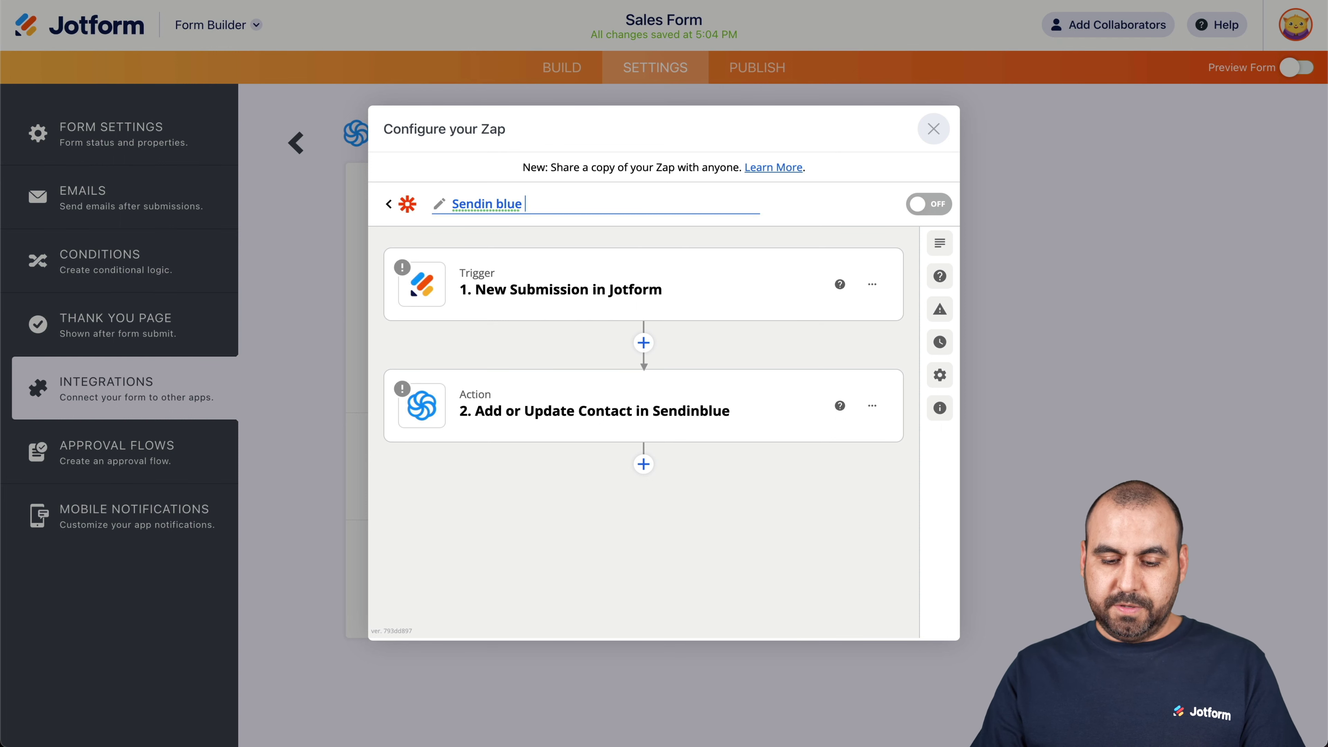
pyautogui.write('surve')
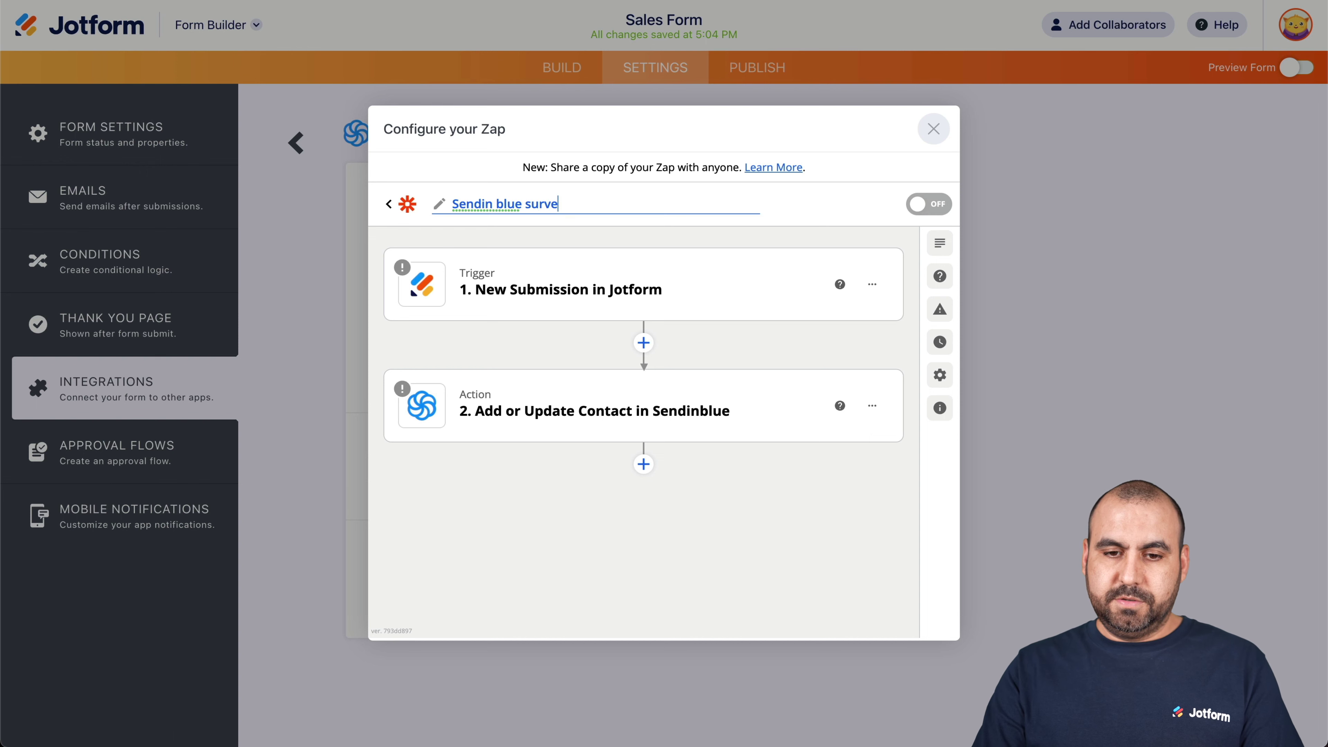
pyautogui.write('y autom')
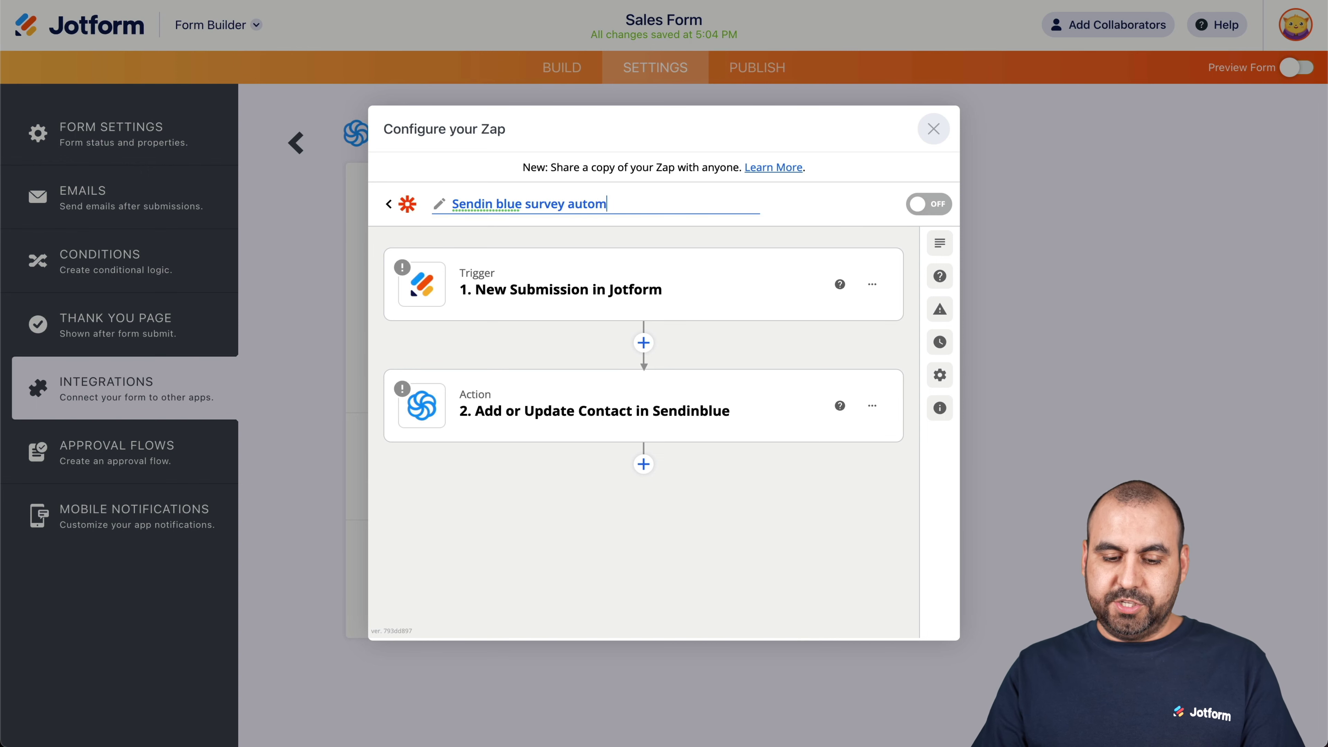
pyautogui.write('ation and')
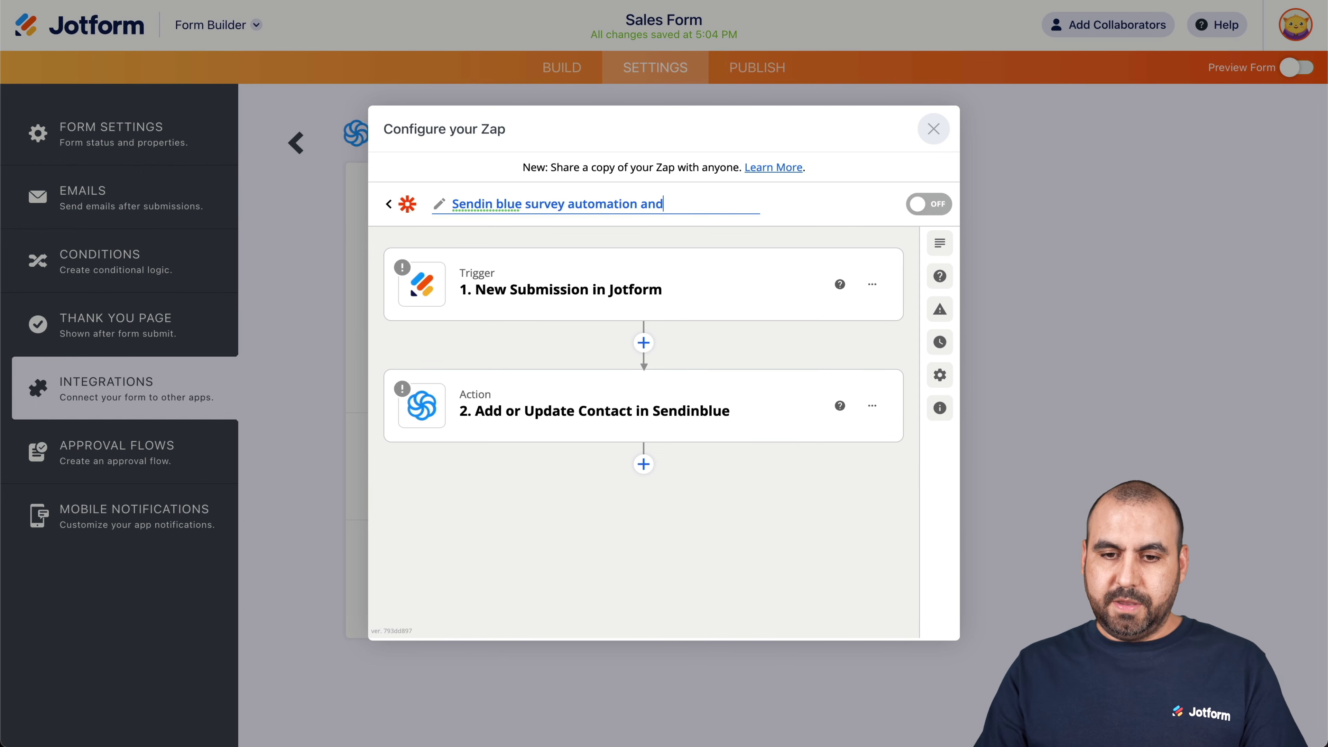
pyautogui.press('BackSpace')
pyautogui.press('BackSpace')
pyautogui.press('BackSpace')
pyautogui.press('BackSpace')
pyautogui.press('BackSpace')
pyautogui.press('BackSpace')
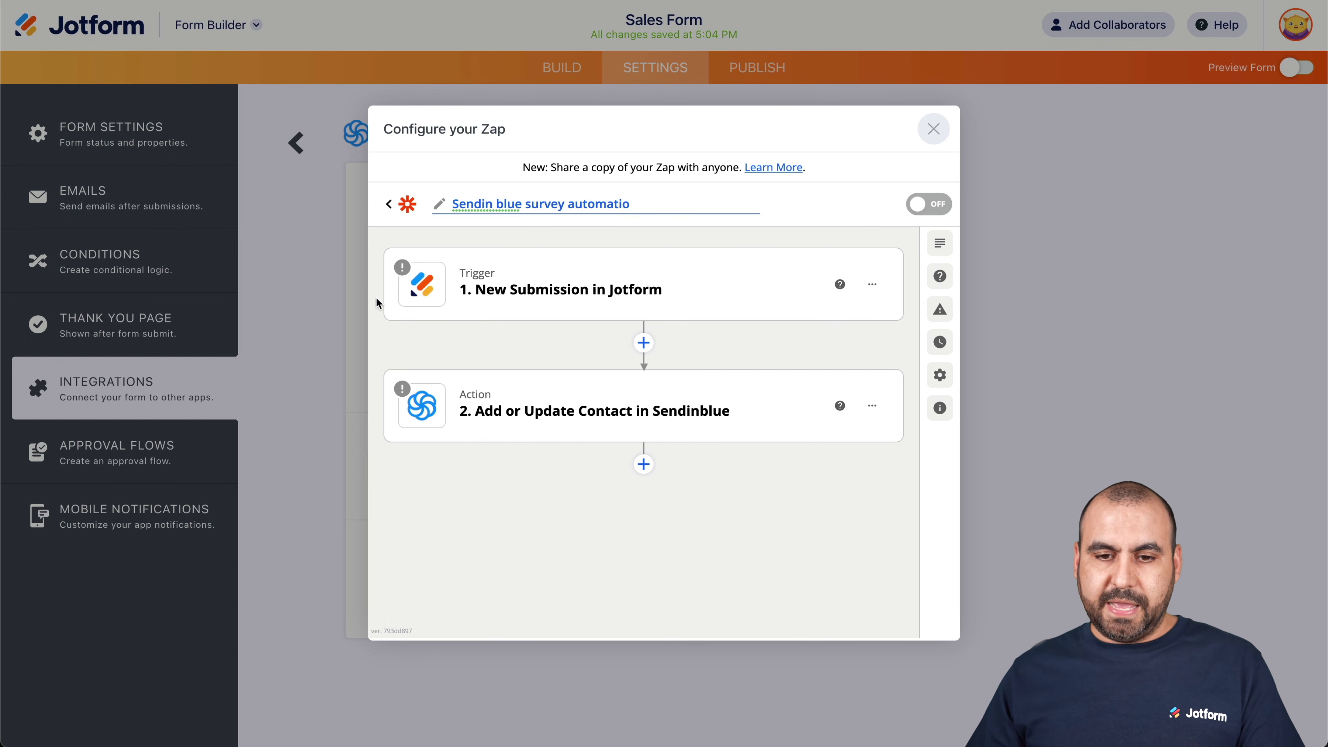
pyautogui.write('n')
pyautogui.press('Return')
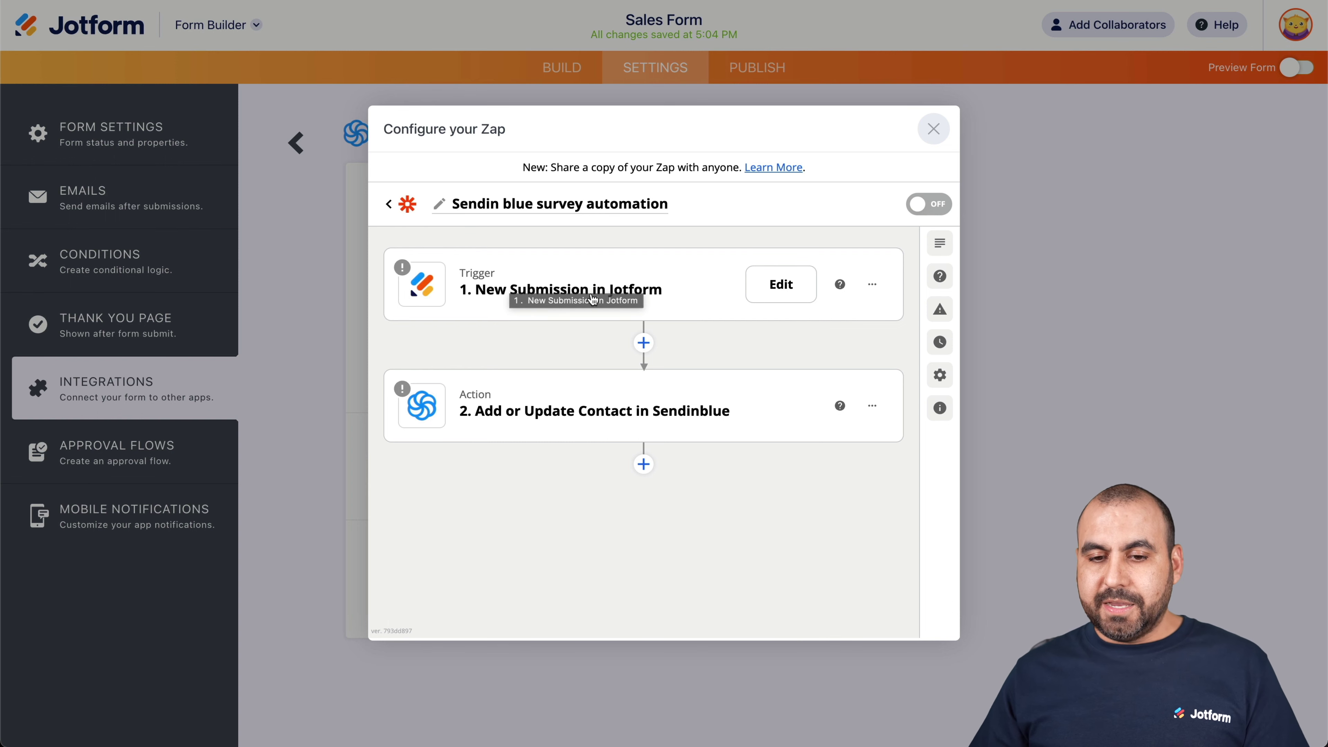
# Connect the Jotform account to the New Submission trigger, allowing Zapier access with the HIPAA and European datacenter options at No
pyautogui.click(771, 290)
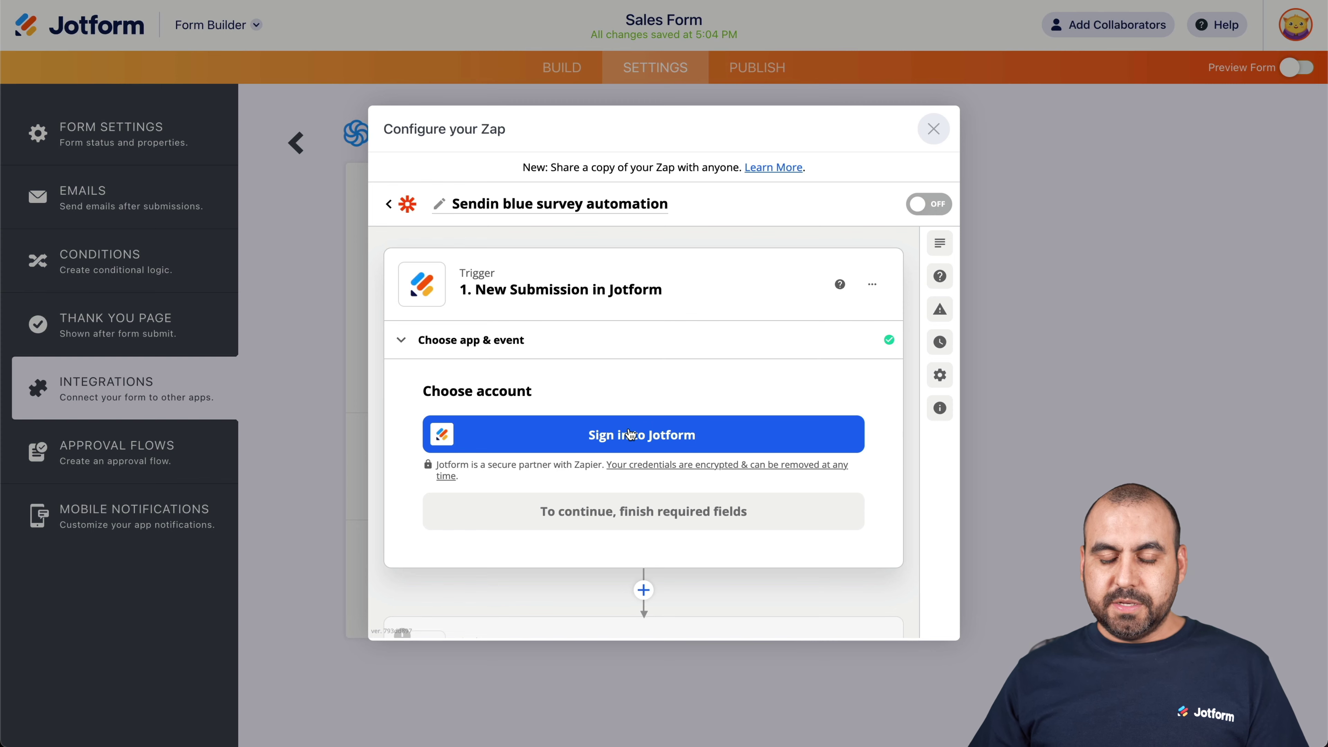
pyautogui.click(630, 434)
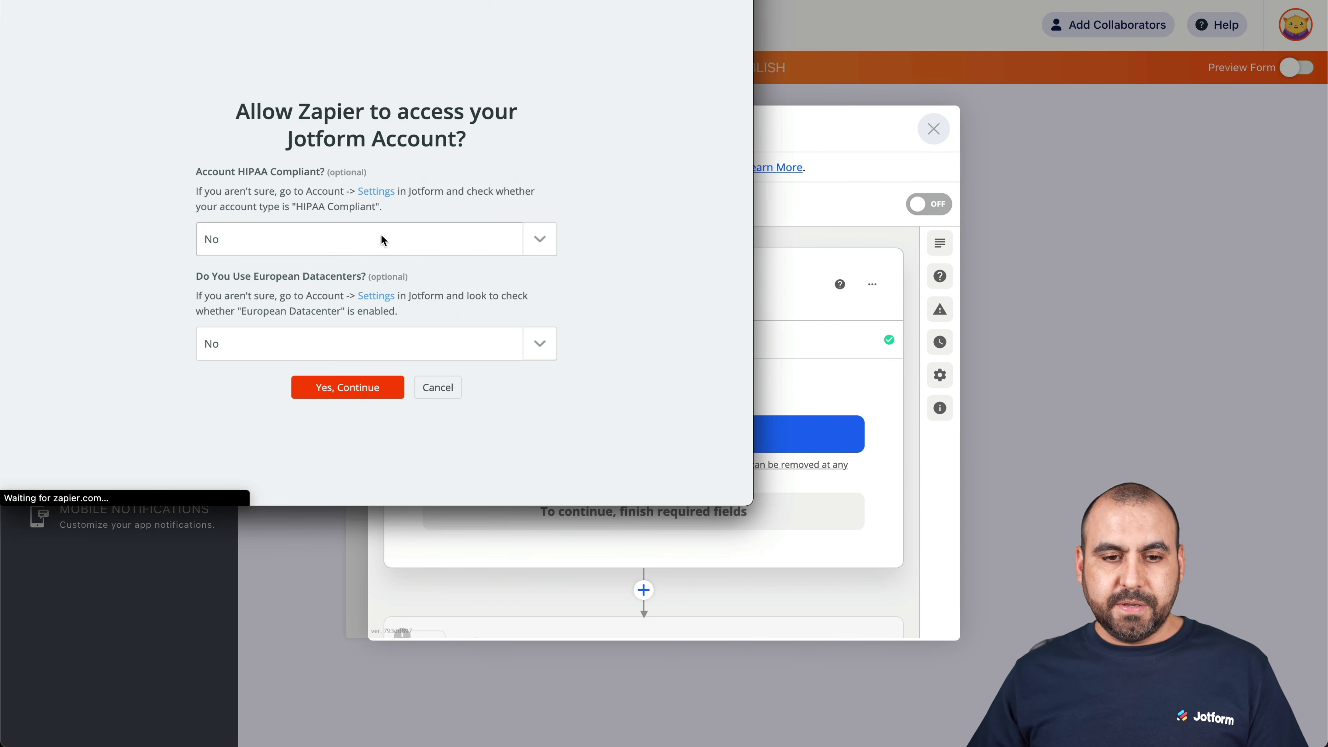
pyautogui.click(359, 387)
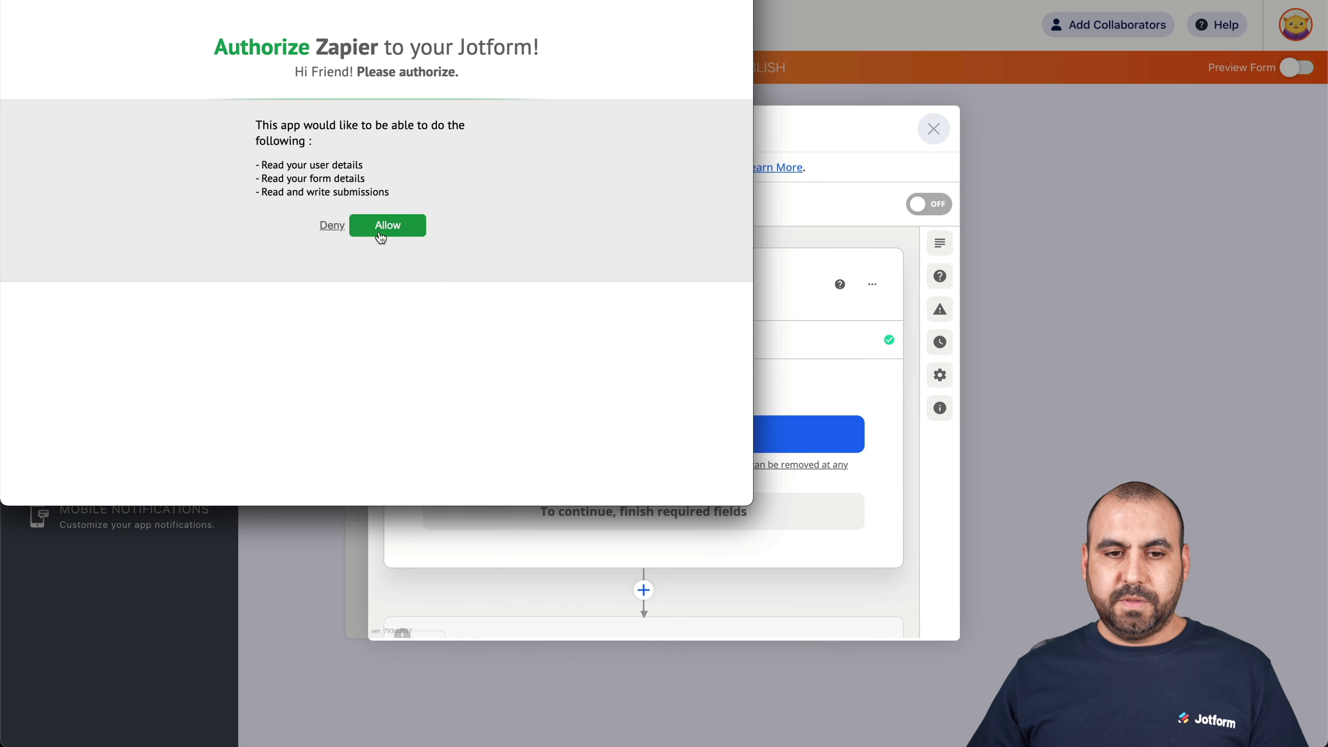
pyautogui.click(400, 231)
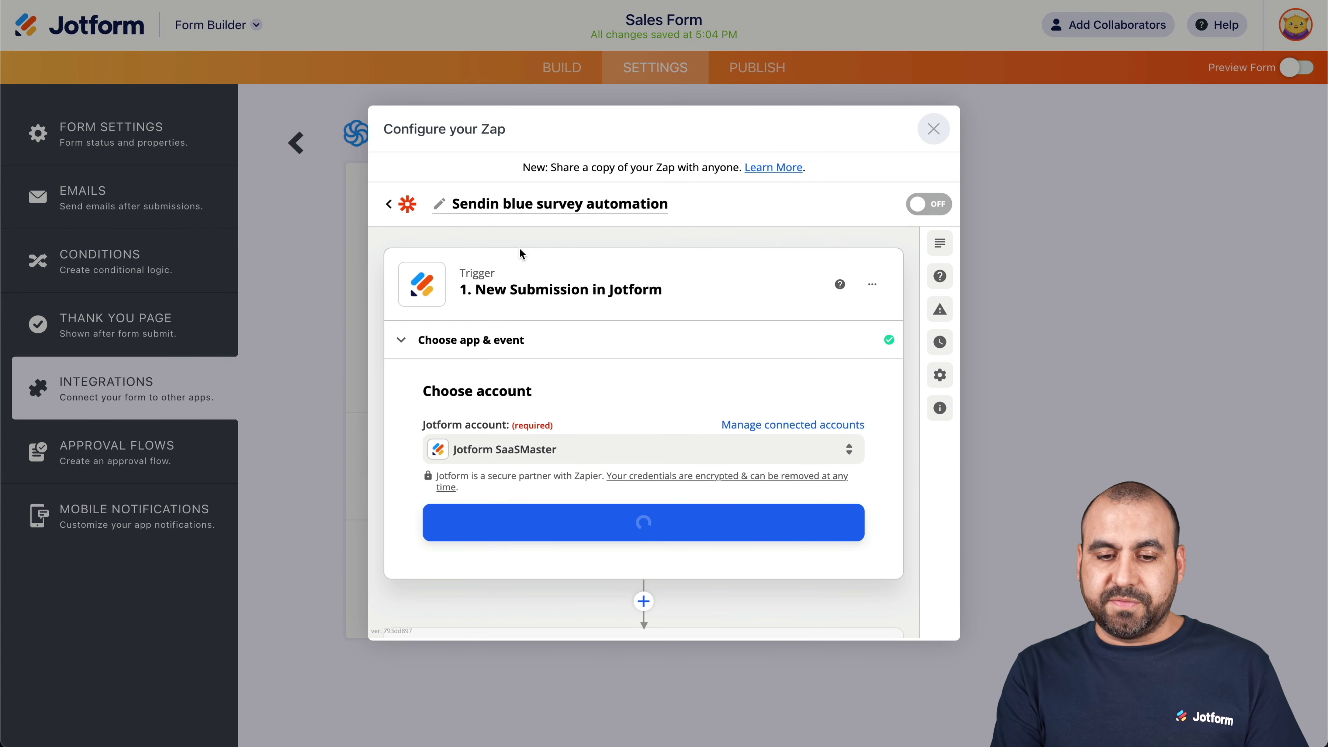
pyautogui.scroll(-3, 499, 358)
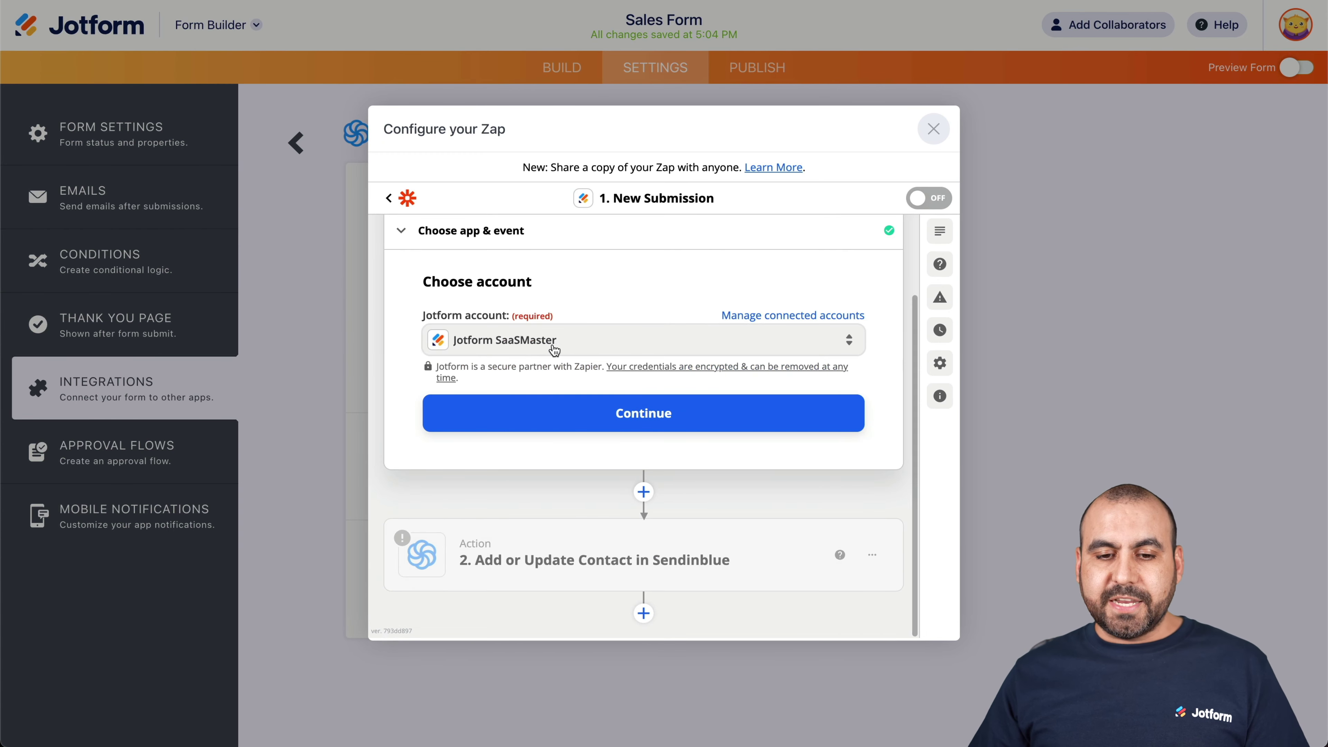
pyautogui.click(654, 414)
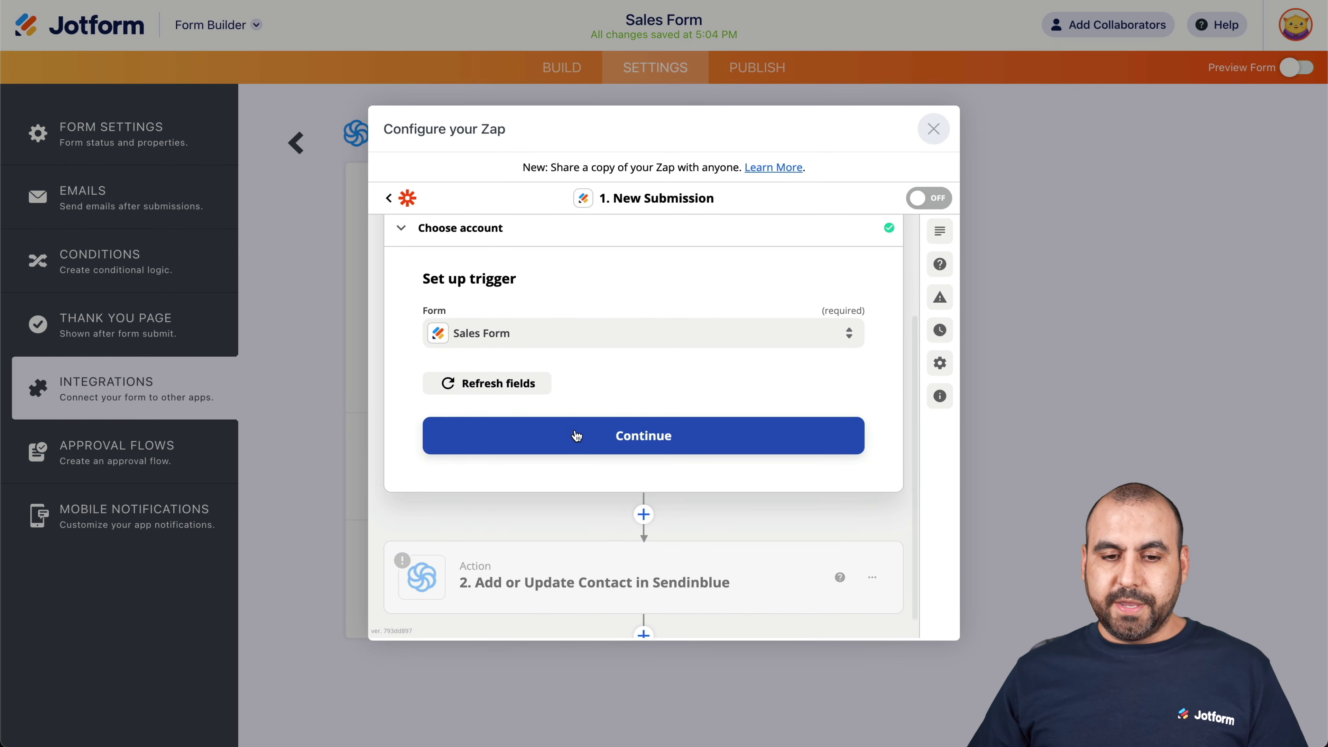
# Check the available forms, keep the selected Sales Form as the trigger's form, and accept the trigger setup
pyautogui.click(469, 340)
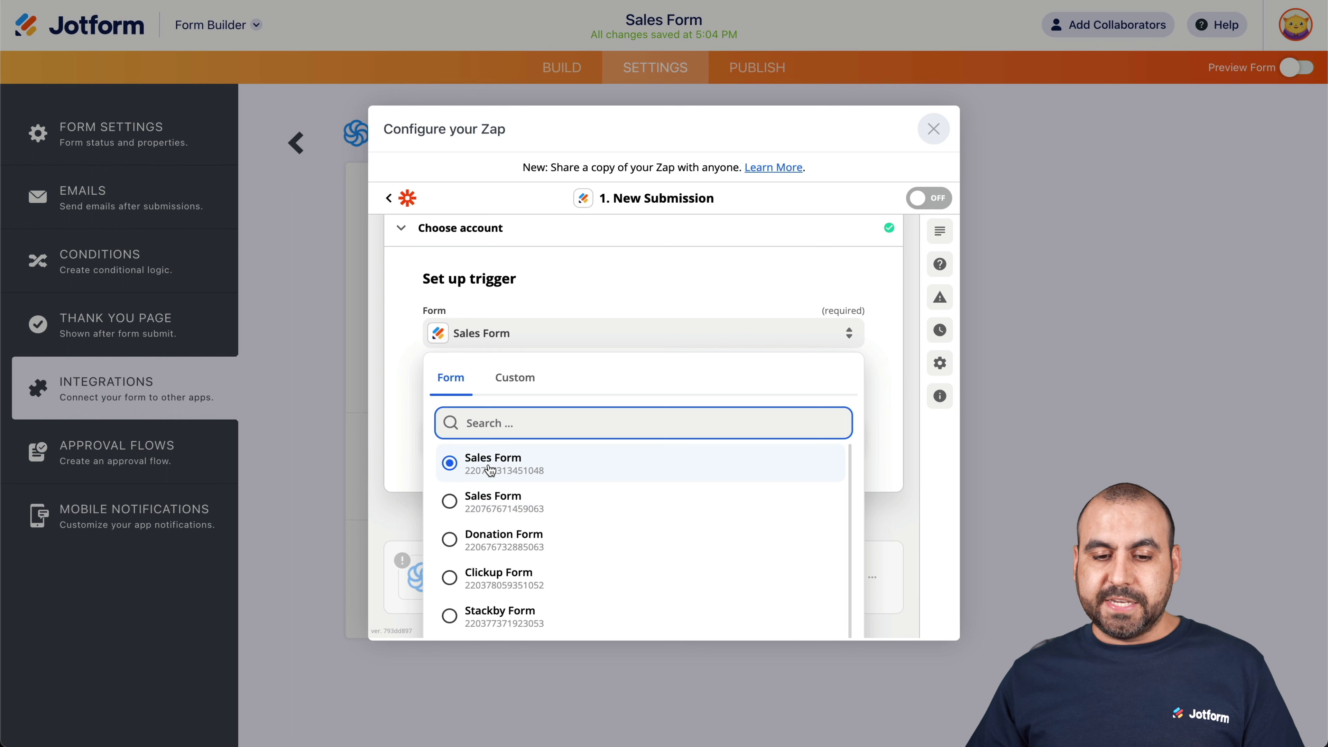
pyautogui.click(415, 392)
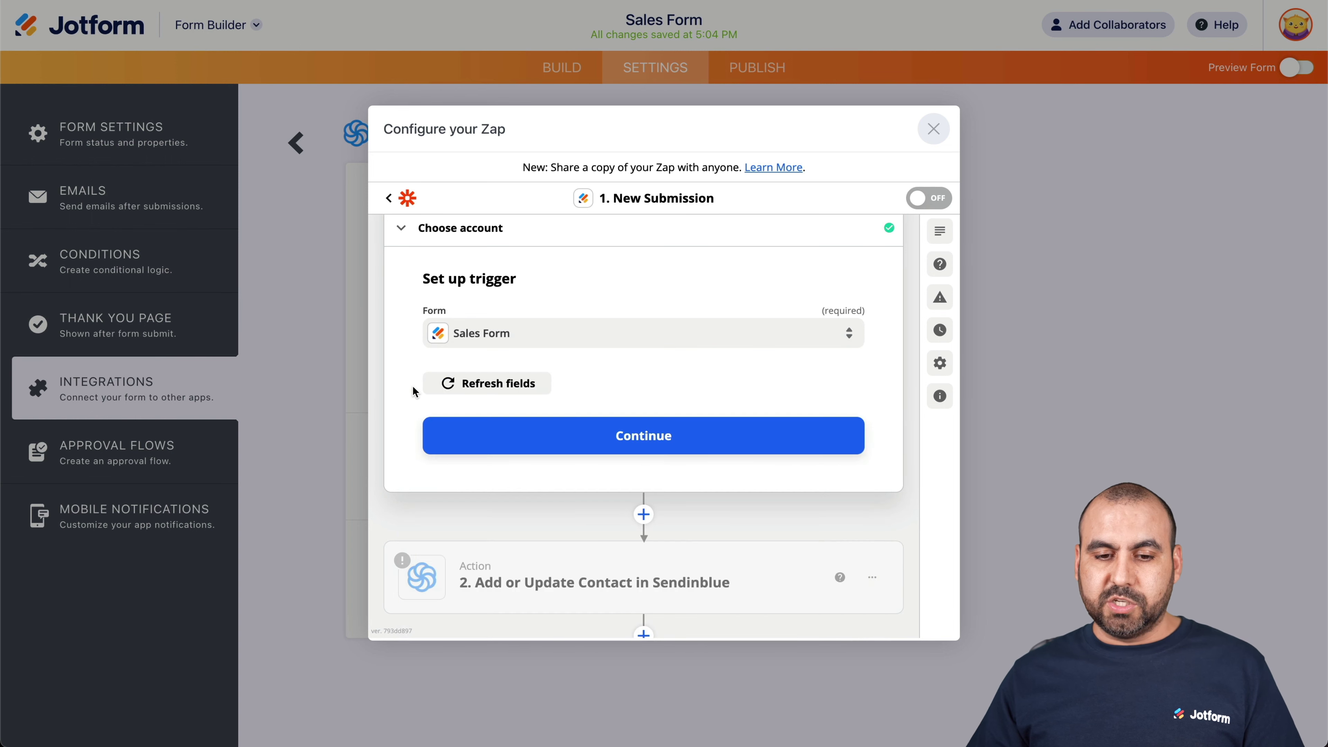
pyautogui.click(625, 437)
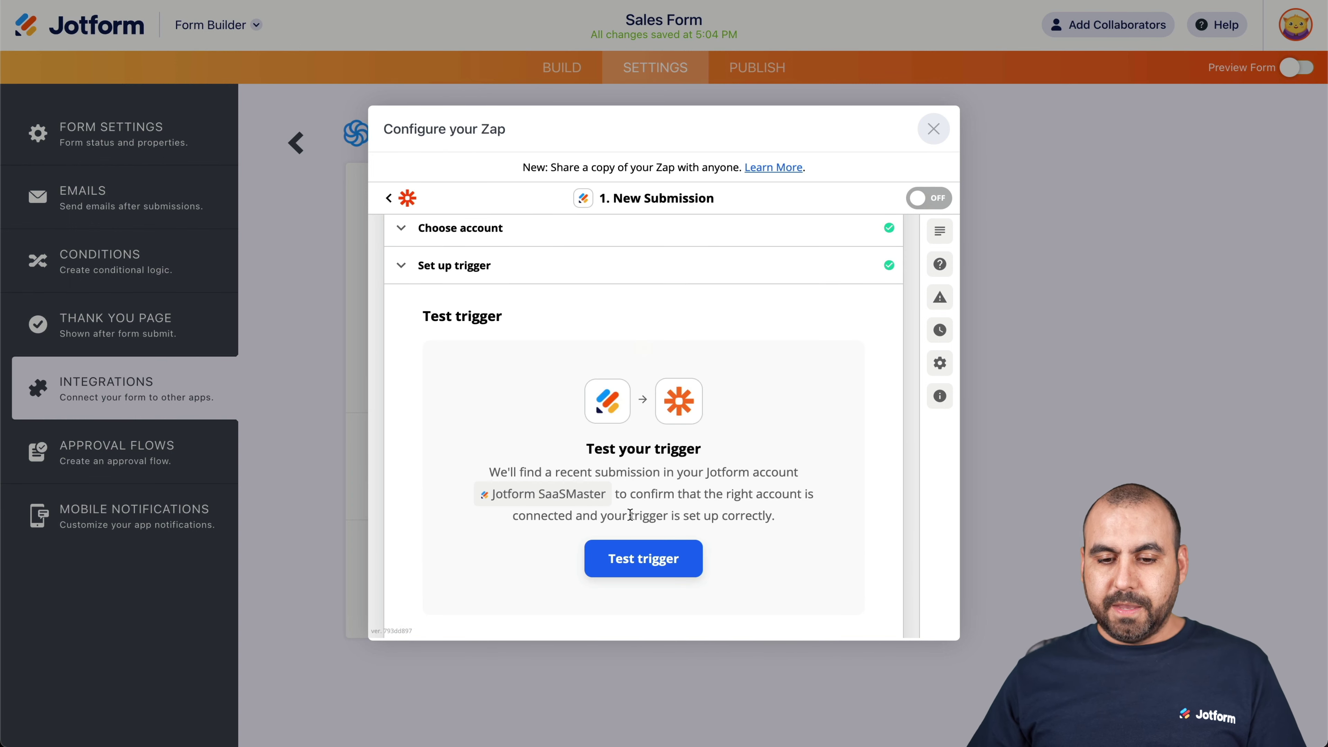
# Test the New Submission trigger, review the sample submission data, and proceed to the Sendinblue action
pyautogui.click(629, 554)
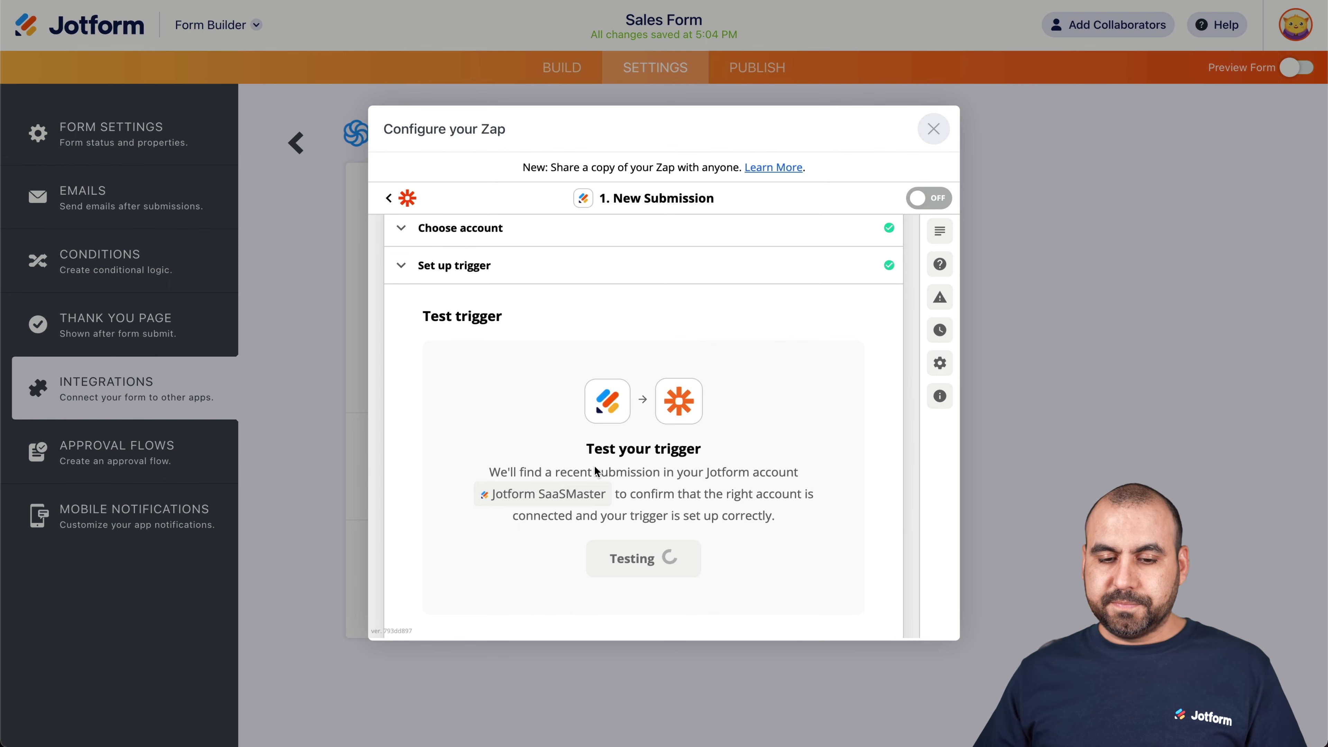
pyautogui.scroll(-5, 615, 412)
pyautogui.scroll(-2, 615, 413)
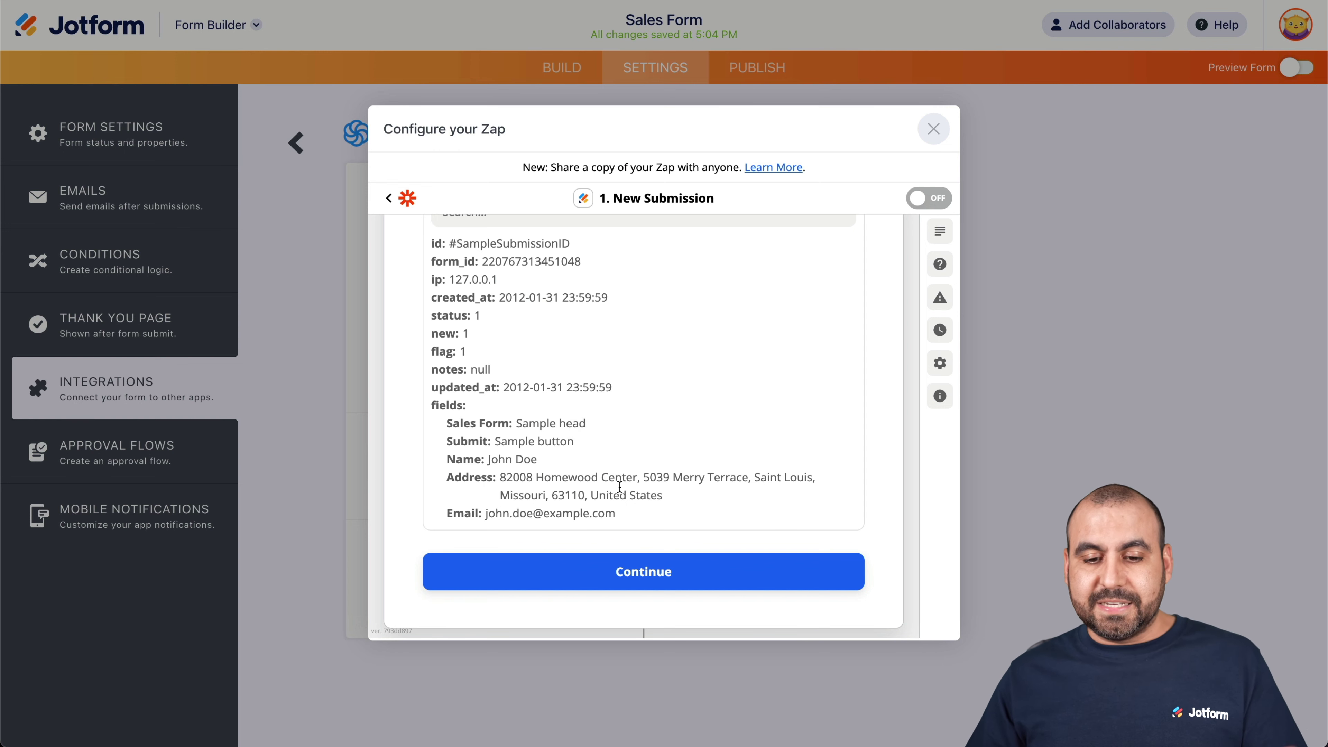
pyautogui.click(646, 561)
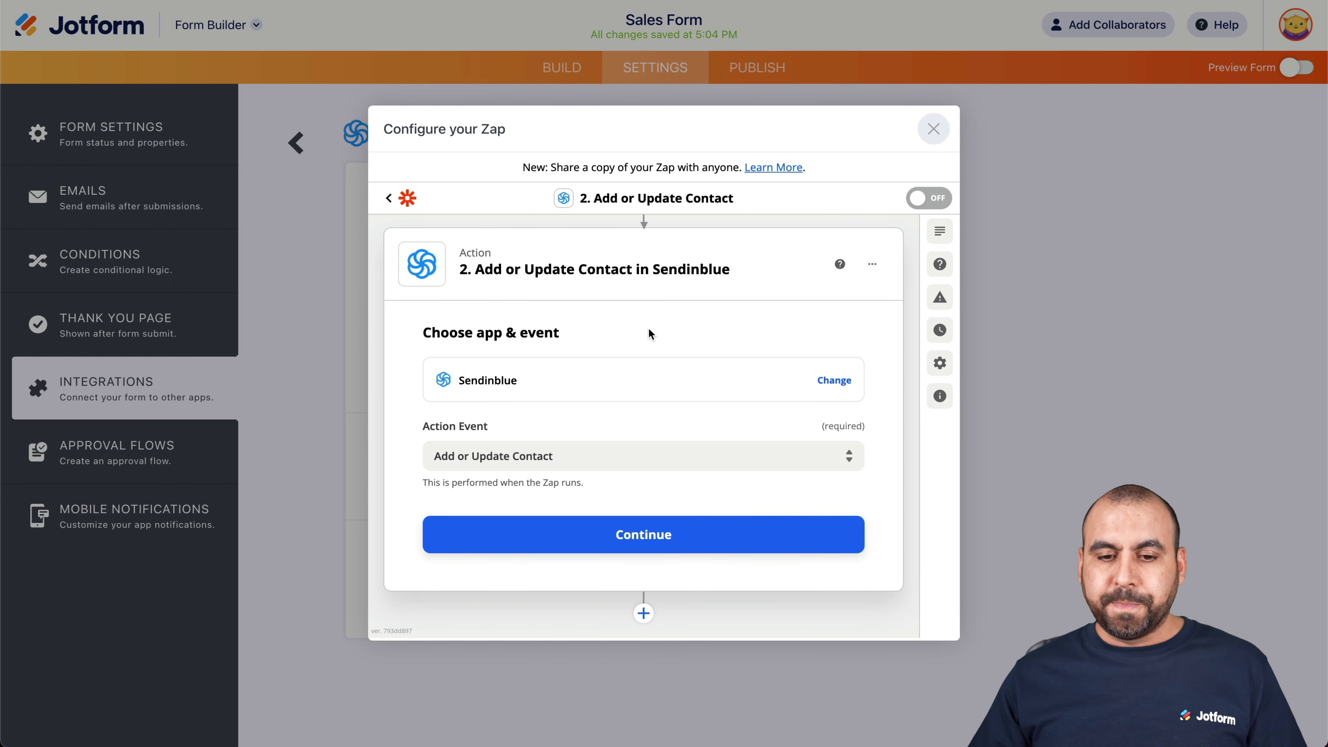
# Choose Add or Update Contact as the Sendinblue action event and accept it
pyautogui.click(499, 455)
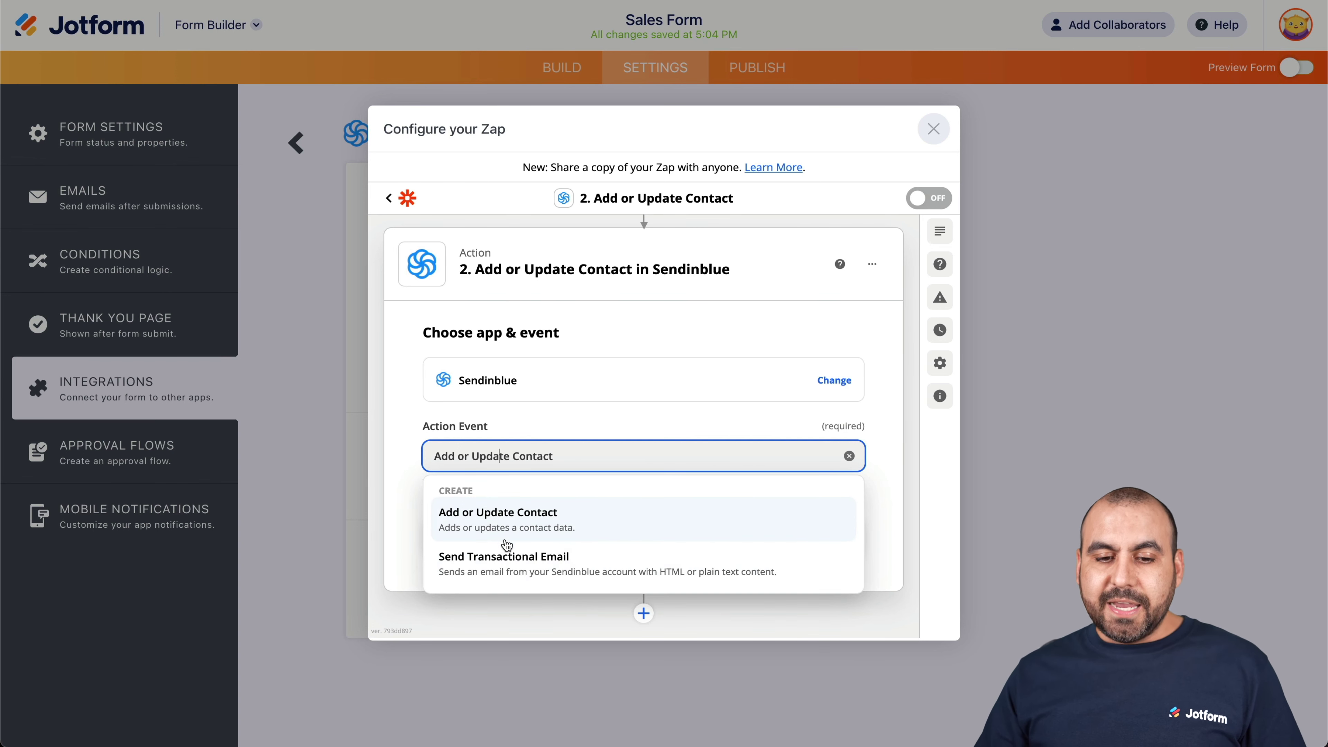
pyautogui.click(518, 527)
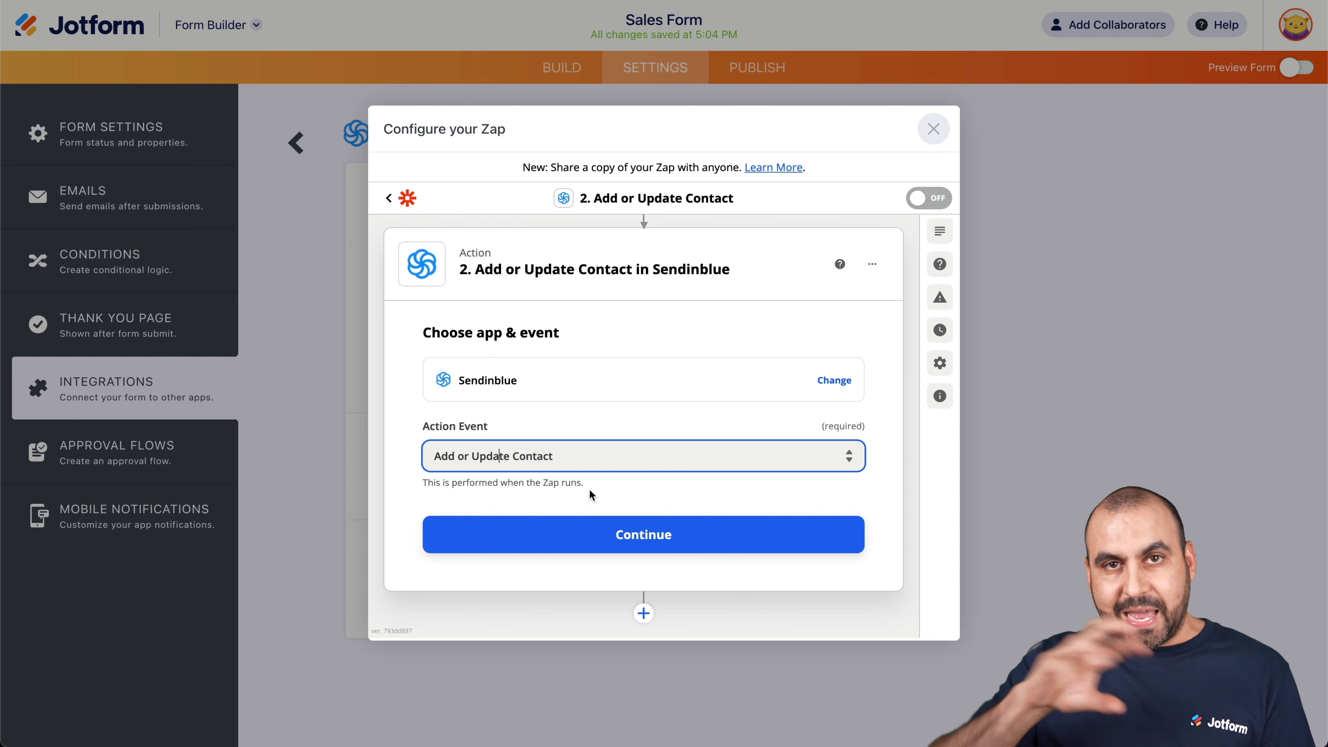
pyautogui.click(619, 542)
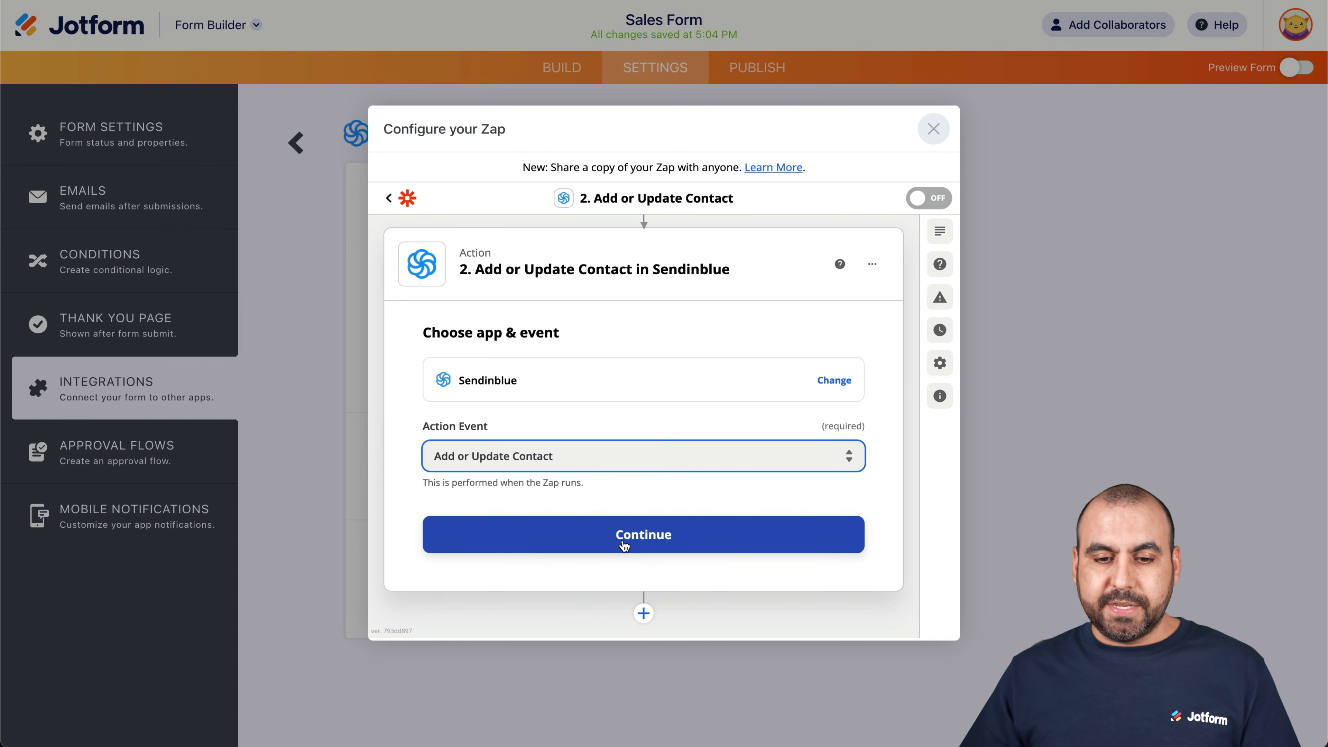
# Start connecting a new Sendinblue account to the Zap and switch to Sendinblue's SMTP & API page to obtain the required API key
pyautogui.click(543, 459)
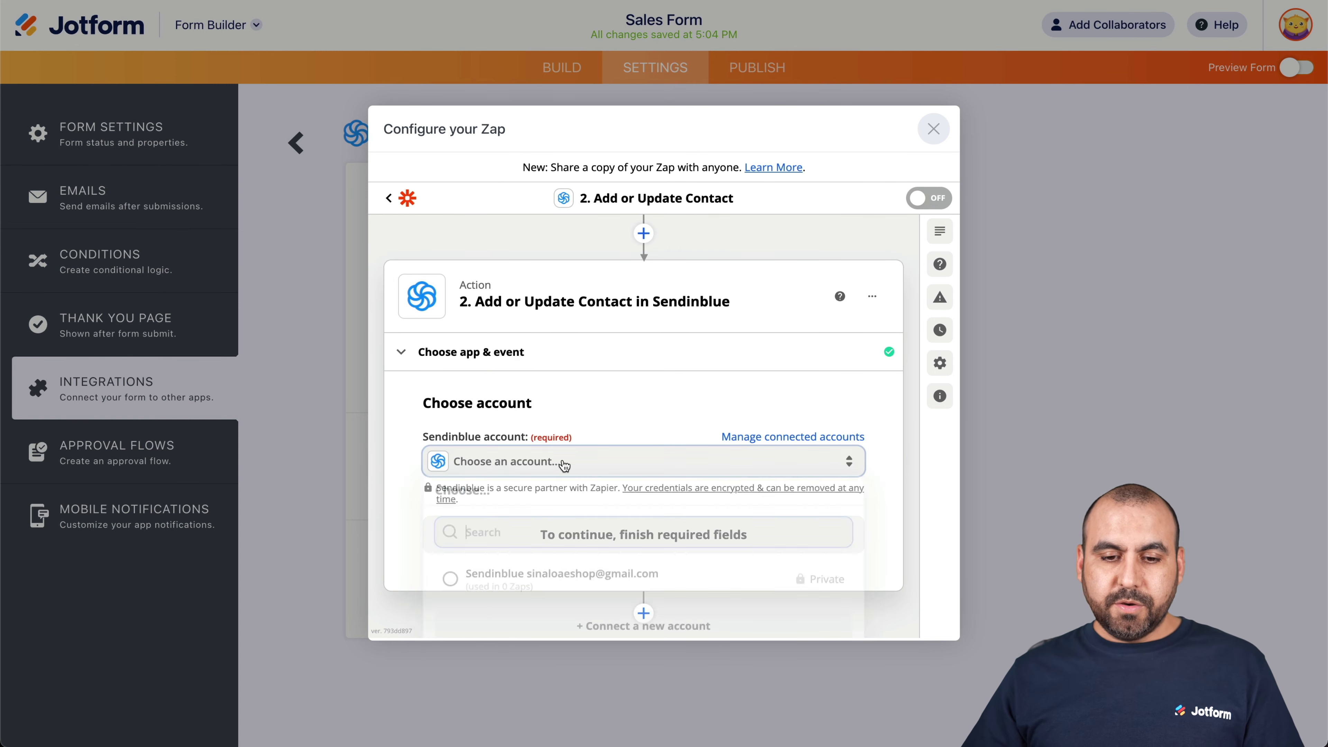
pyautogui.click(607, 631)
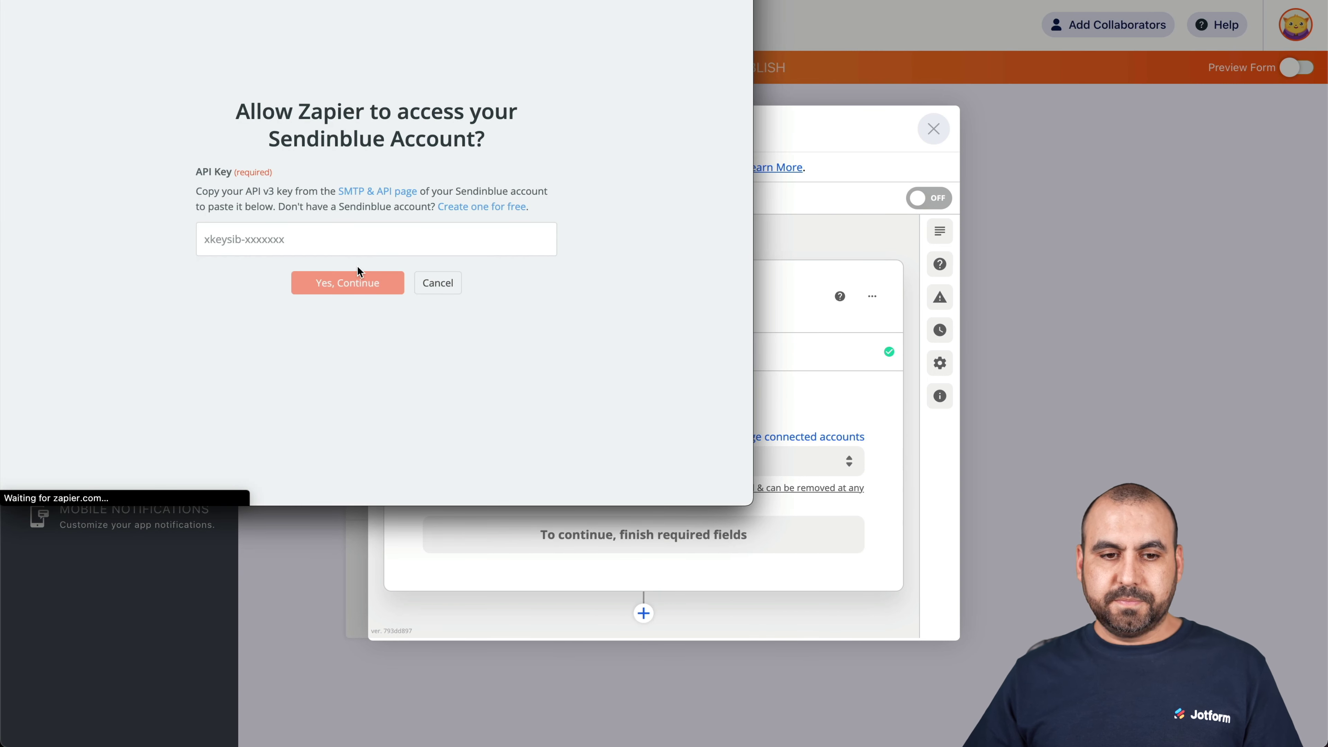
pyautogui.click(236, 239)
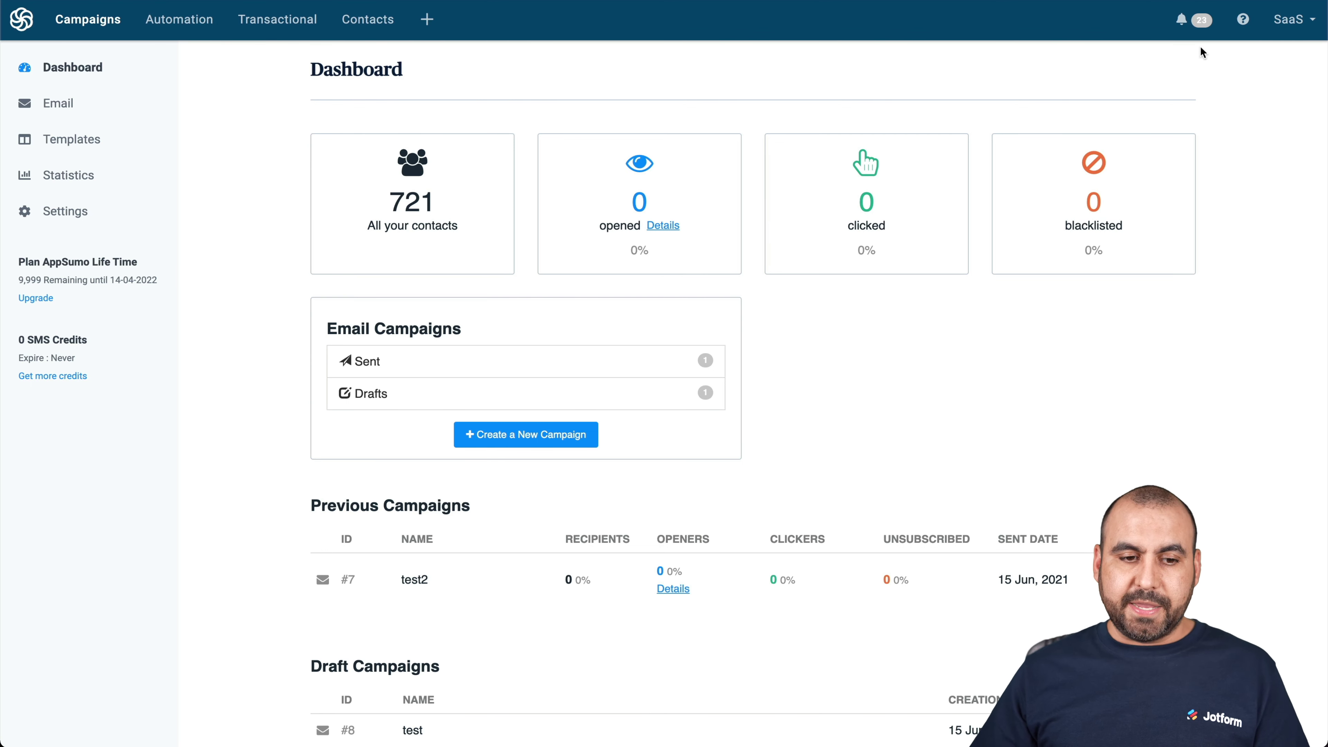
pyautogui.click(1293, 21)
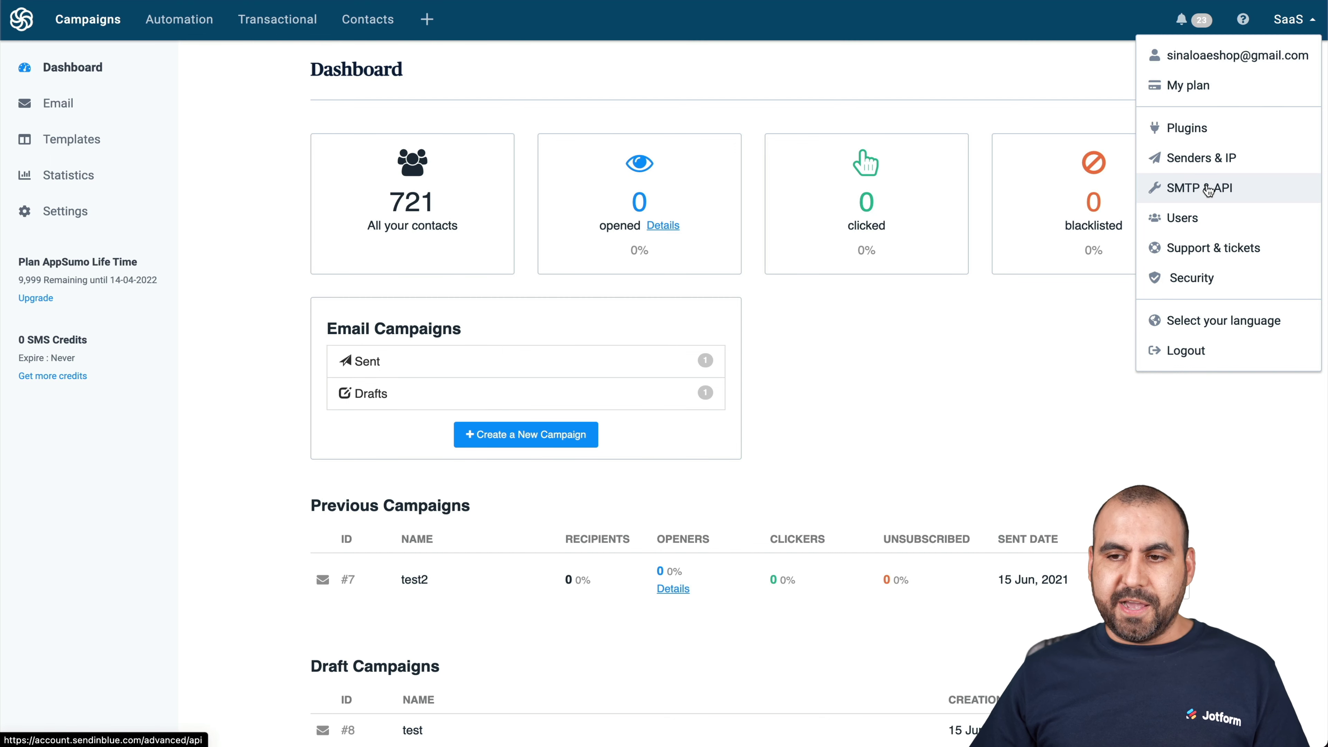
pyautogui.click(1200, 197)
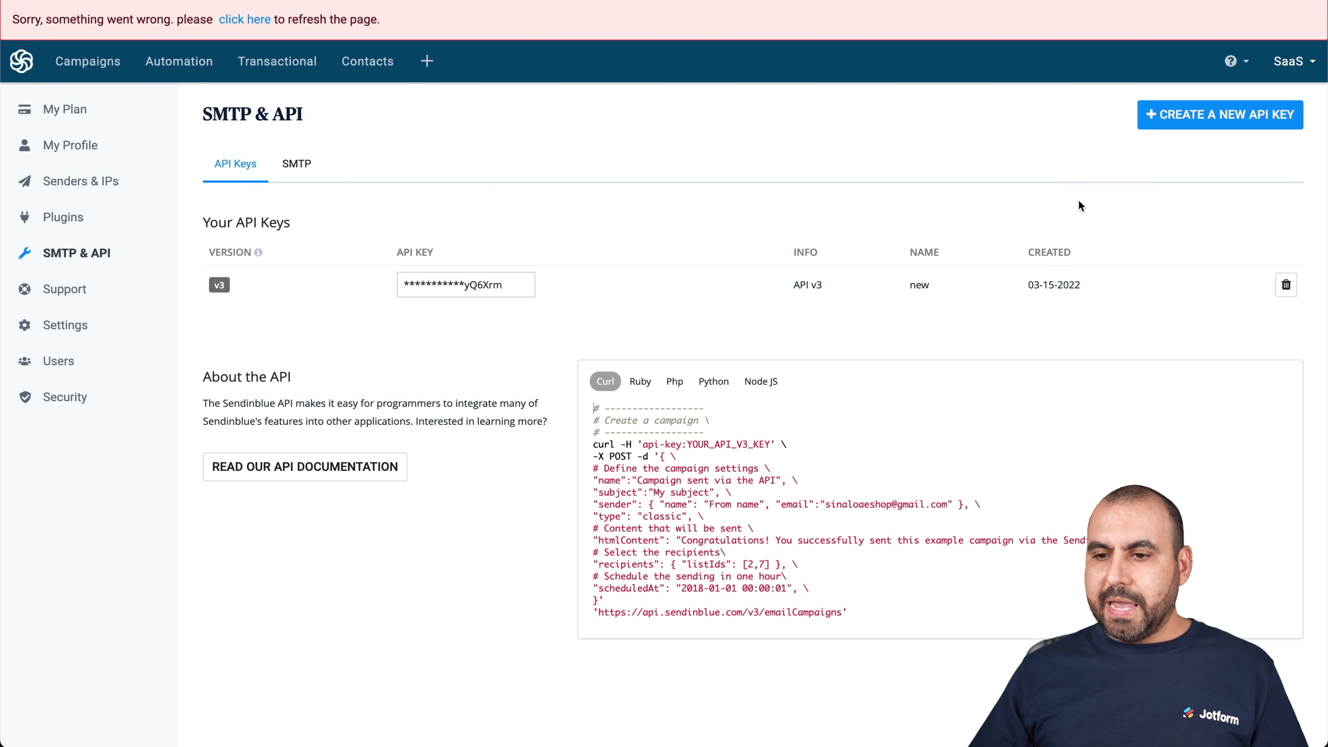
# Generate a new Sendinblue API key named Jotform, copy the key and close its display
pyautogui.click(1214, 120)
pyautogui.click(483, 123)
pyautogui.write('JOtfor')
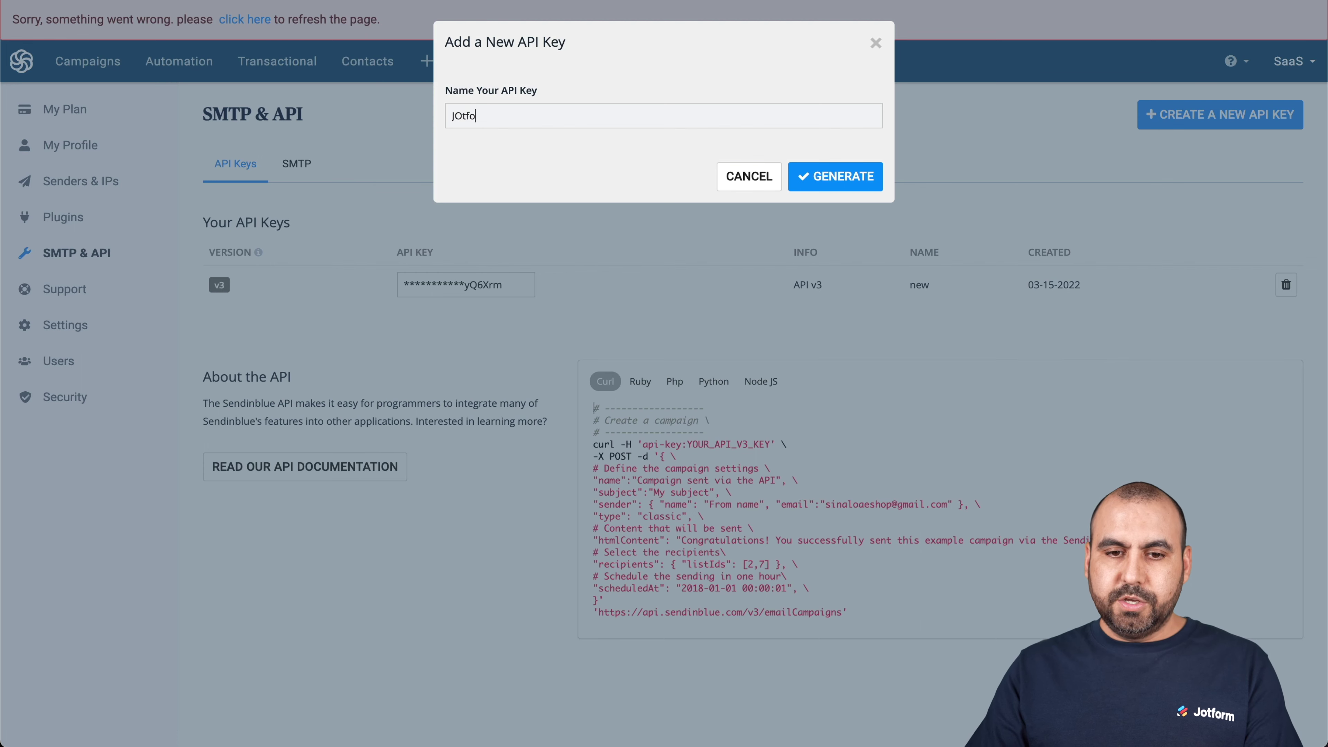
pyautogui.press('BackSpace')
pyautogui.press('BackSpace')
pyautogui.press('BackSpace')
pyautogui.press('BackSpace')
pyautogui.press('BackSpace')
pyautogui.write('otform')
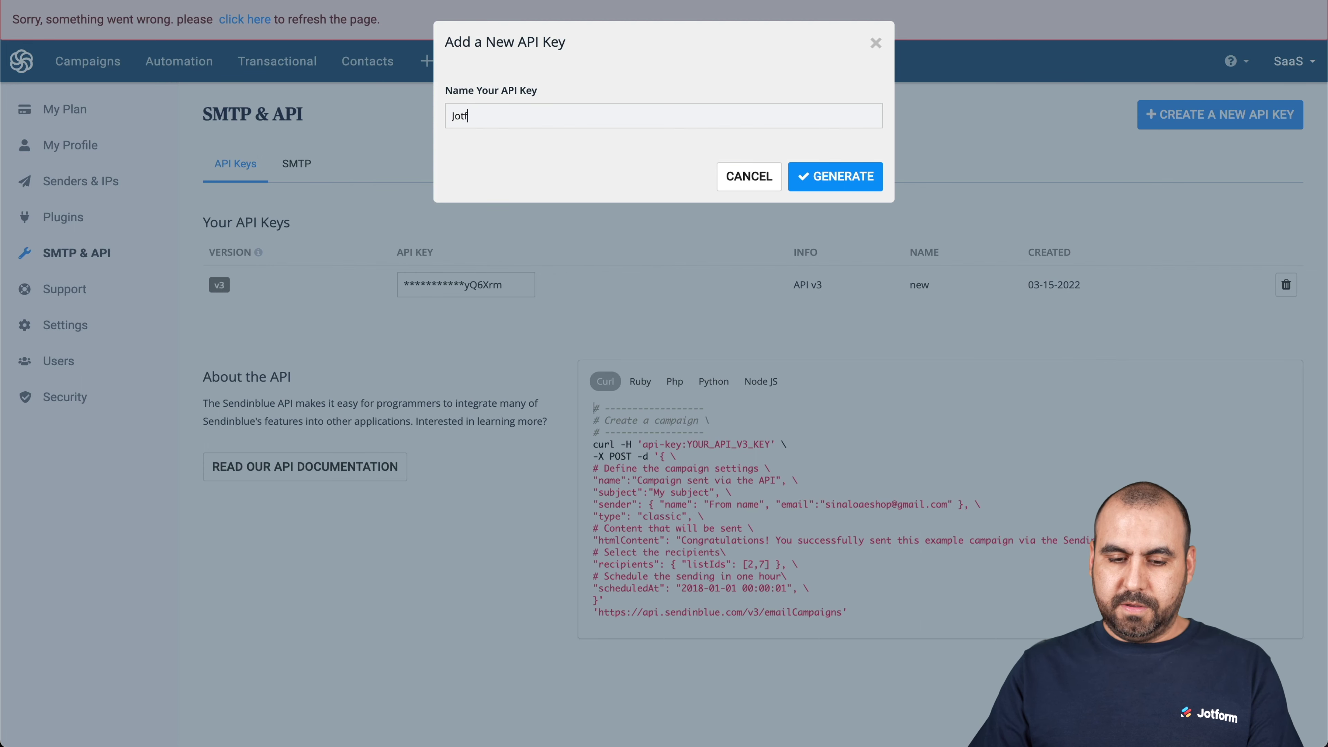
pyautogui.click(847, 173)
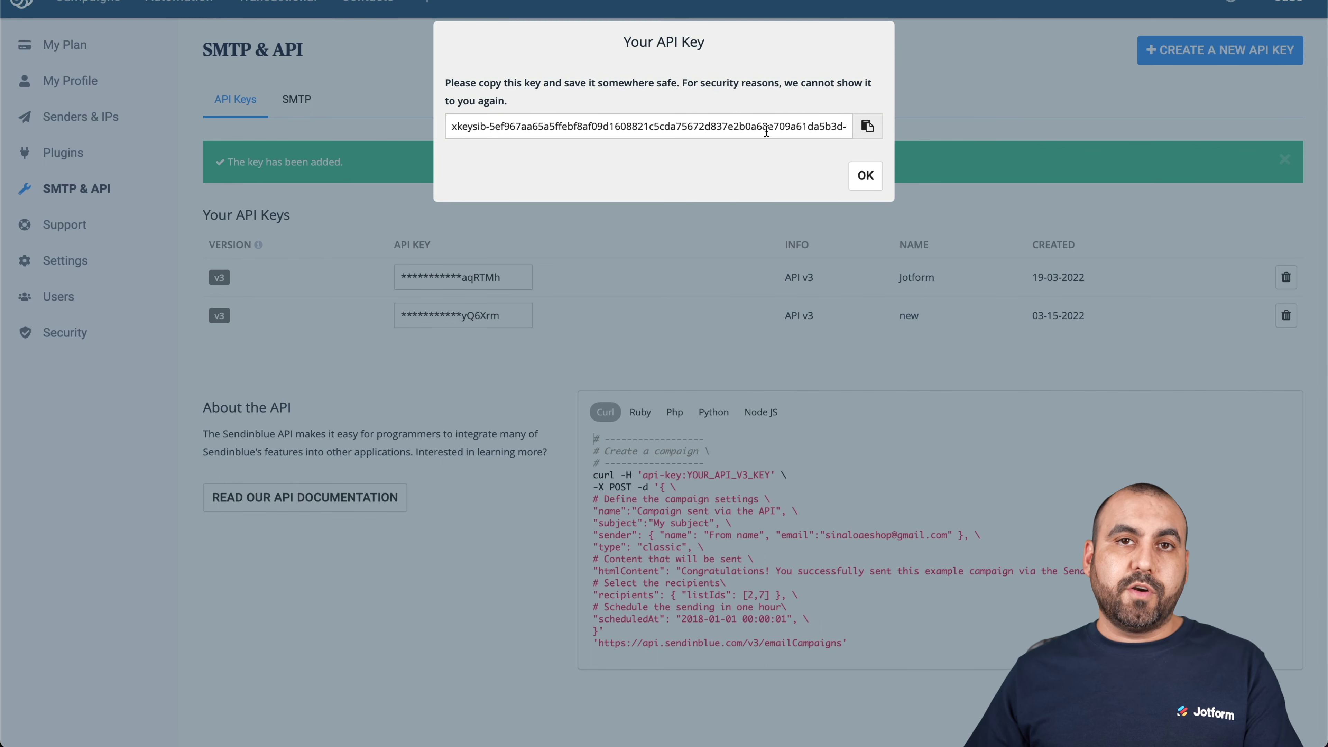
pyautogui.click(868, 127)
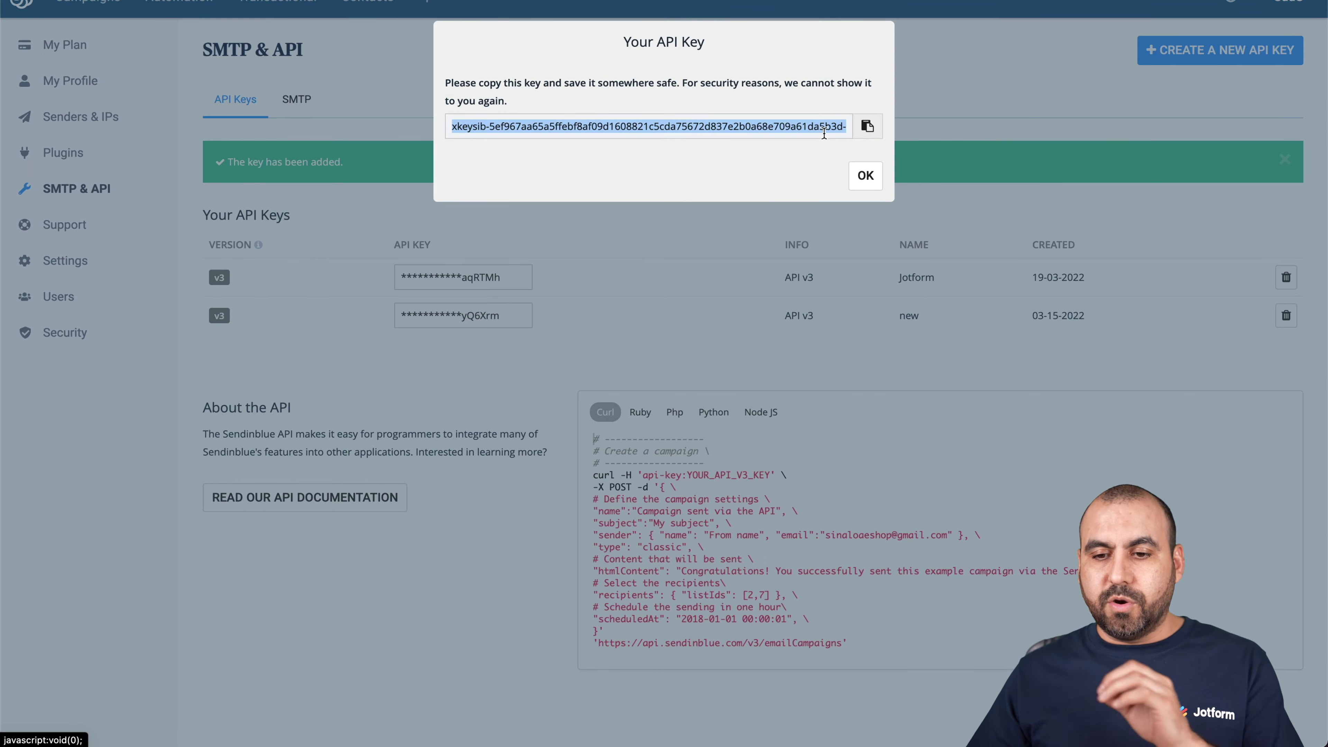
pyautogui.click(866, 176)
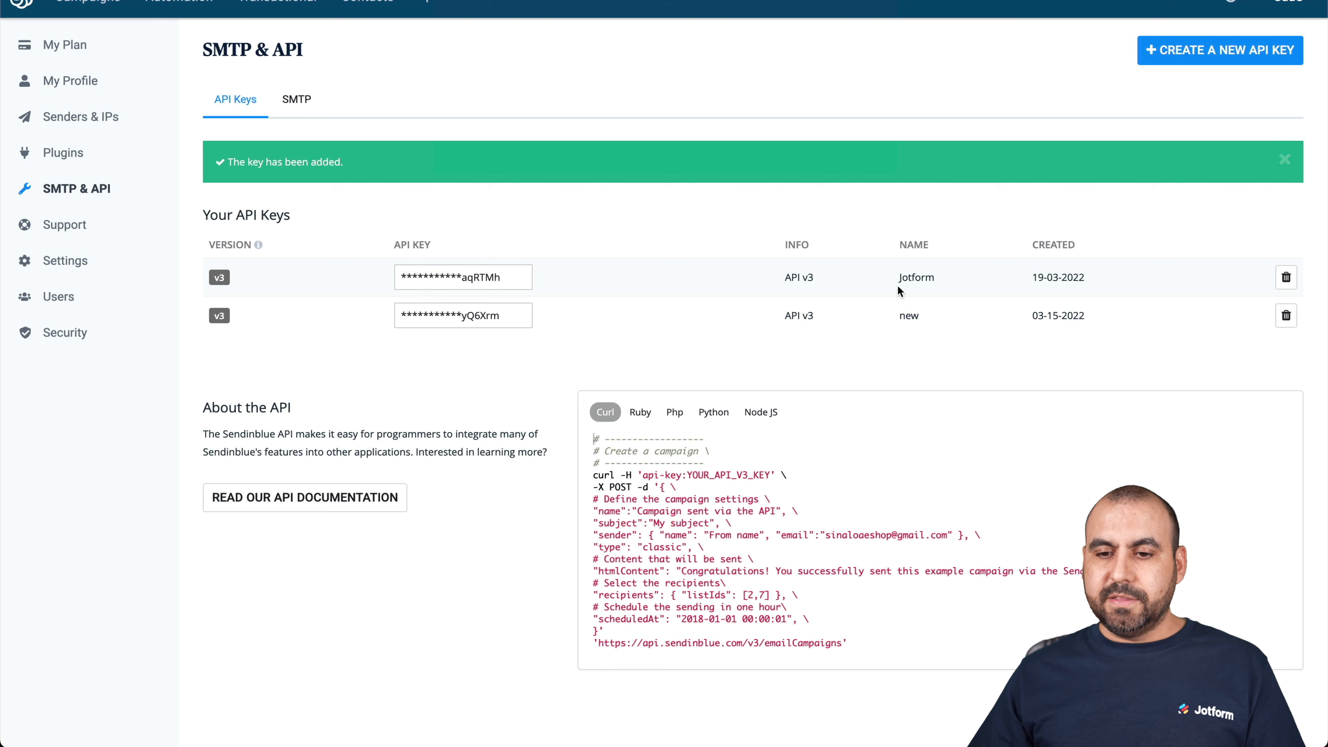
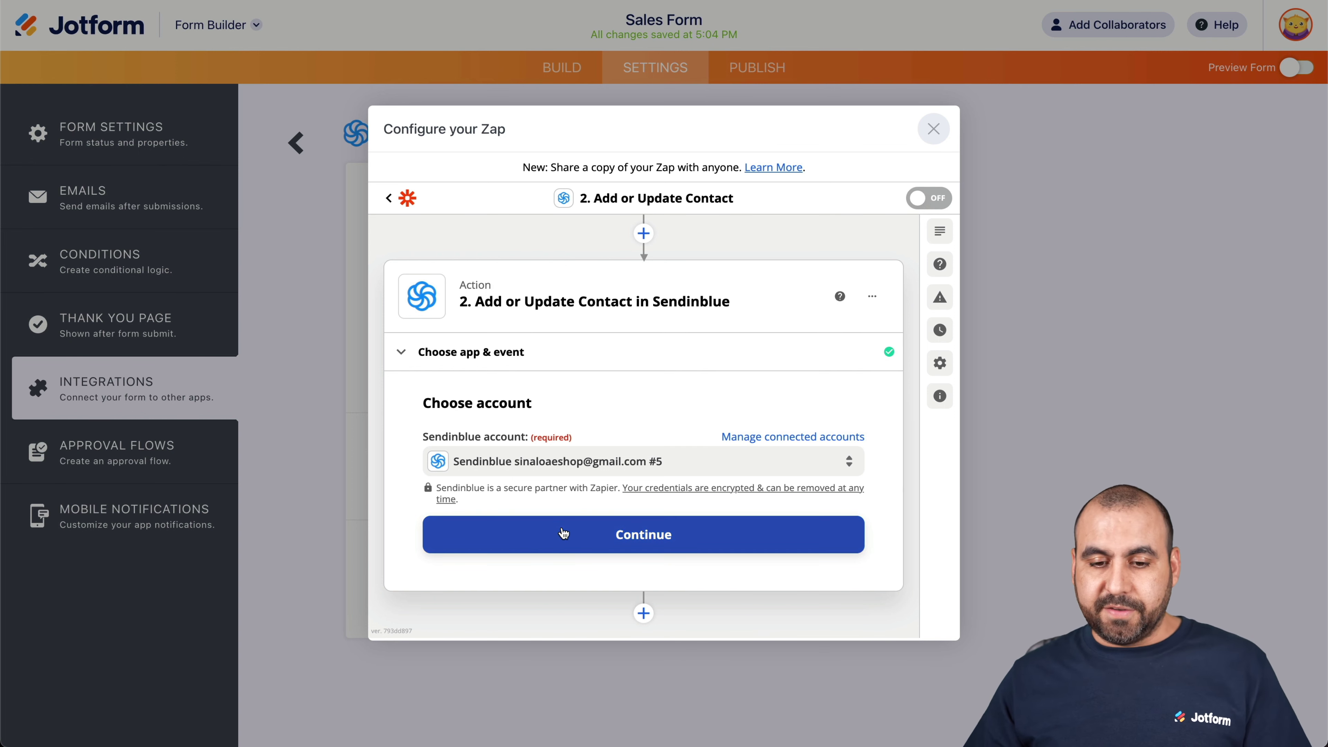
# Accept the connected Sendinblue account in the Zap and map the contact's Email to the submission's Fields Email
pyautogui.click(648, 542)
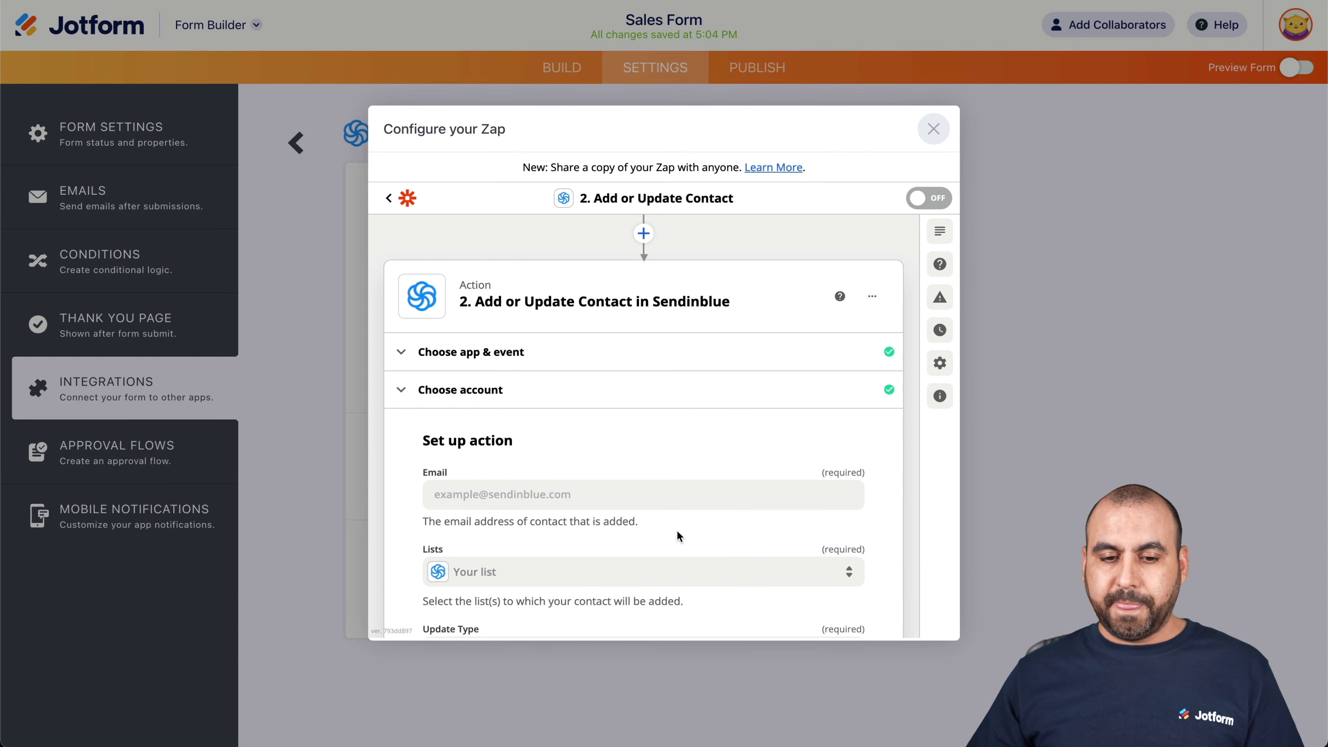
pyautogui.scroll(-5, 676, 530)
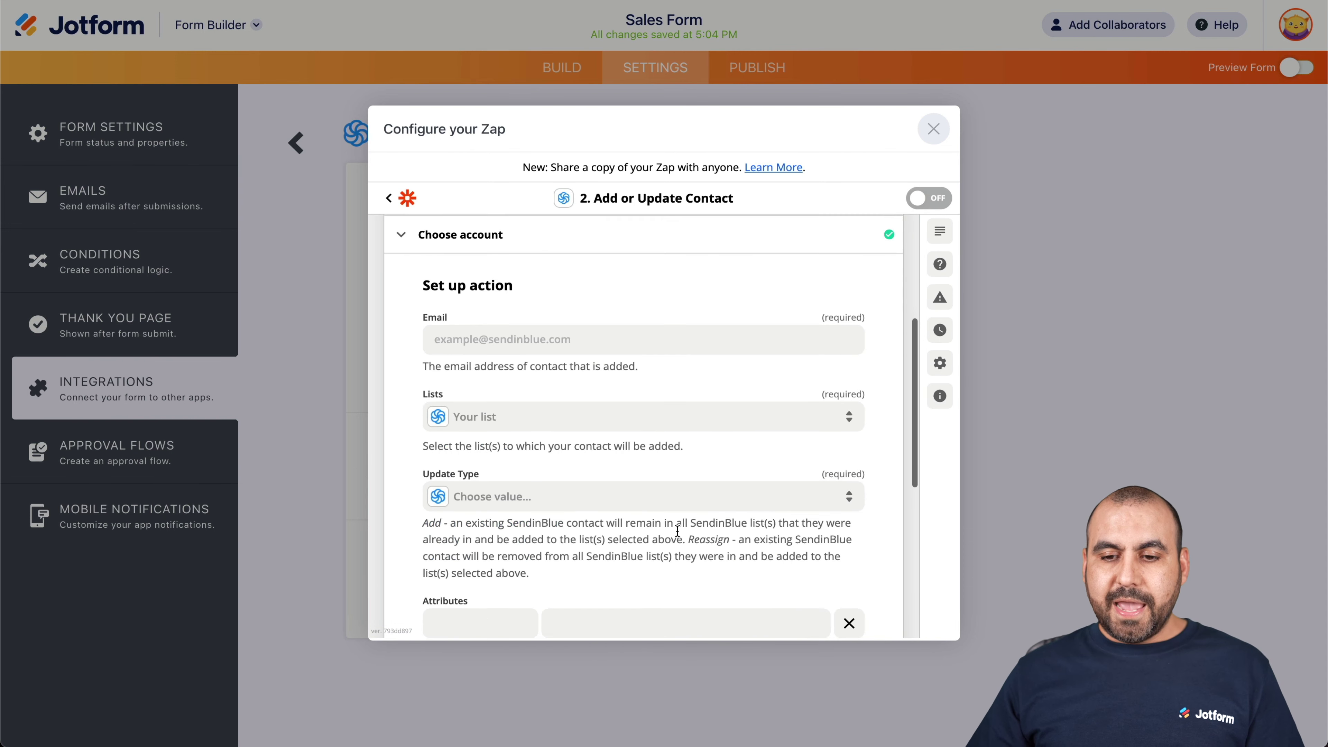
pyautogui.click(496, 324)
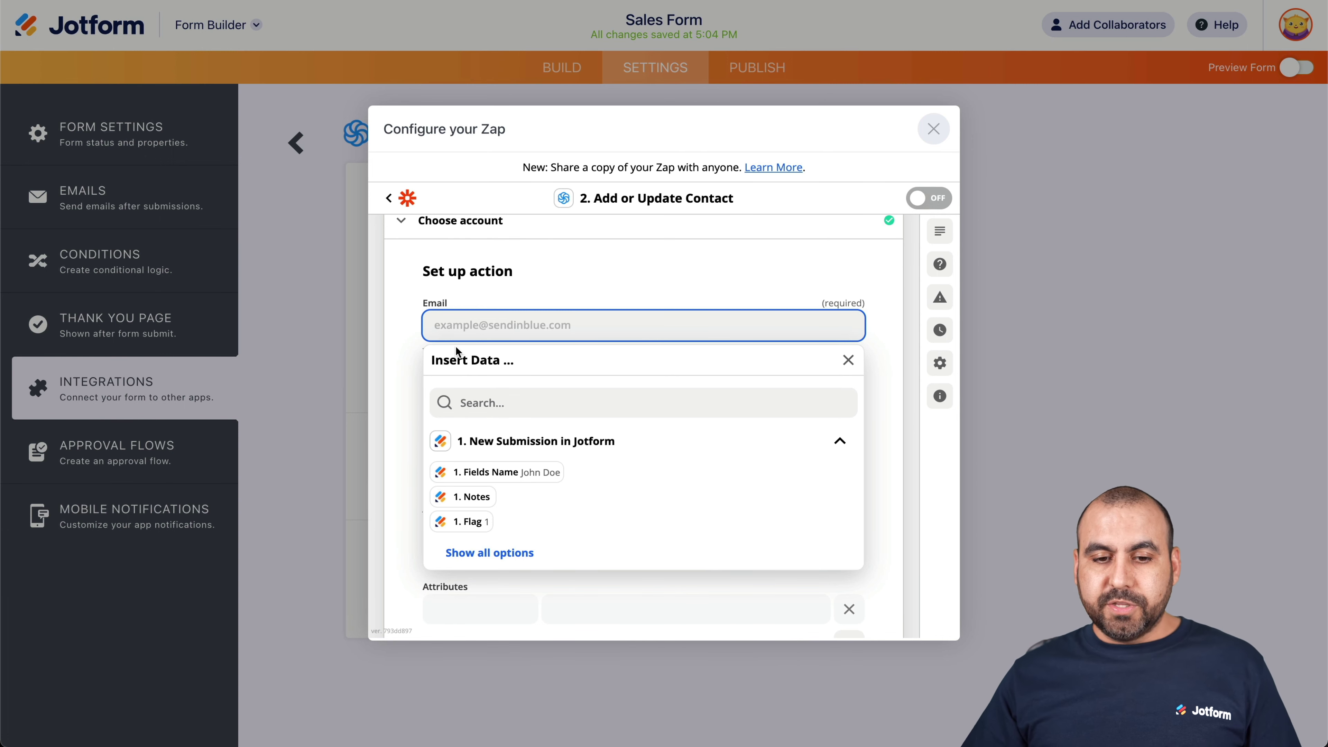
pyautogui.click(494, 552)
pyautogui.scroll(-2, 578, 533)
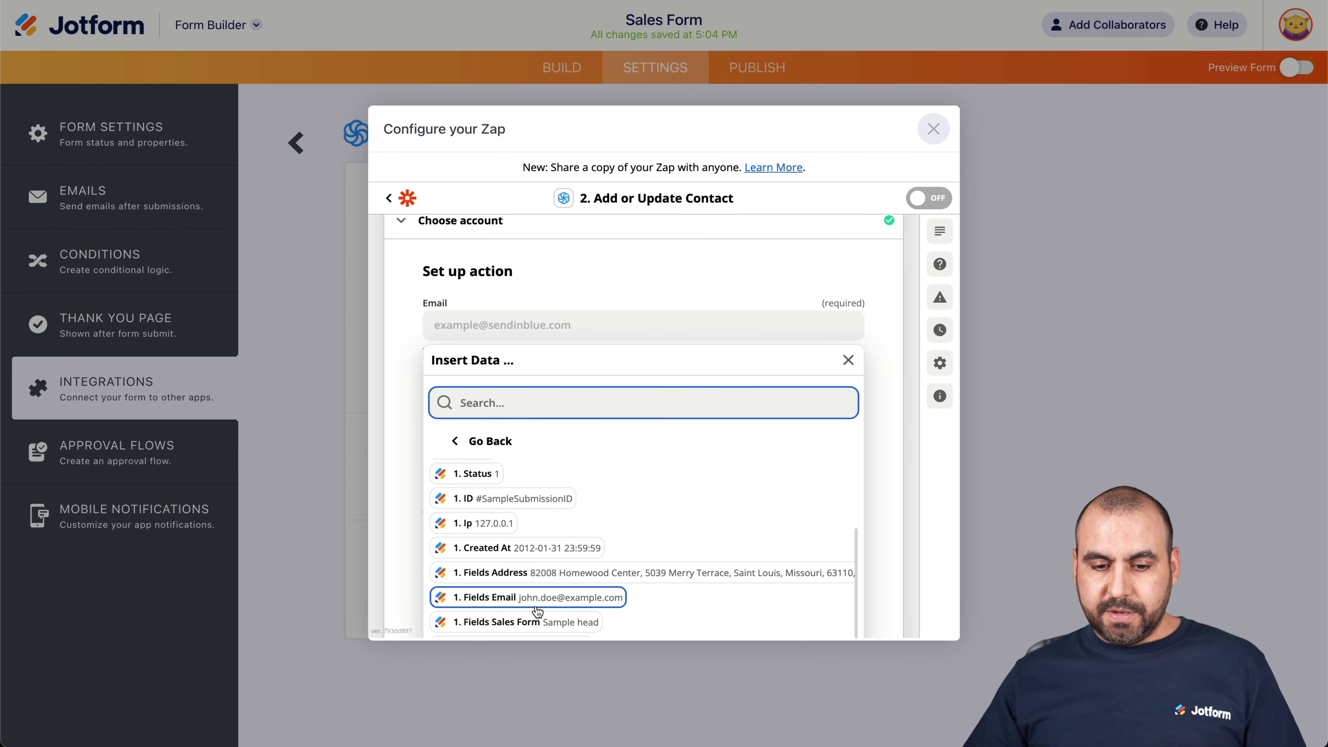
pyautogui.click(526, 603)
pyautogui.click(425, 373)
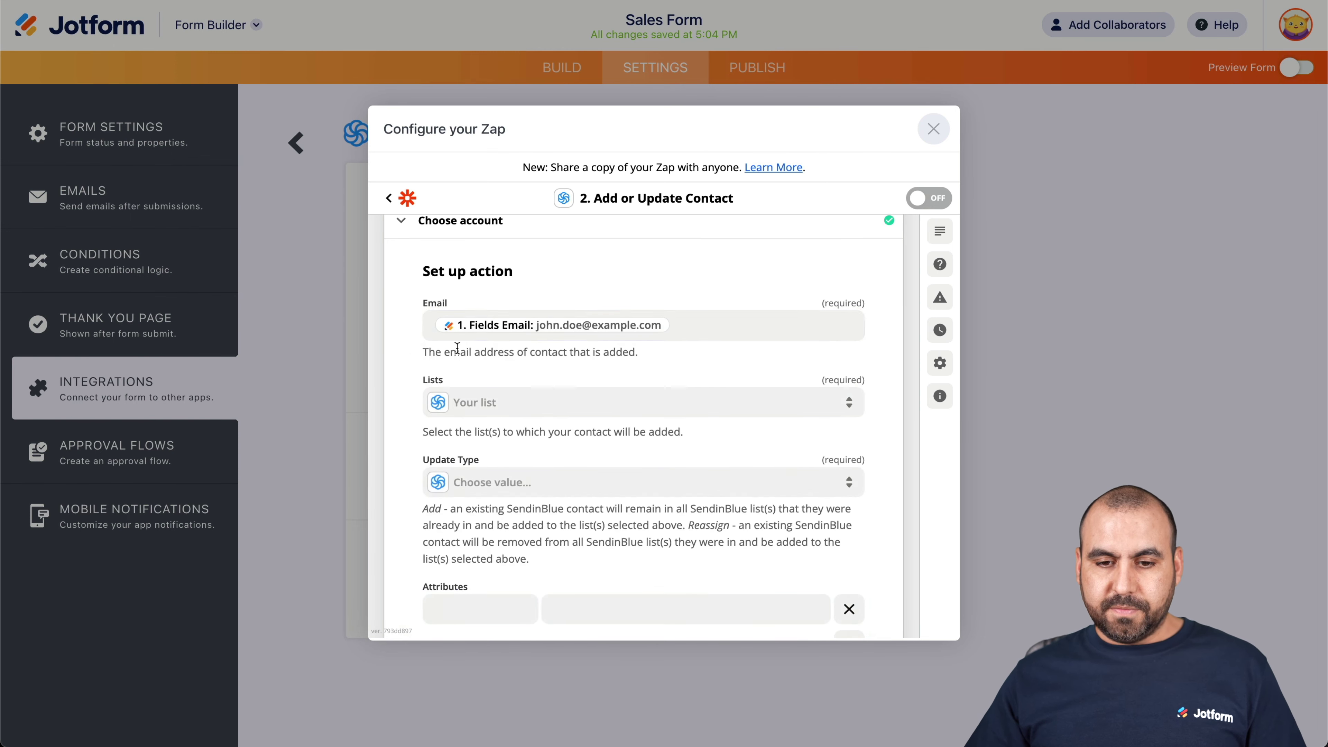
# Check which Sendinblue lists are available for the contact in the Zap action
pyautogui.scroll(-2, 512, 411)
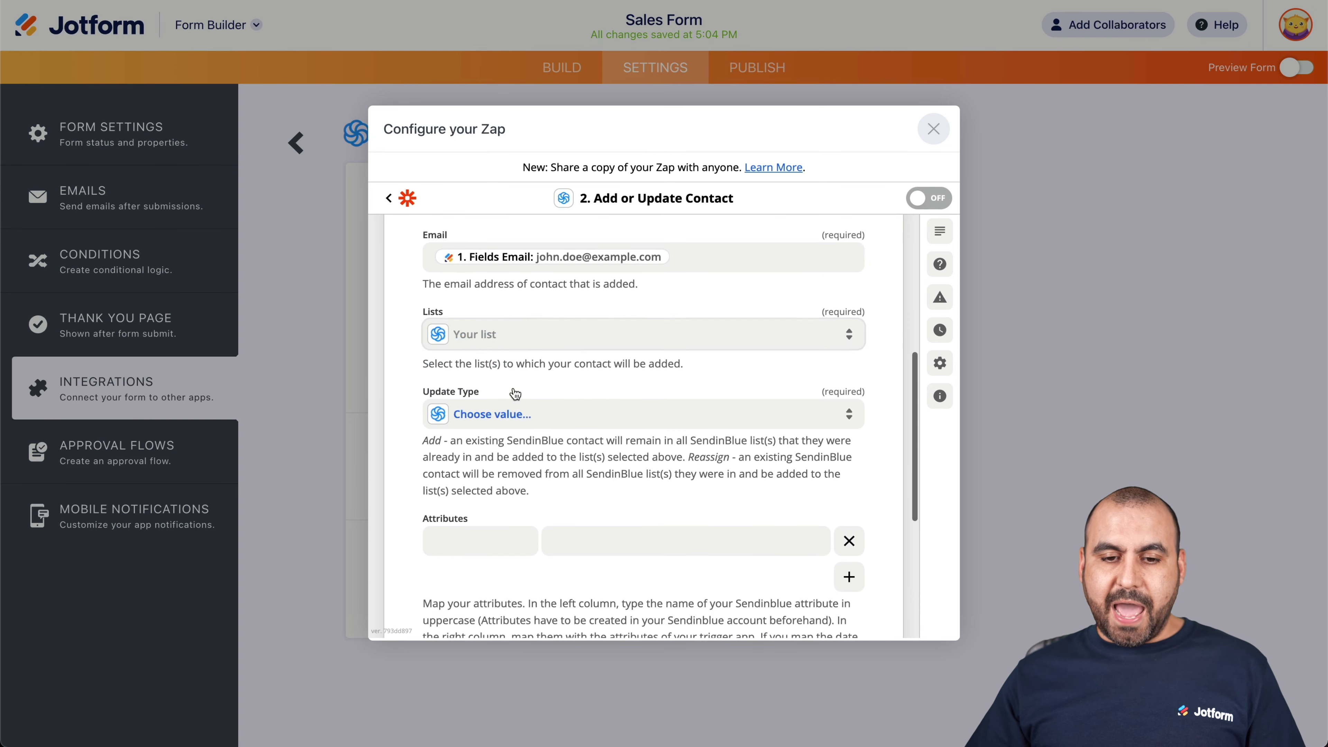
pyautogui.click(522, 345)
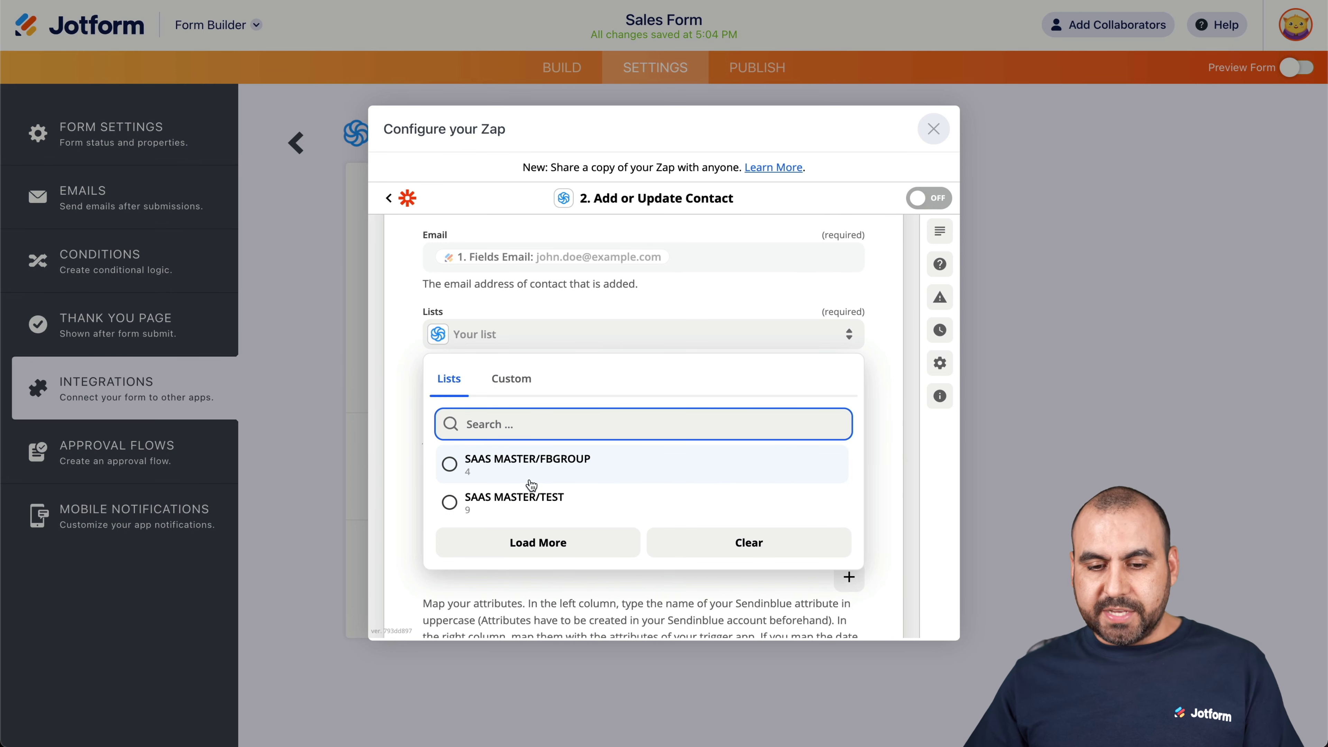
pyautogui.click(410, 356)
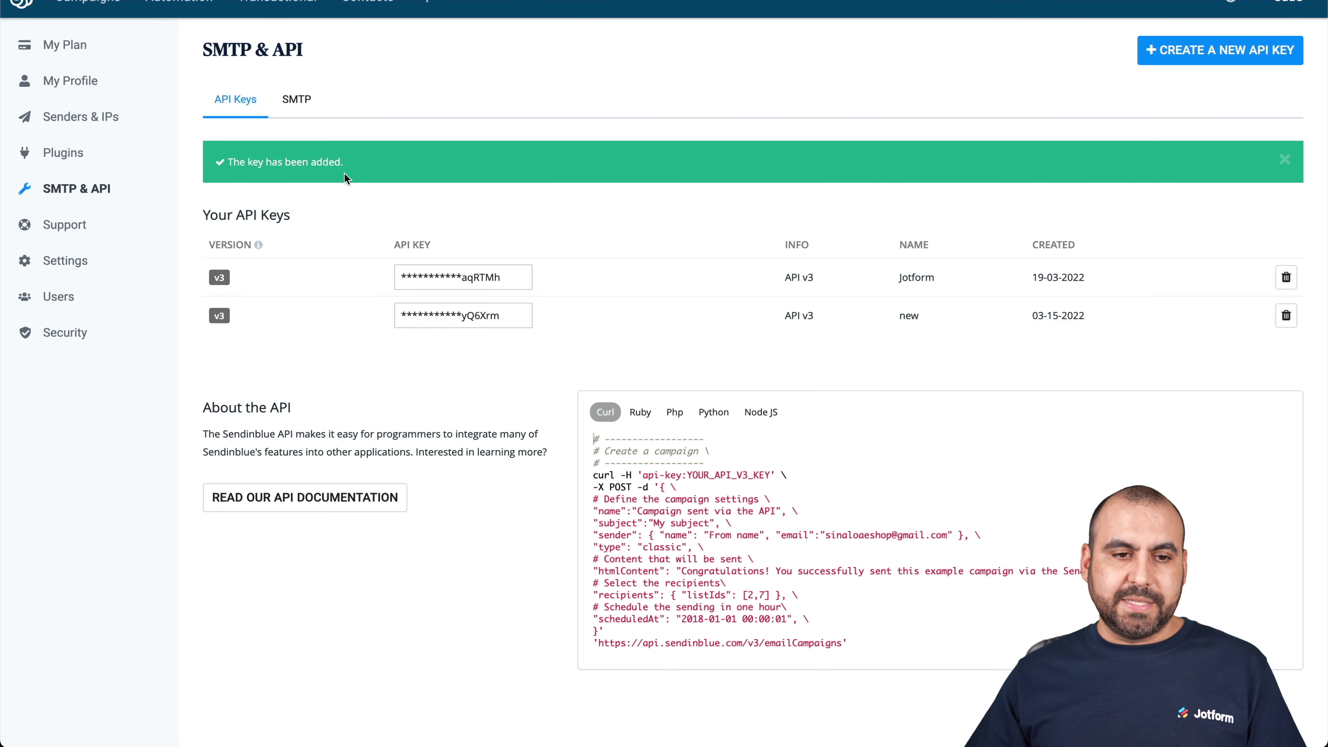
# Switch to Sendinblue and create an empty contact list named JOTFORM
pyautogui.scroll(1, 231, 167)
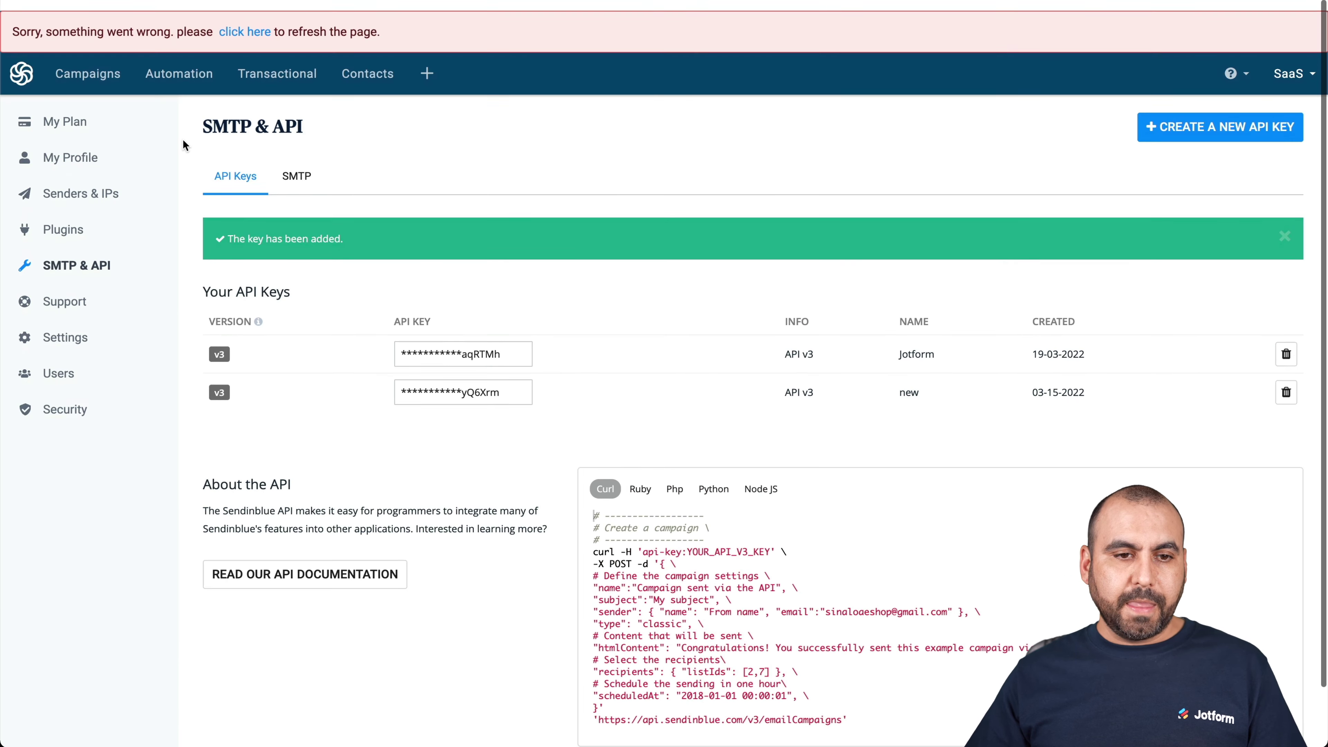
pyautogui.click(380, 62)
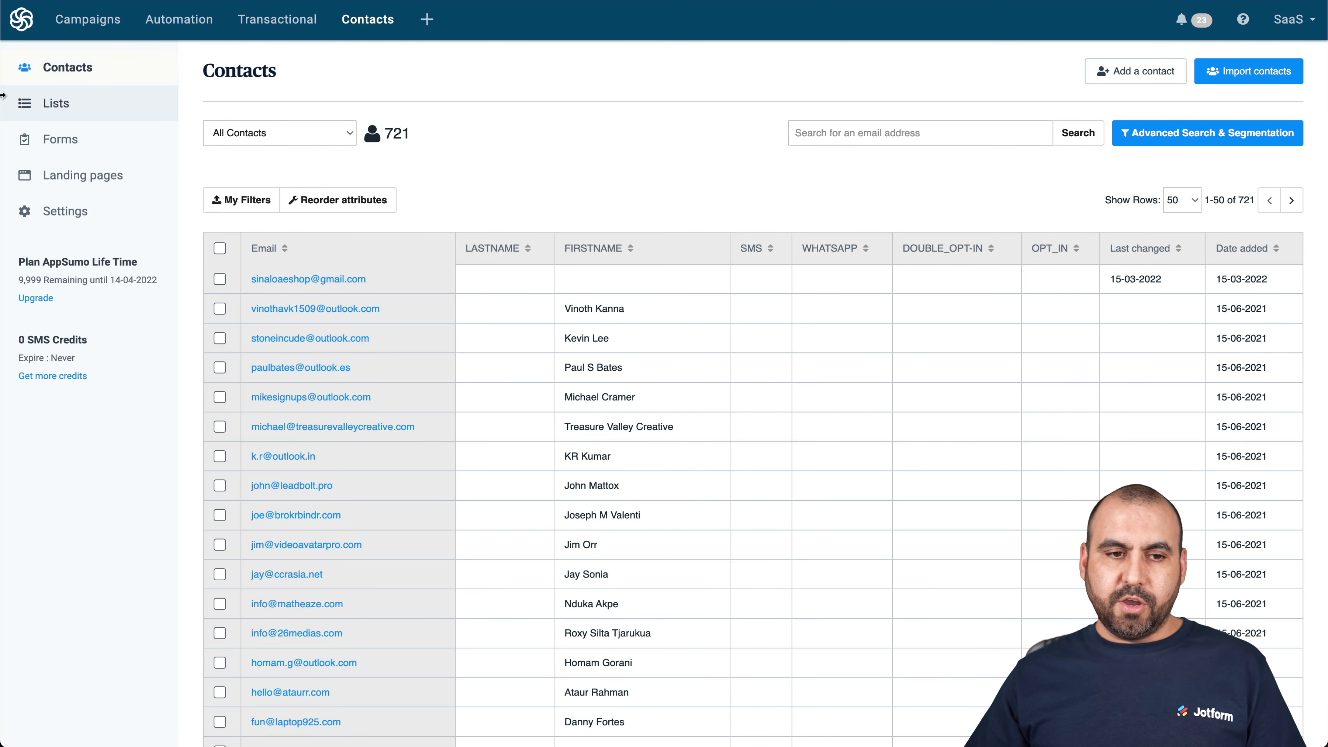
pyautogui.click(53, 104)
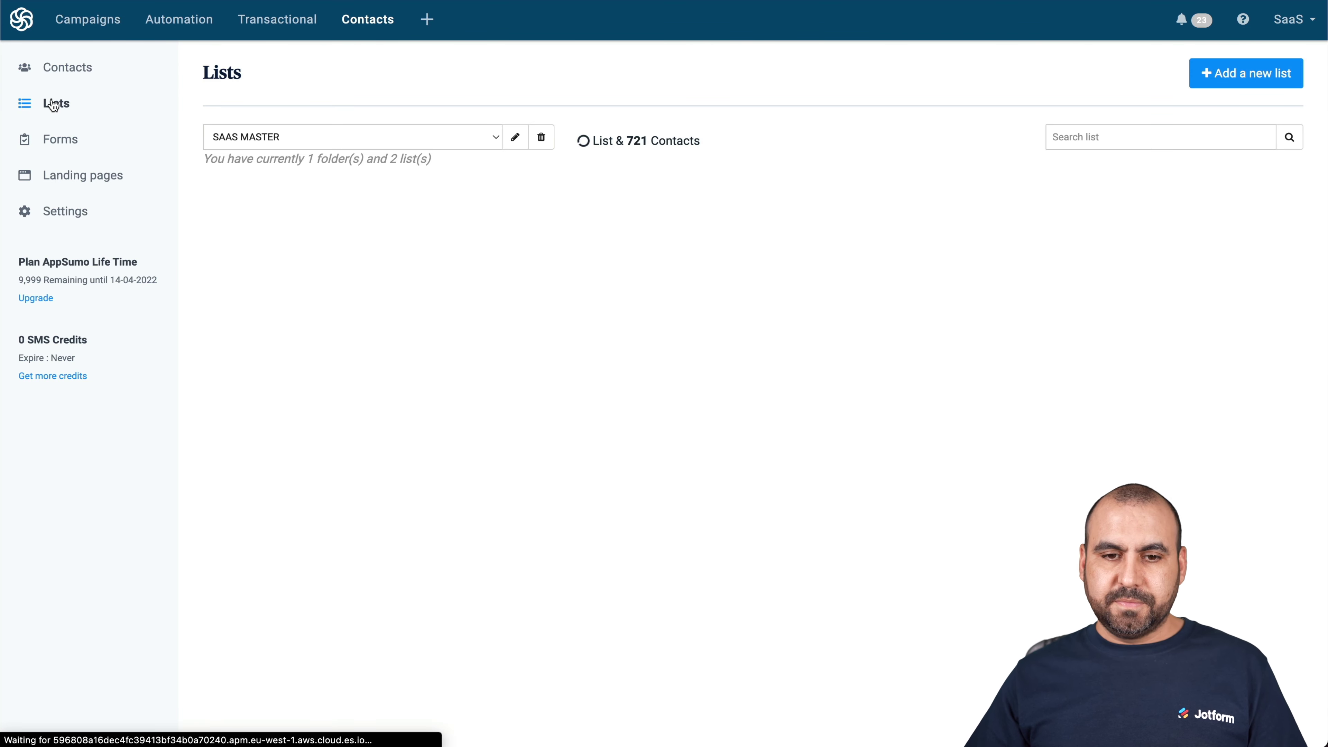
pyautogui.click(1244, 74)
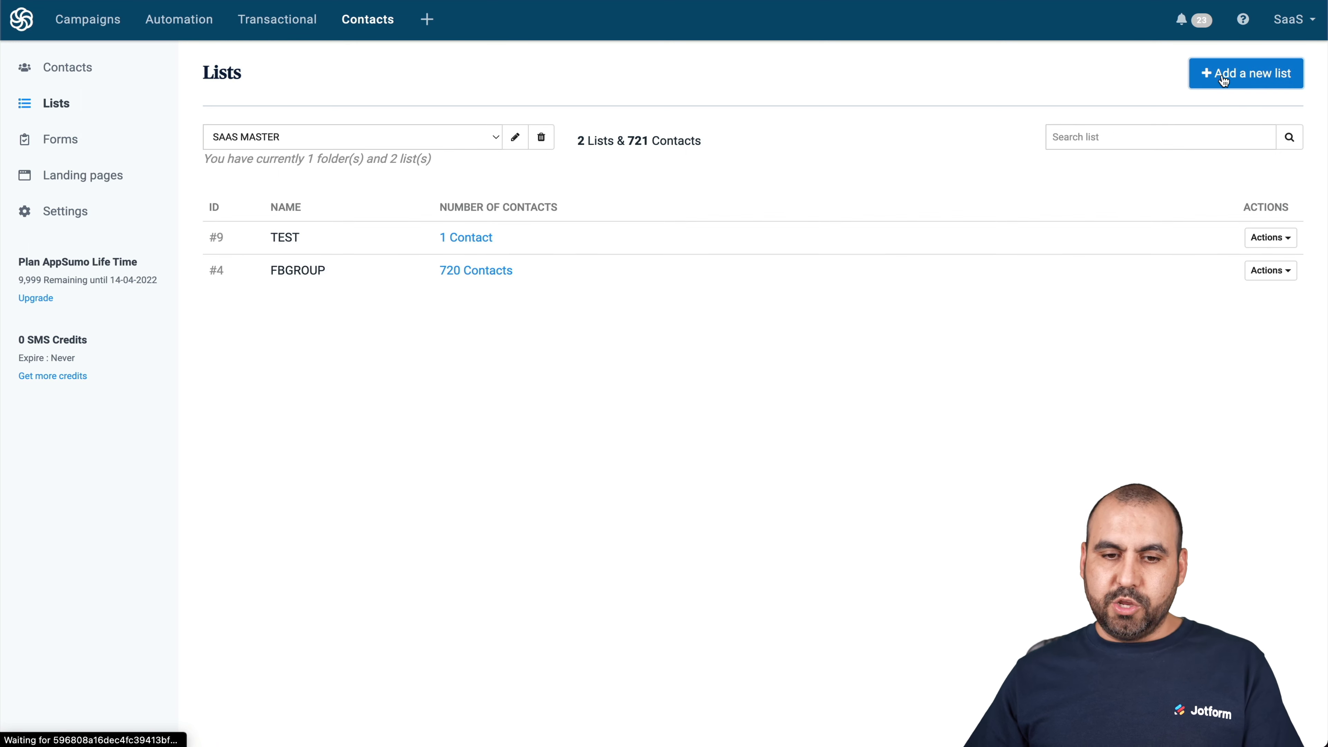
pyautogui.click(253, 200)
pyautogui.write('JOTFORM')
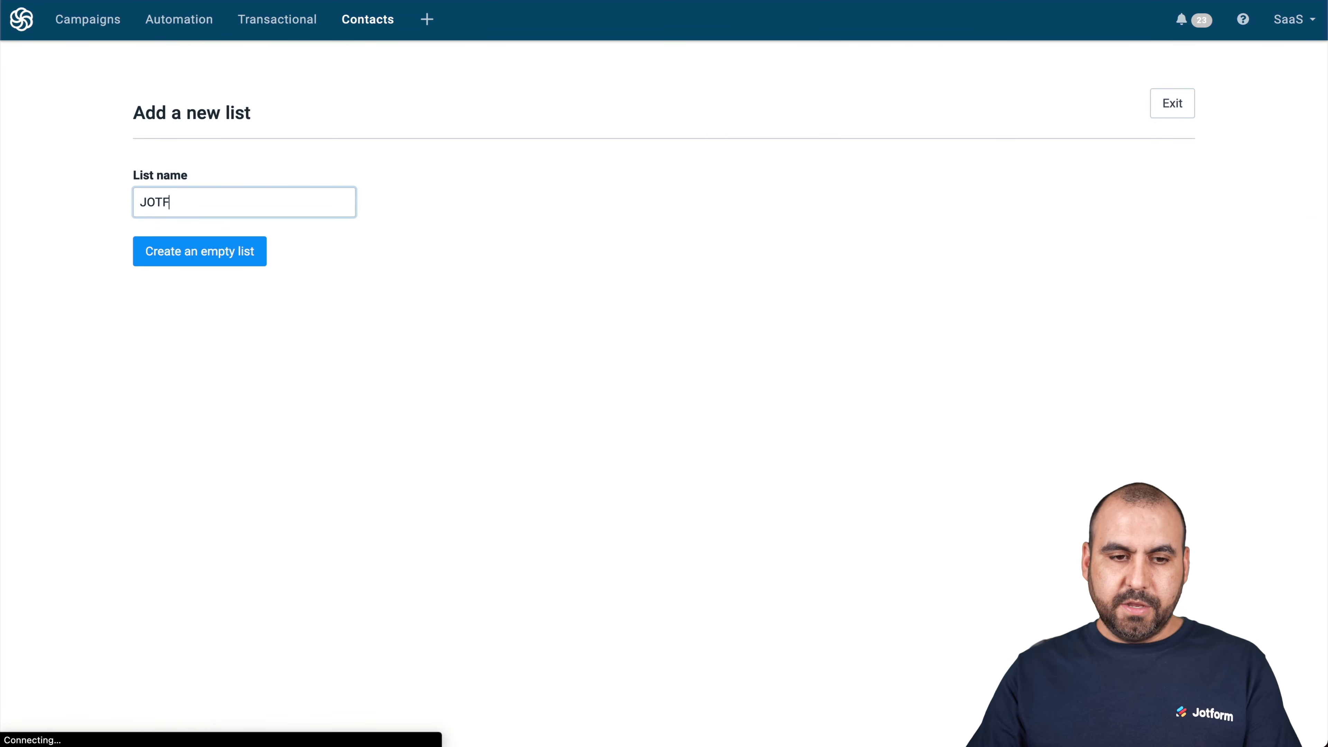
pyautogui.click(193, 255)
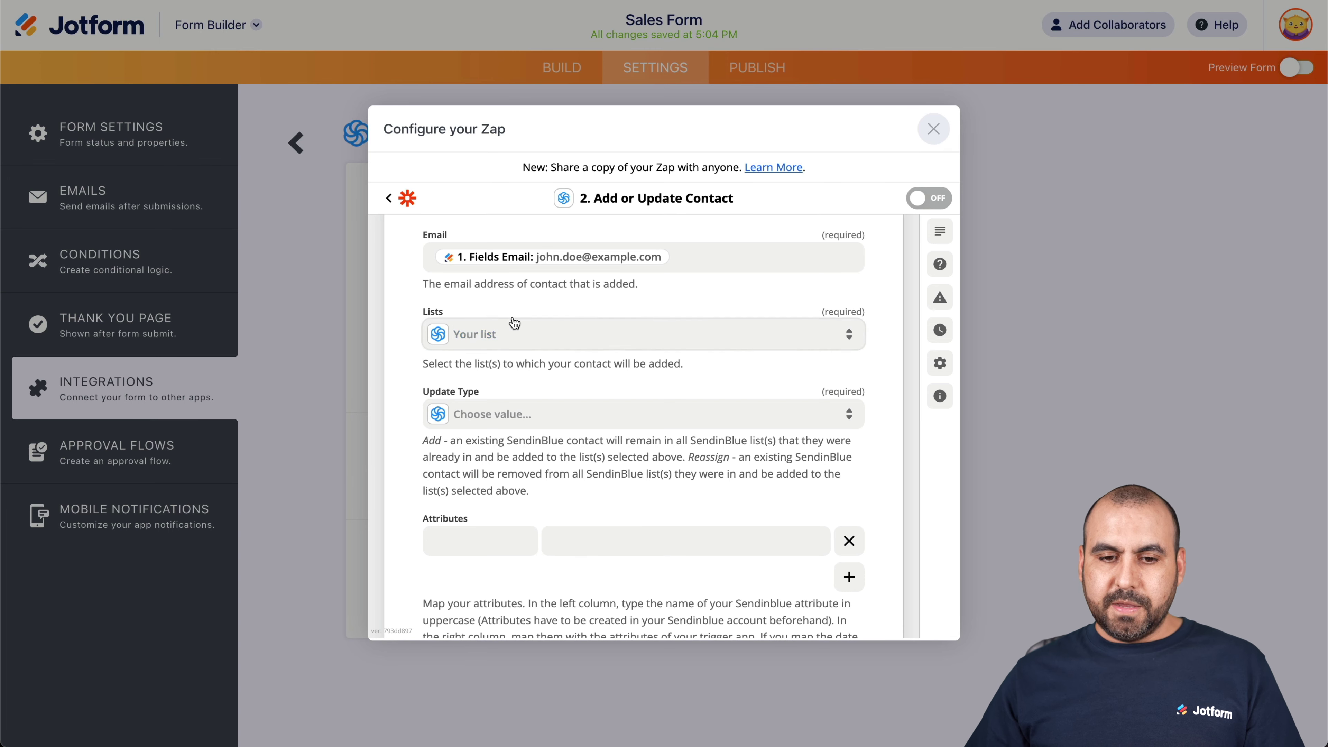
# Back in the Zap, reload the list choices, assign SAAS MASTER/JOTFORM as the contact's list and set the Update Type to Add
pyautogui.click(560, 334)
pyautogui.click(518, 542)
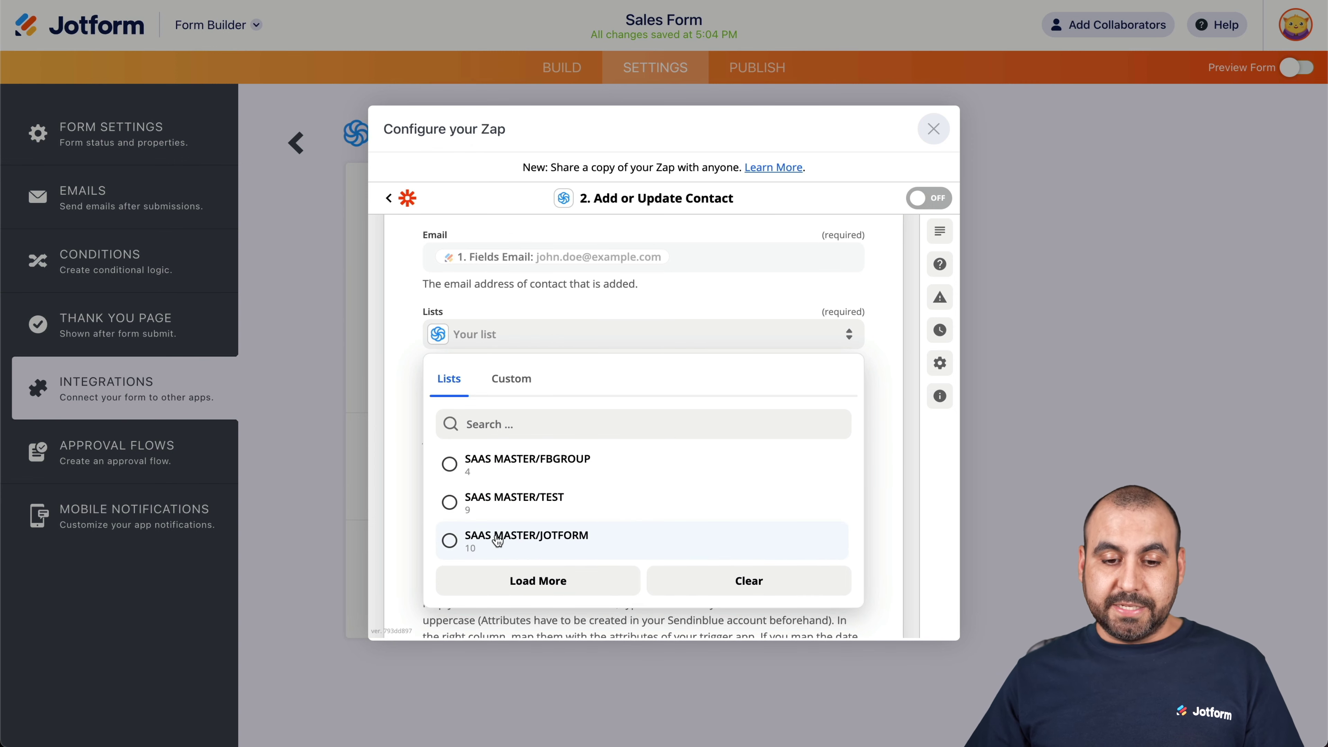
pyautogui.click(496, 540)
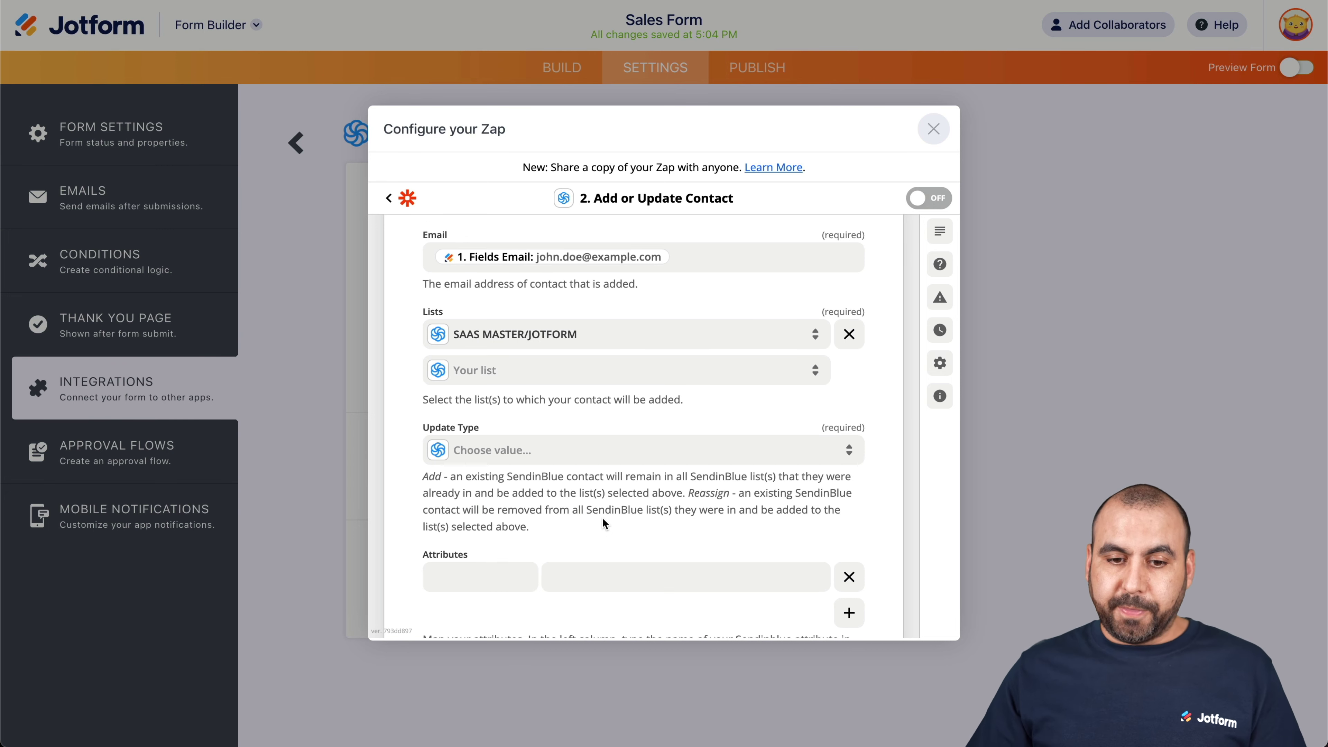
pyautogui.scroll(-3, 470, 413)
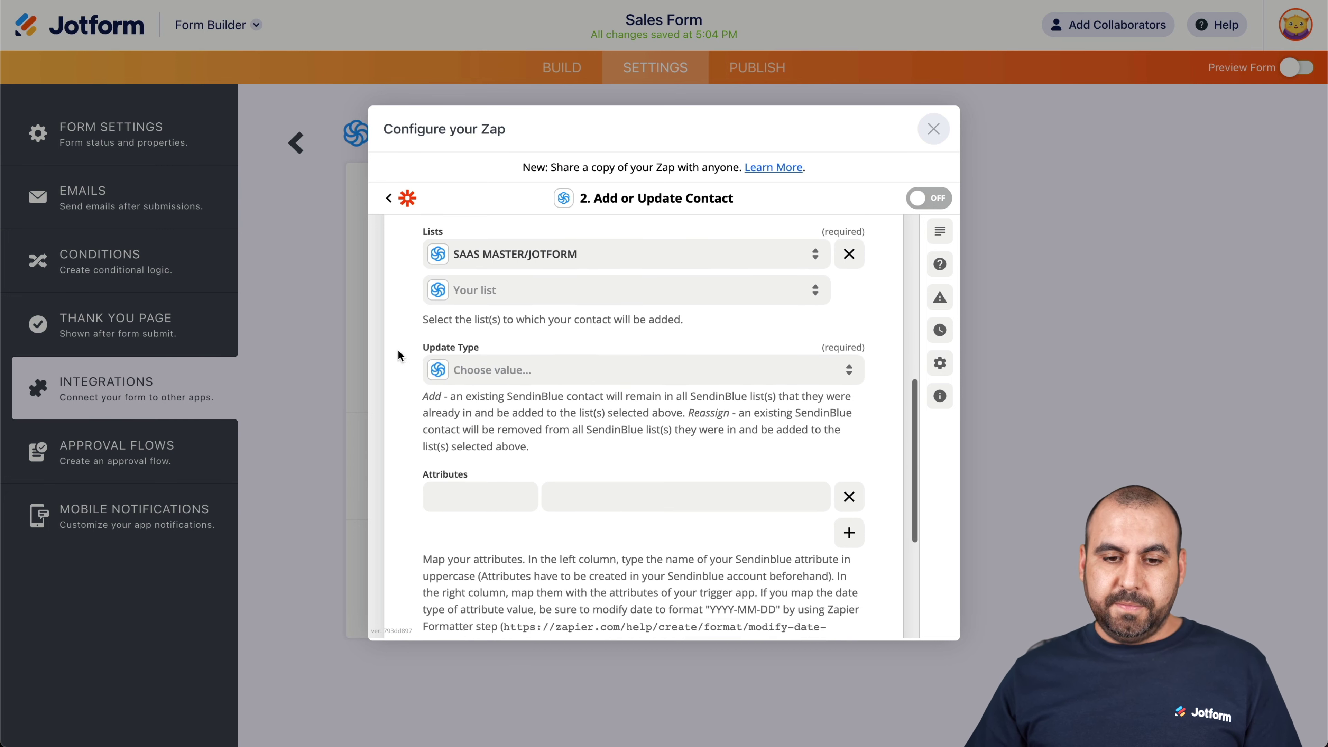
pyautogui.click(524, 371)
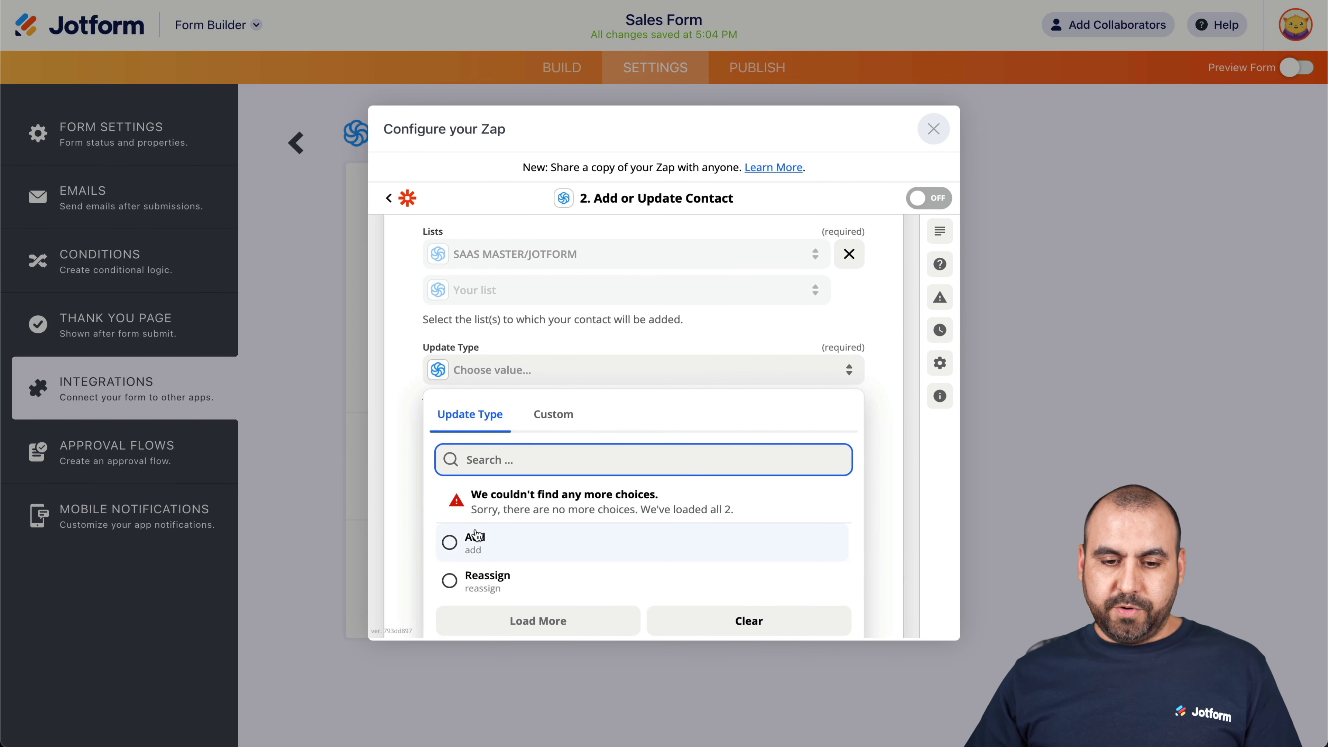
pyautogui.click(457, 542)
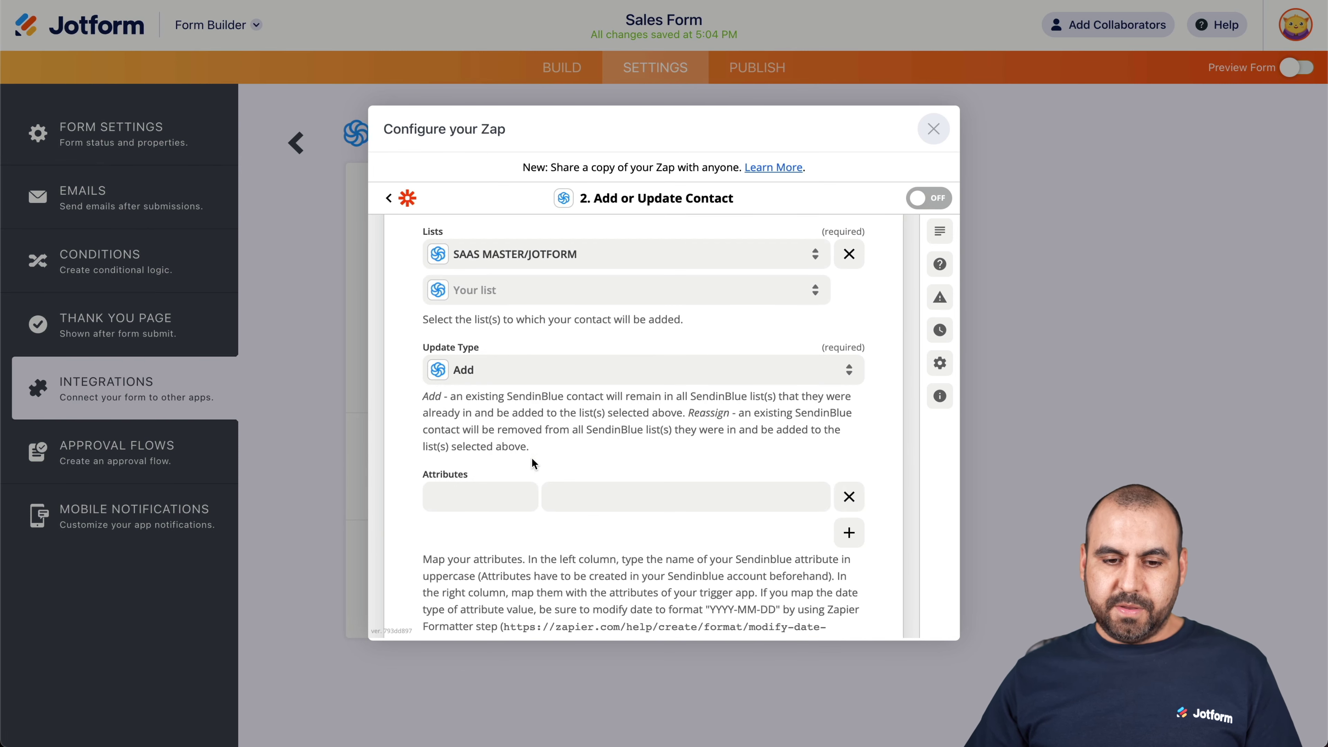
# Look at the attribute mapping options, leave the attributes empty and accept the Sendinblue action setup
pyautogui.scroll(-2, 531, 458)
pyautogui.click(475, 395)
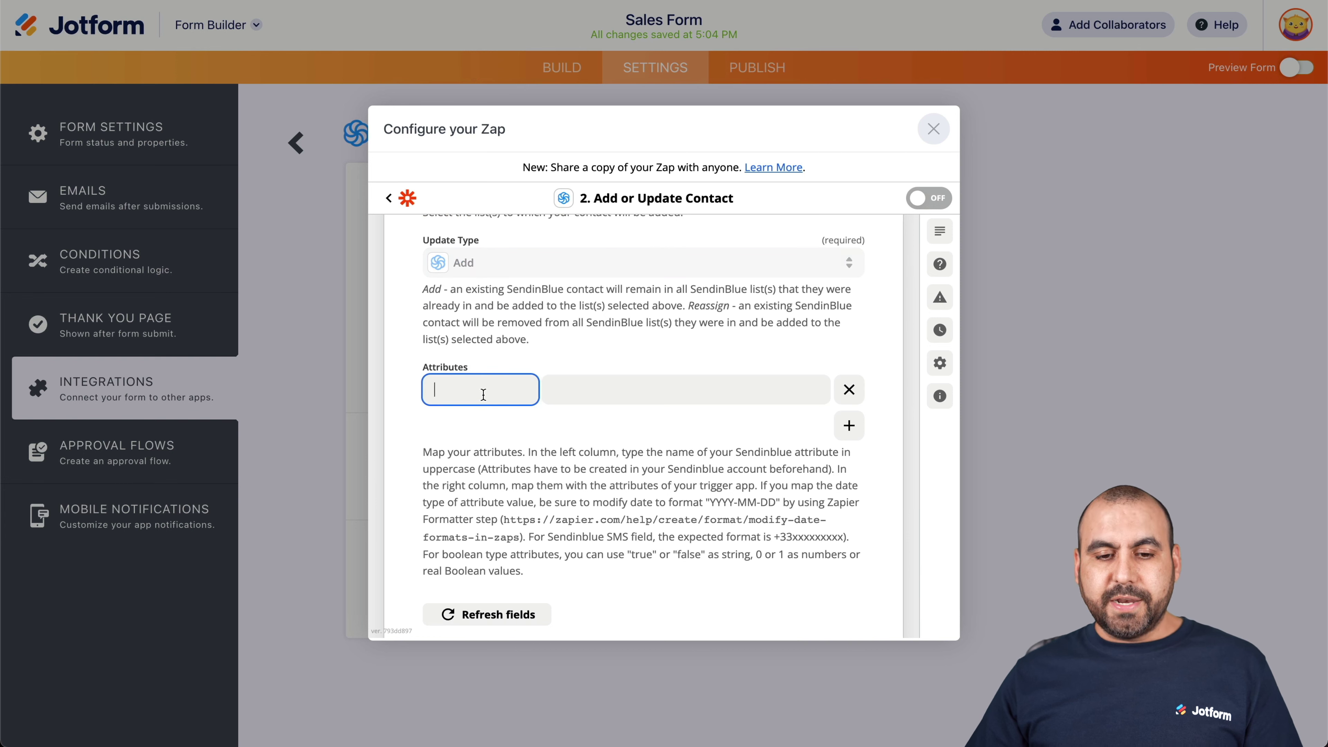
pyautogui.click(567, 392)
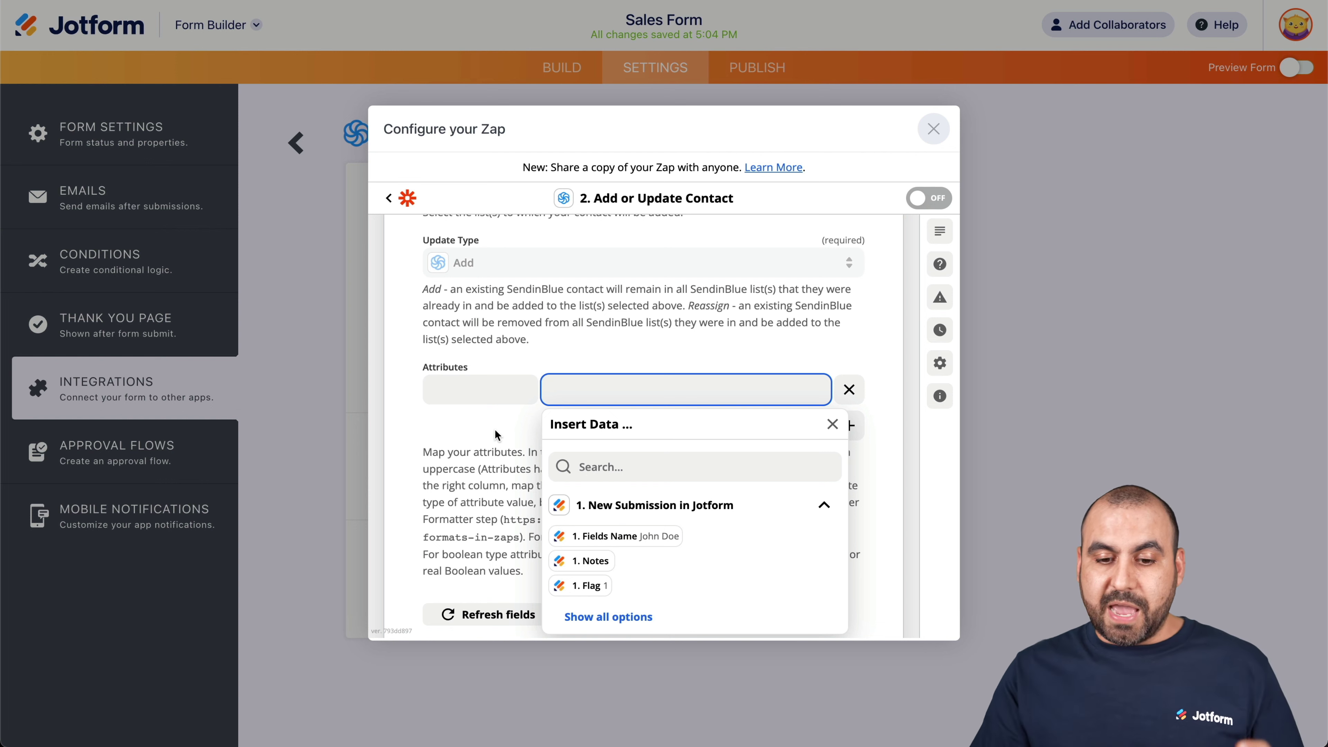
pyautogui.click(441, 486)
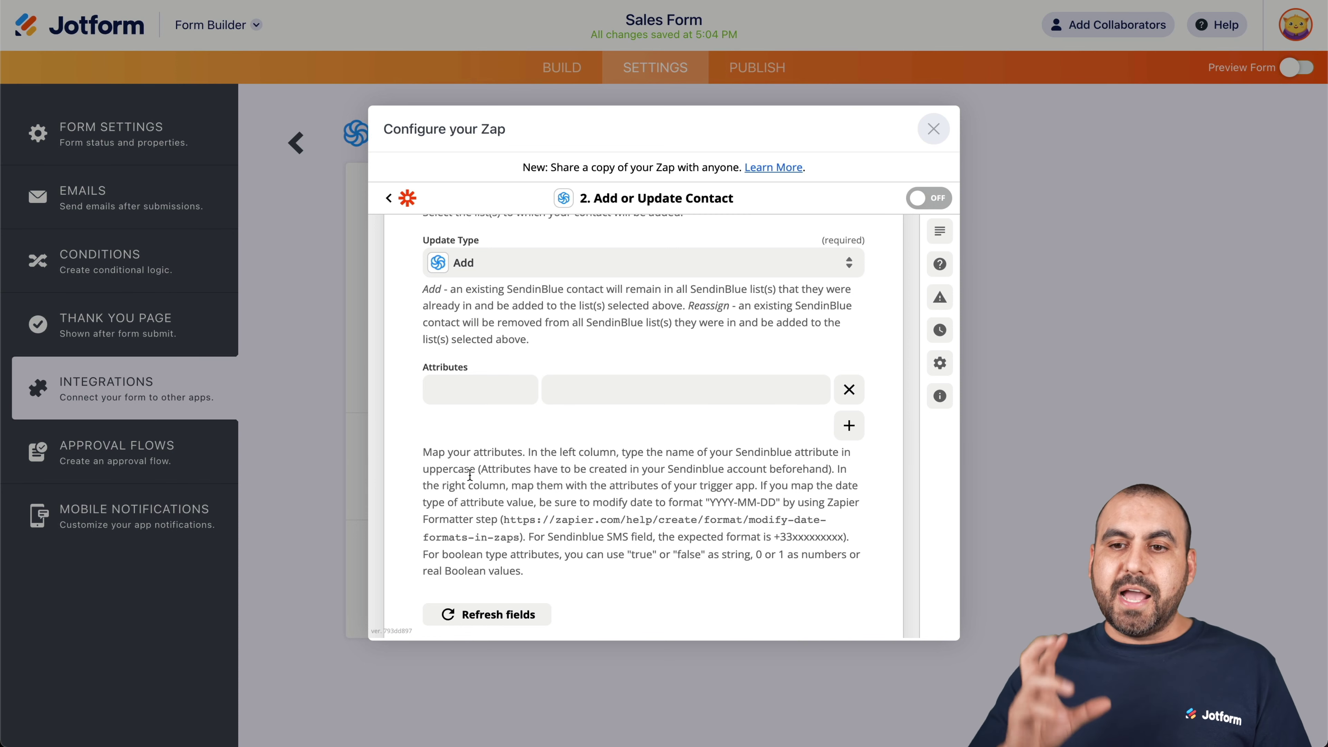
pyautogui.scroll(-3, 614, 528)
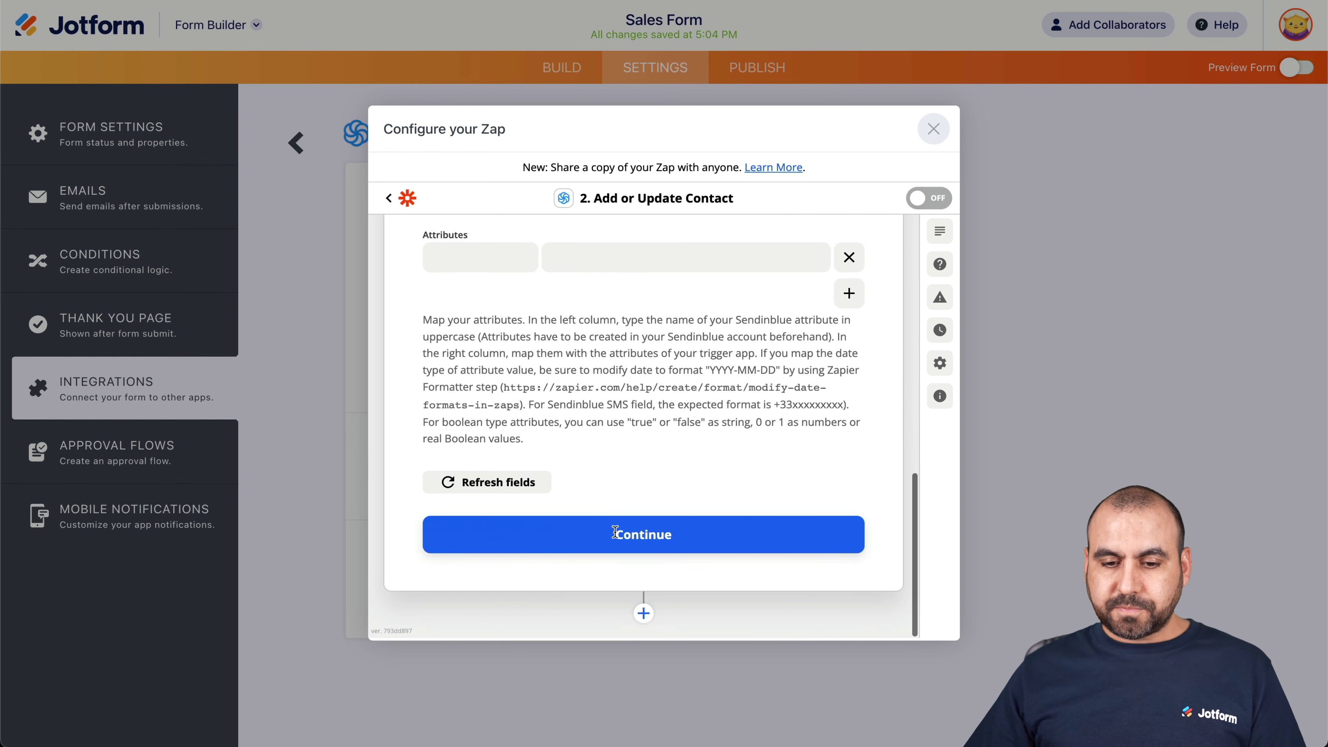
pyautogui.click(662, 533)
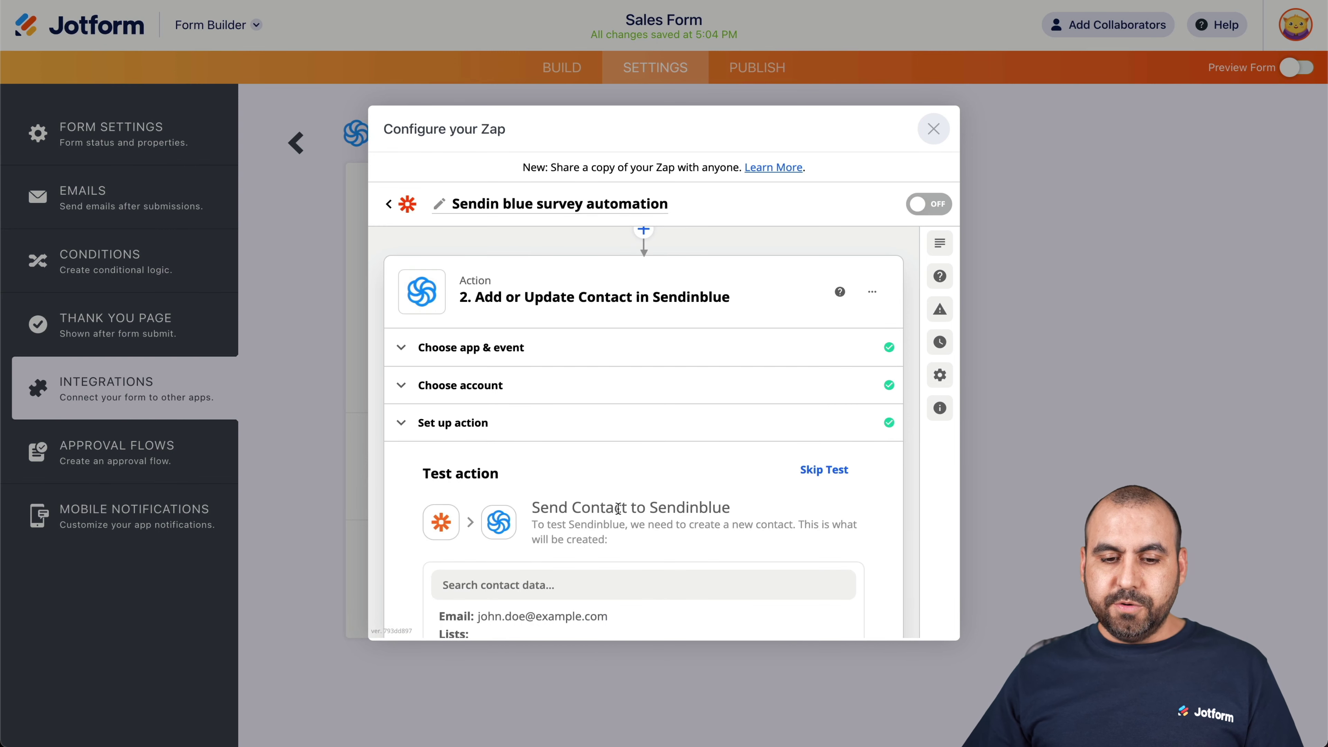
# Test the Zap's Sendinblue action, then switch to Sendinblue and check the JOTFORM list for the test contact
pyautogui.scroll(-5, 617, 507)
pyautogui.click(674, 483)
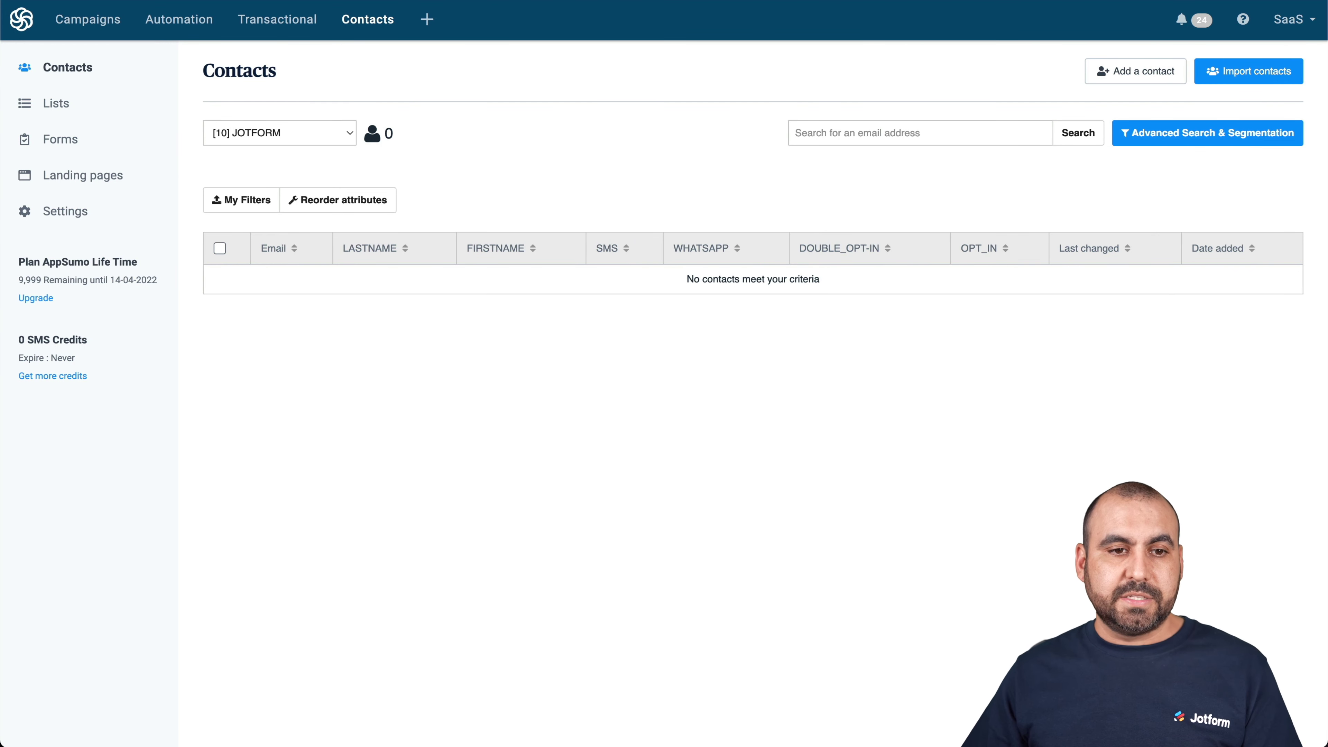
pyautogui.click(138, 55)
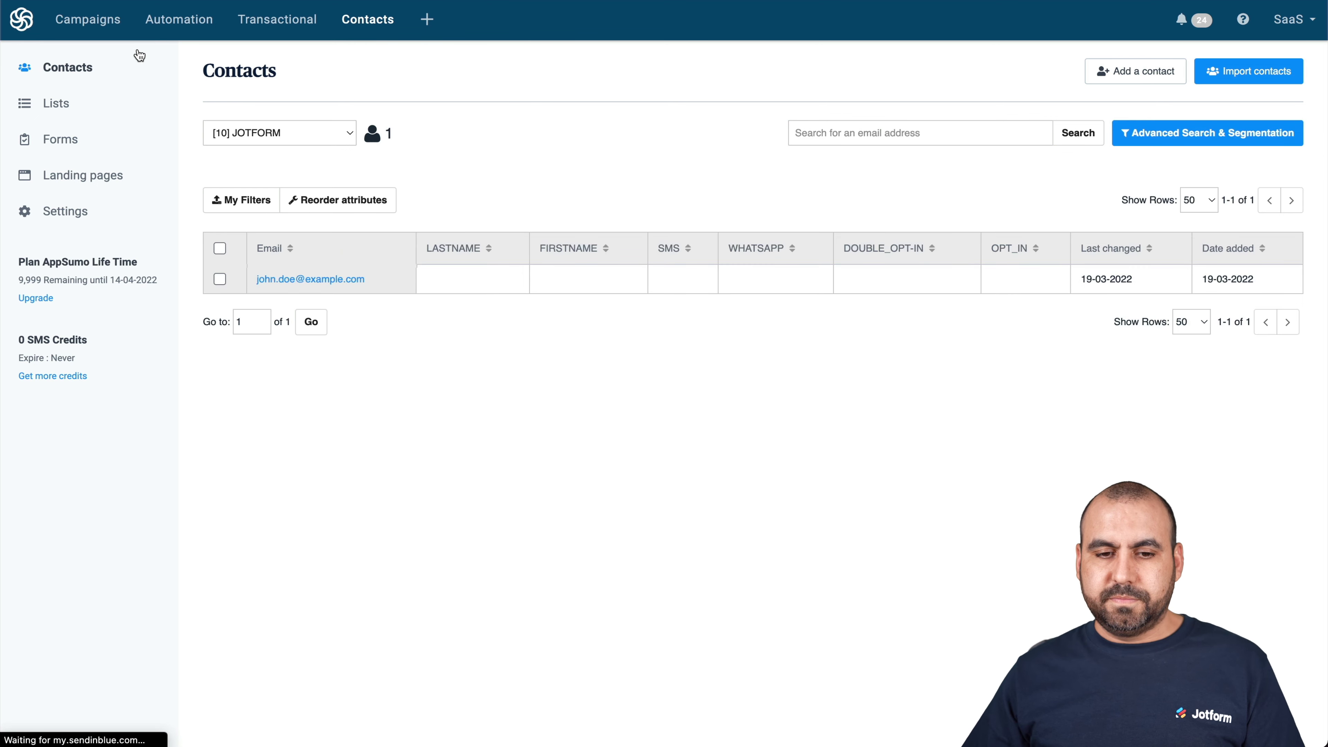
pyautogui.click(332, 286)
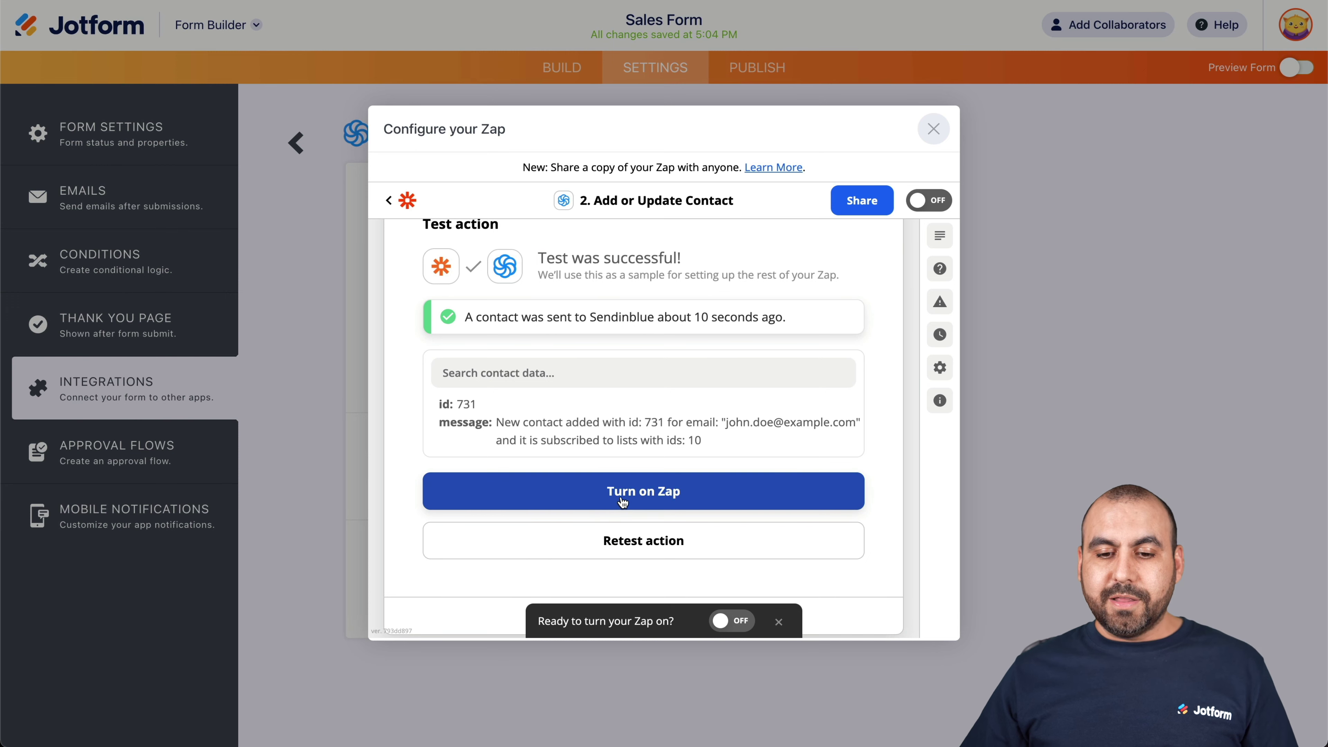
# Back in Jotform, turn on the Zap and close its configuration
pyautogui.click(643, 498)
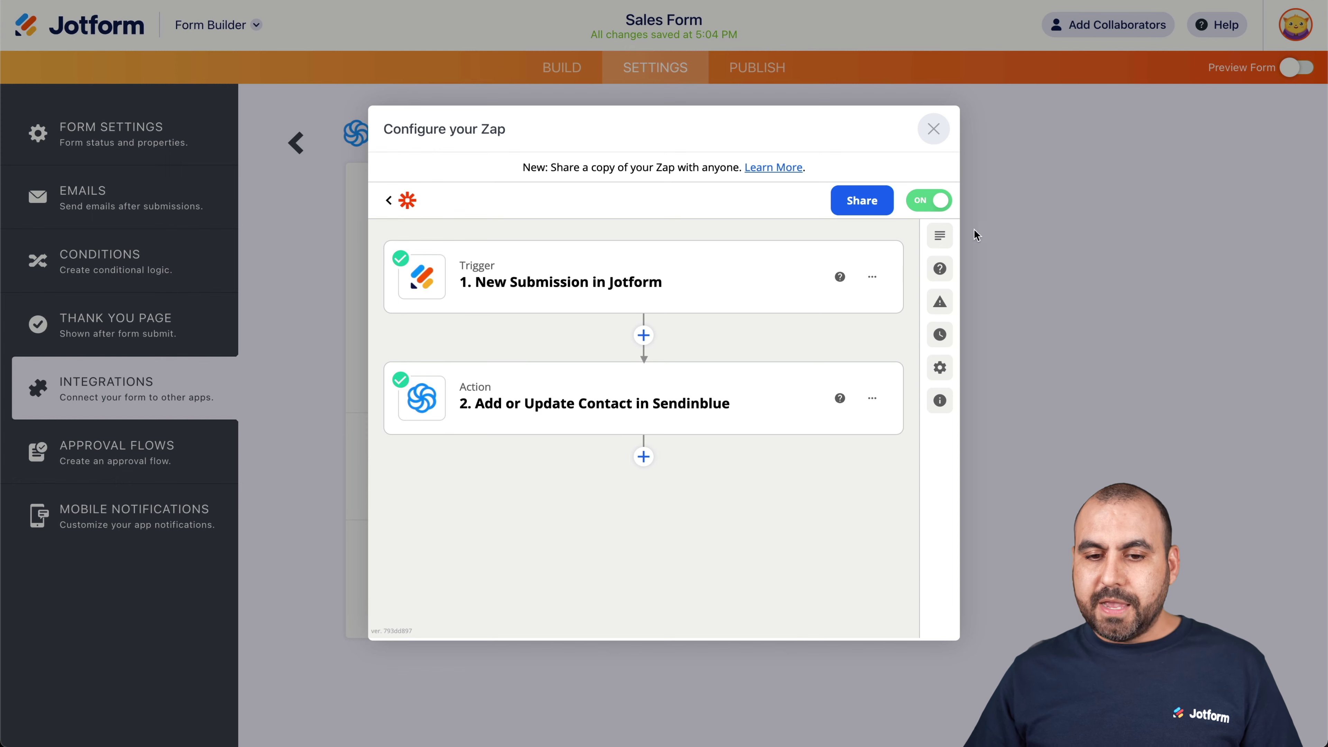
pyautogui.click(933, 136)
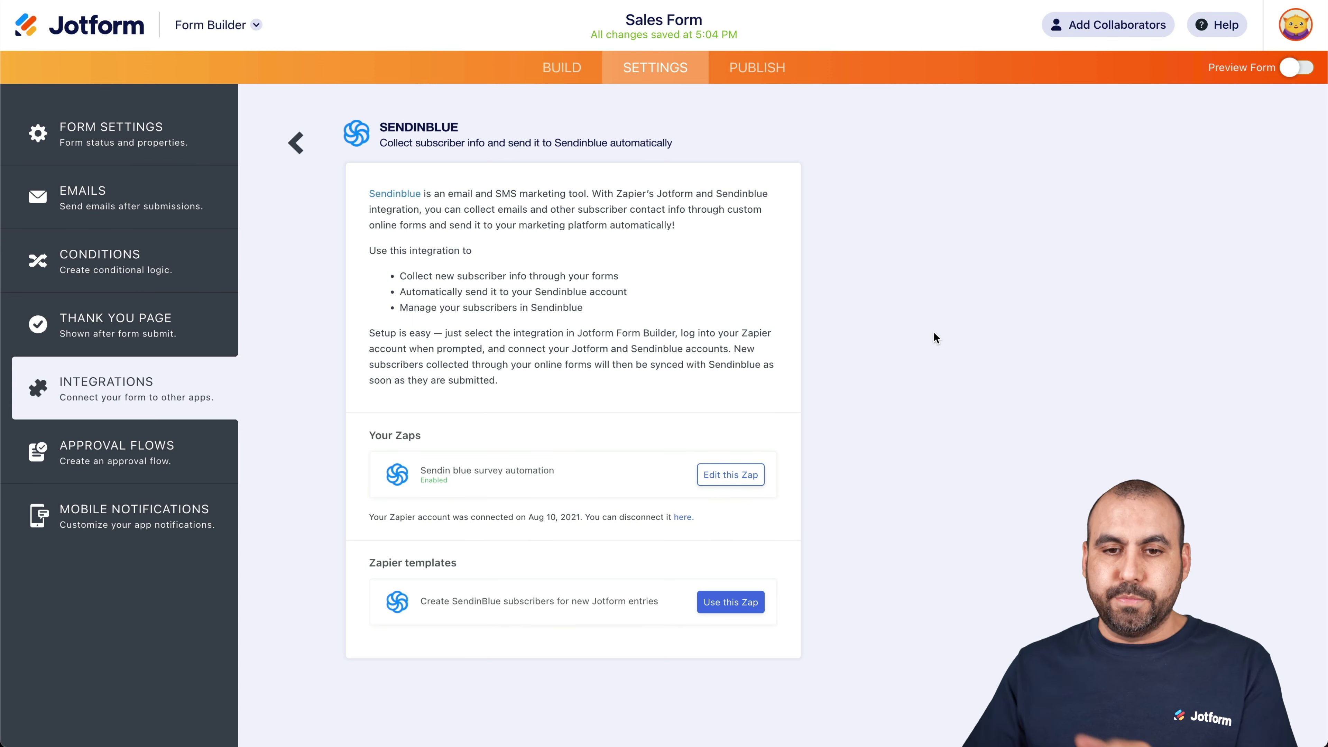
# Create a new form from the Employee Satisfaction Survey template in the Survey Templates category
pyautogui.click(107, 33)
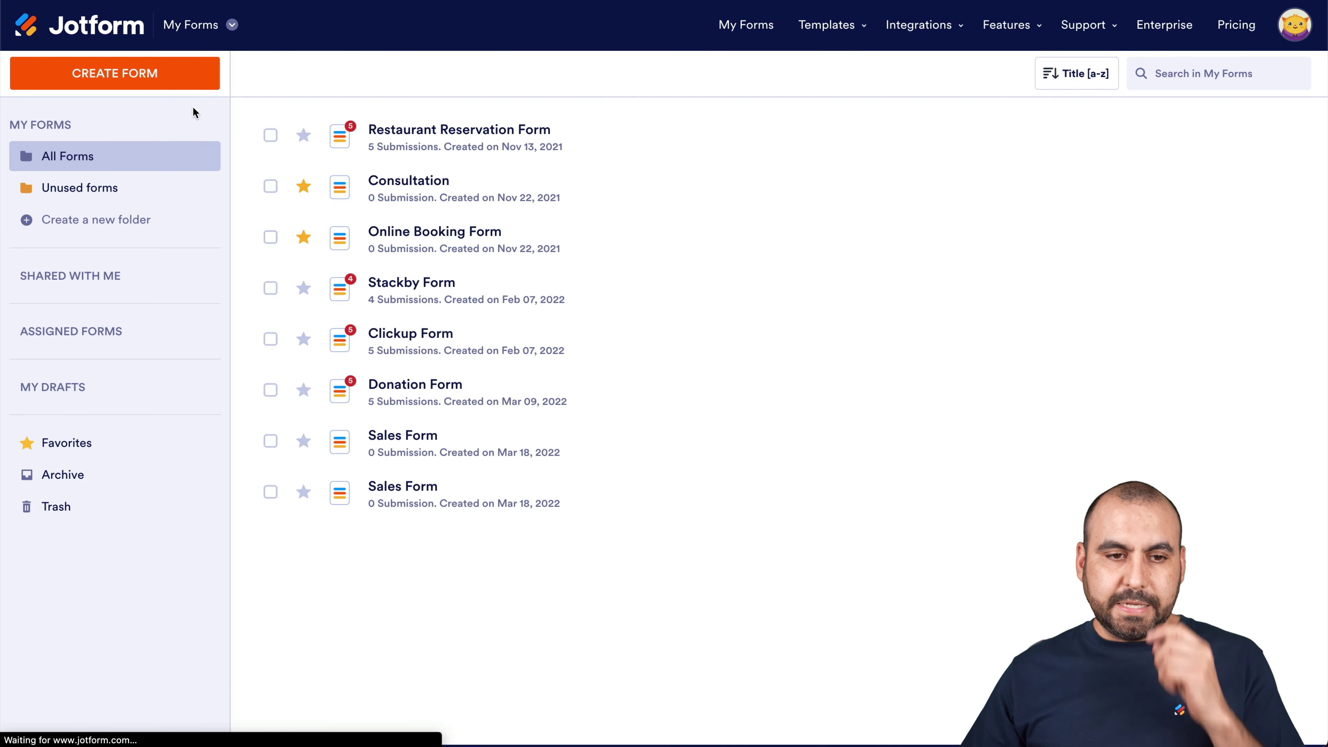
pyautogui.click(163, 82)
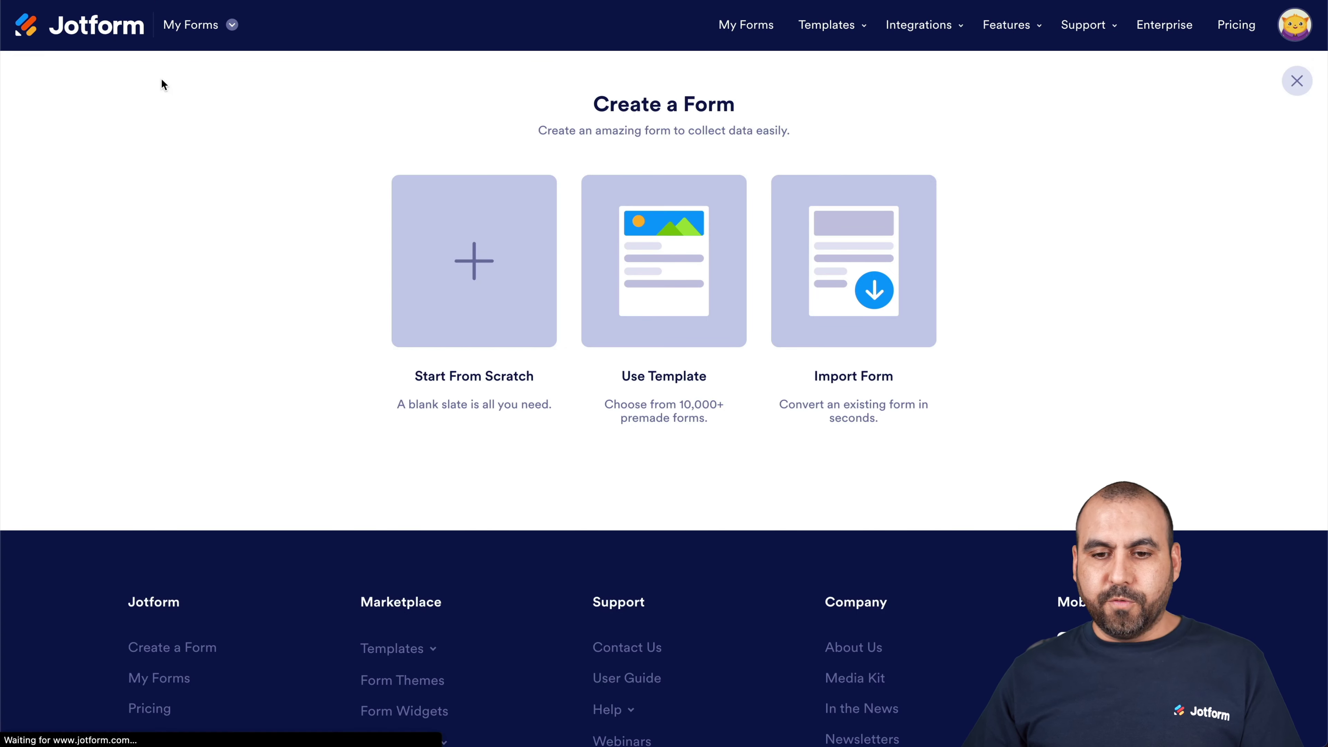
pyautogui.click(684, 284)
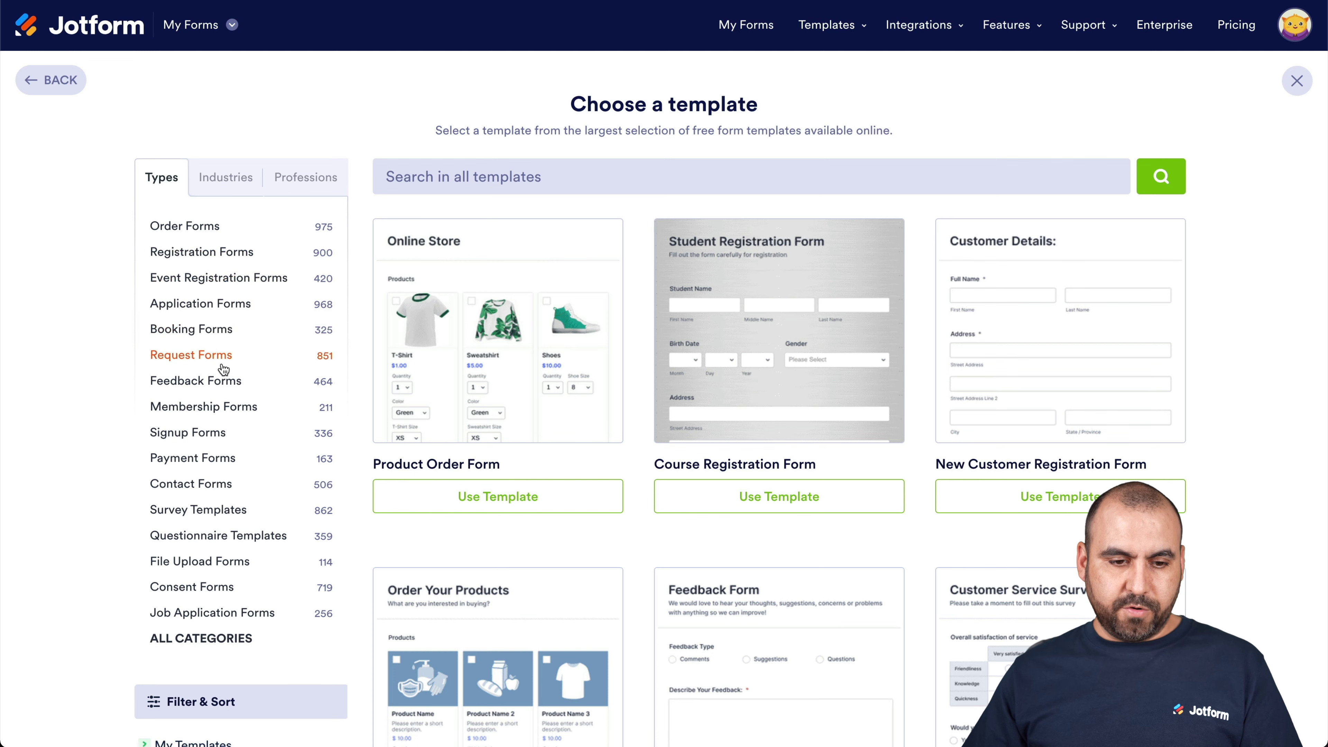
pyautogui.click(214, 511)
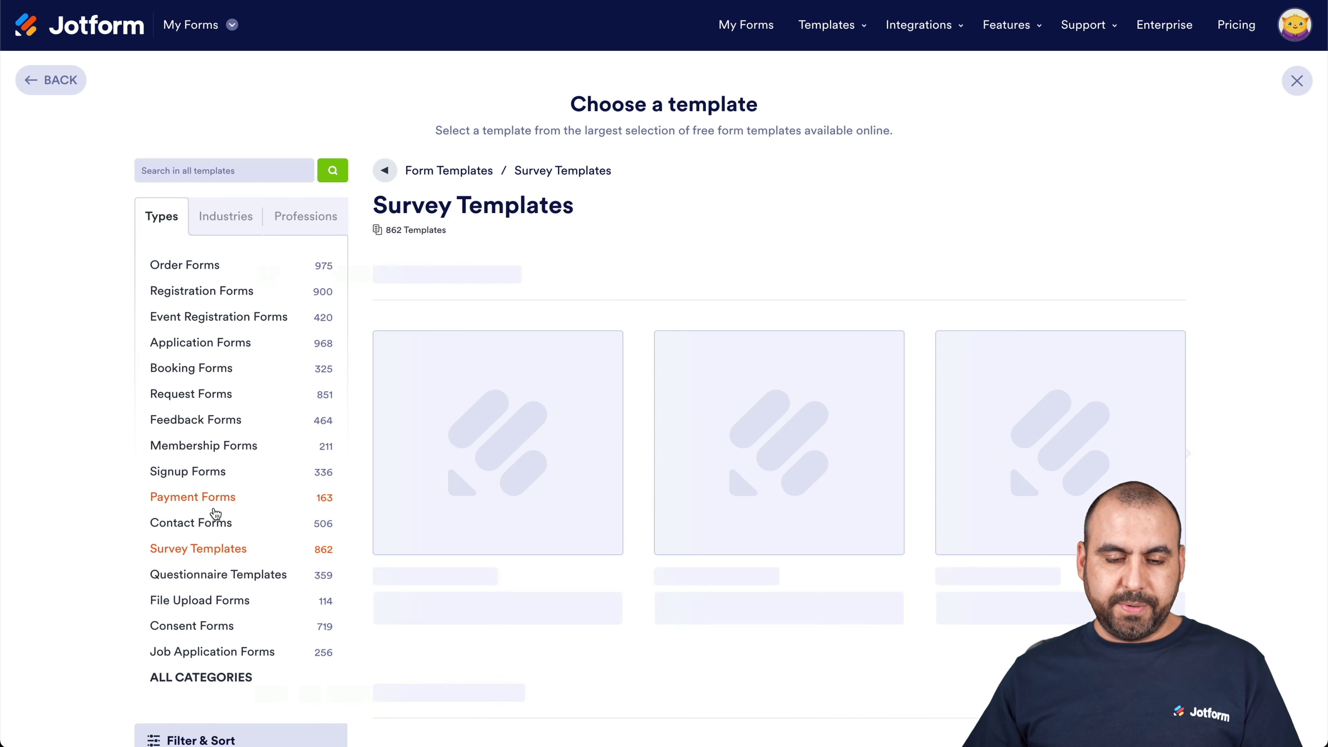
pyautogui.moveTo(475, 439)
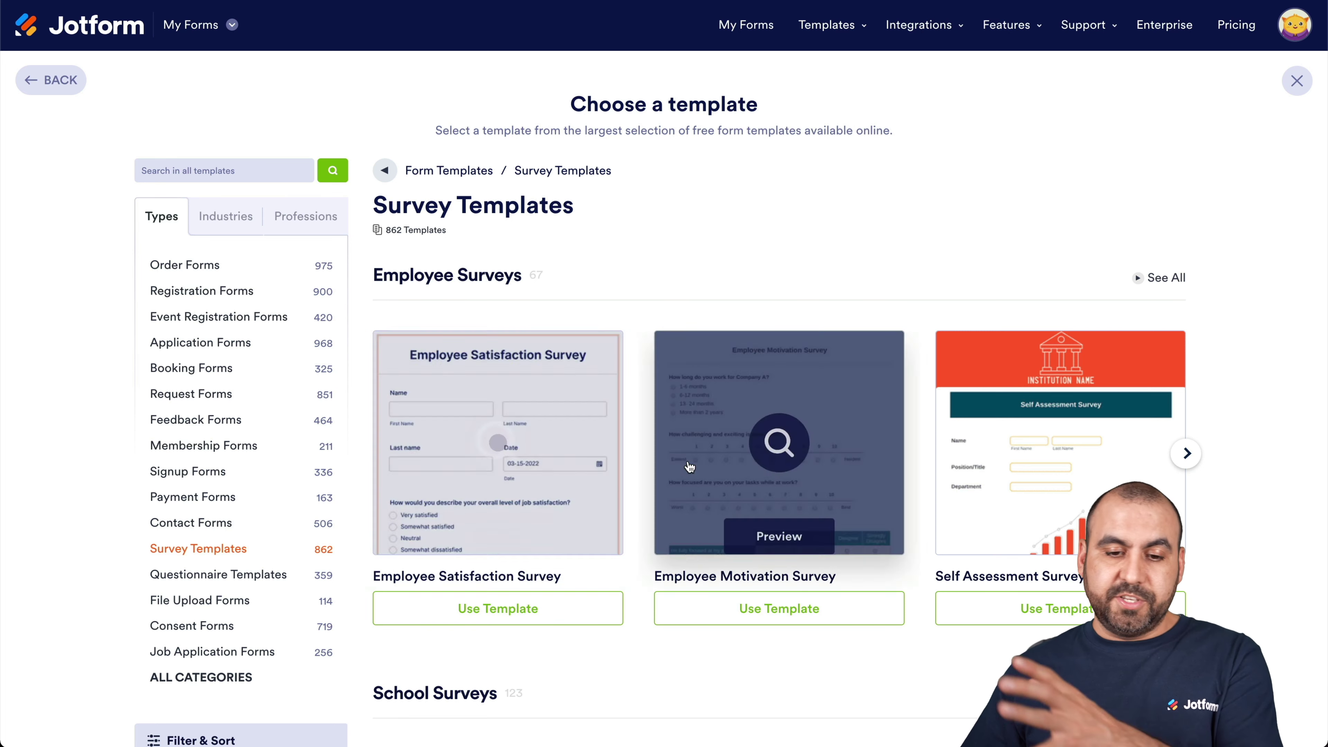
pyautogui.moveTo(752, 466)
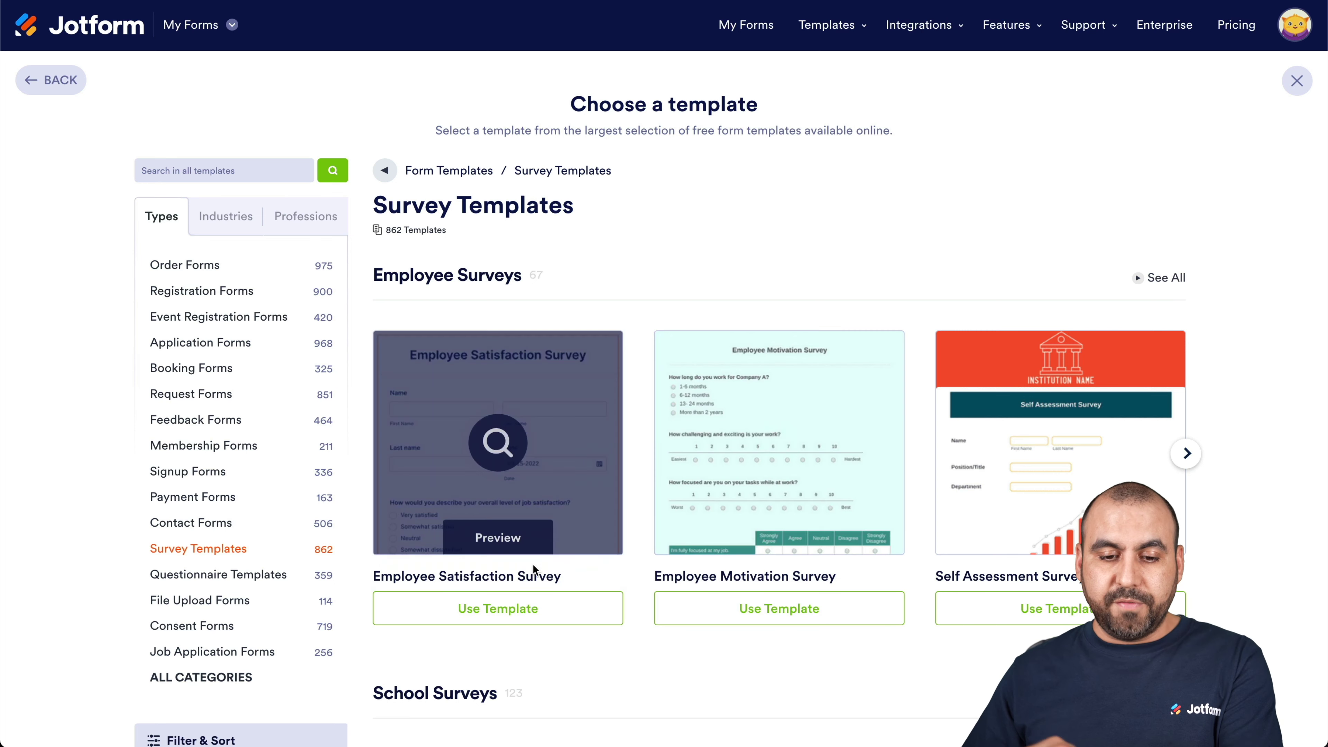
pyautogui.click(528, 622)
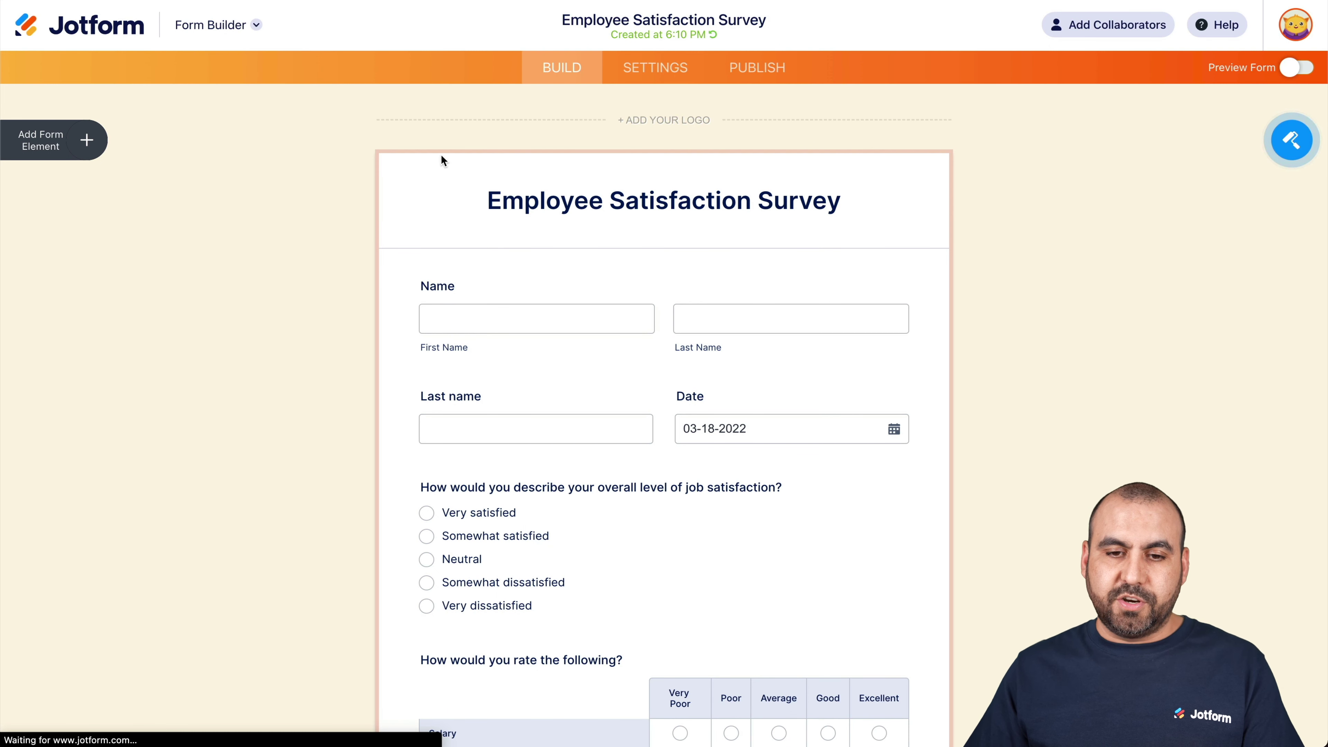
# Change the form heading to Purchase Satisfaction Survey and look through the template's questions
pyautogui.doubleClick(520, 197)
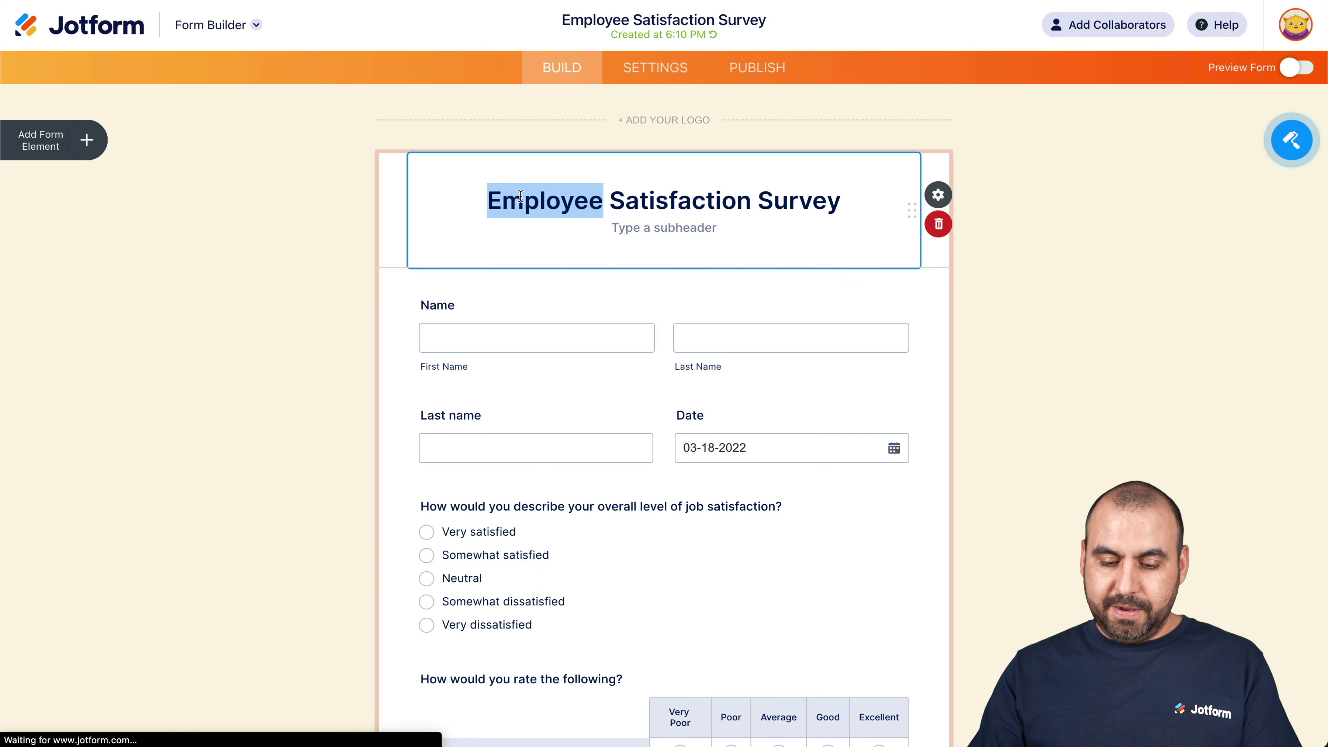
pyautogui.write('Prodyc')
pyautogui.press('BackSpace')
pyautogui.press('BackSpace')
pyautogui.press('BackSpace')
pyautogui.press('BackSpace')
pyautogui.press('BackSpace')
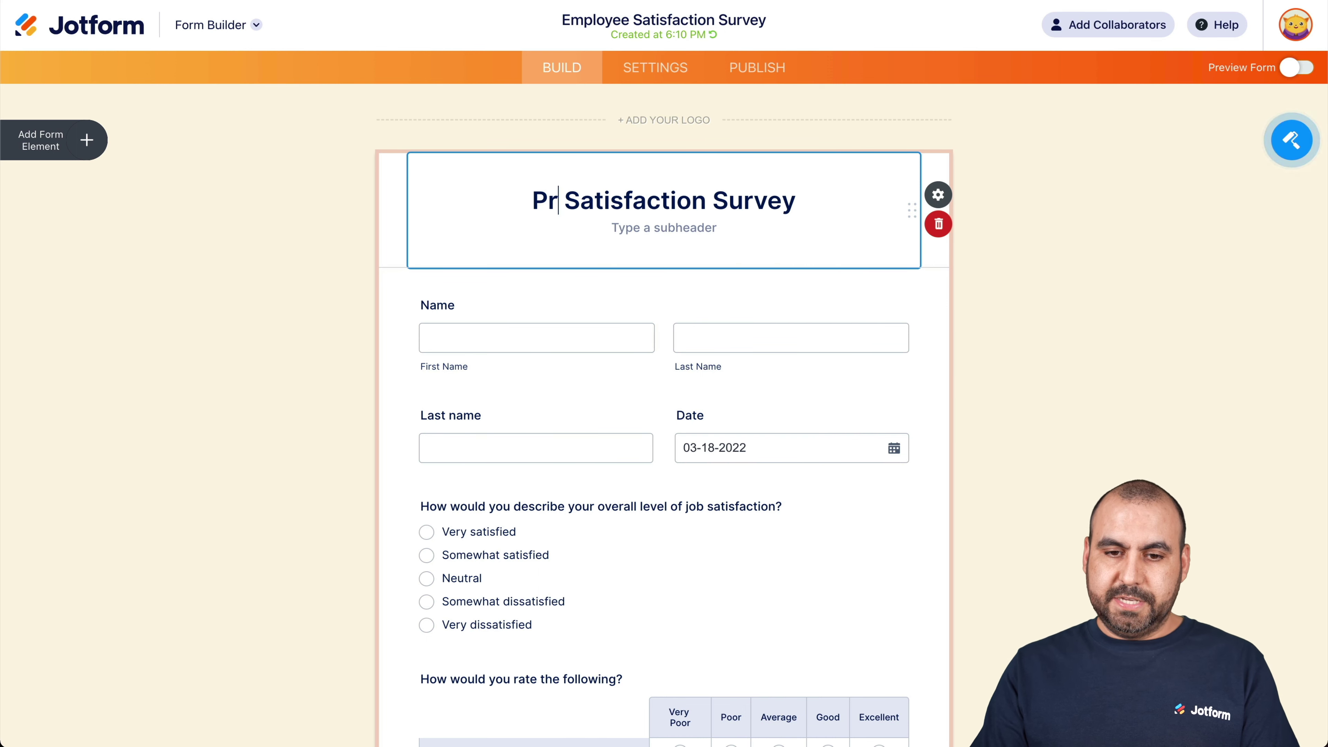
pyautogui.write('urchs')
pyautogui.press('BackSpace')
pyautogui.write('ase')
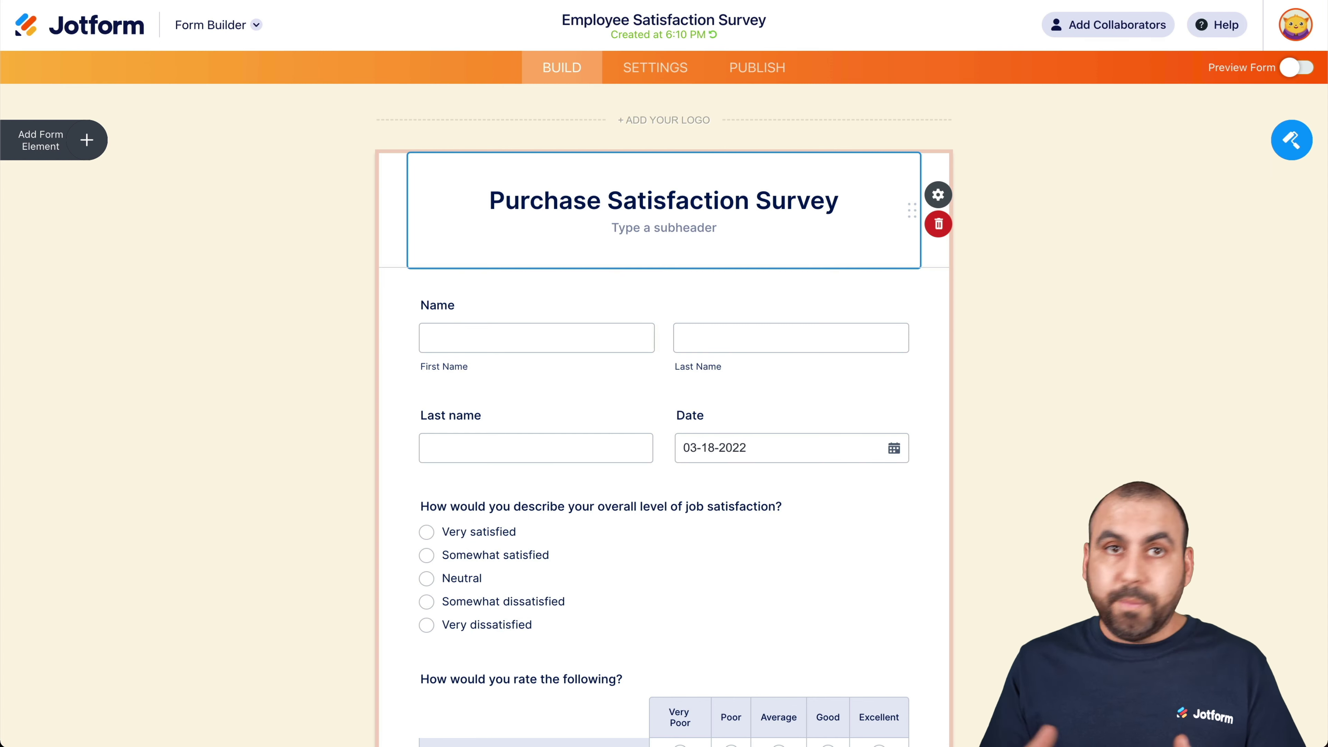
pyautogui.scroll(-20, 599, 344)
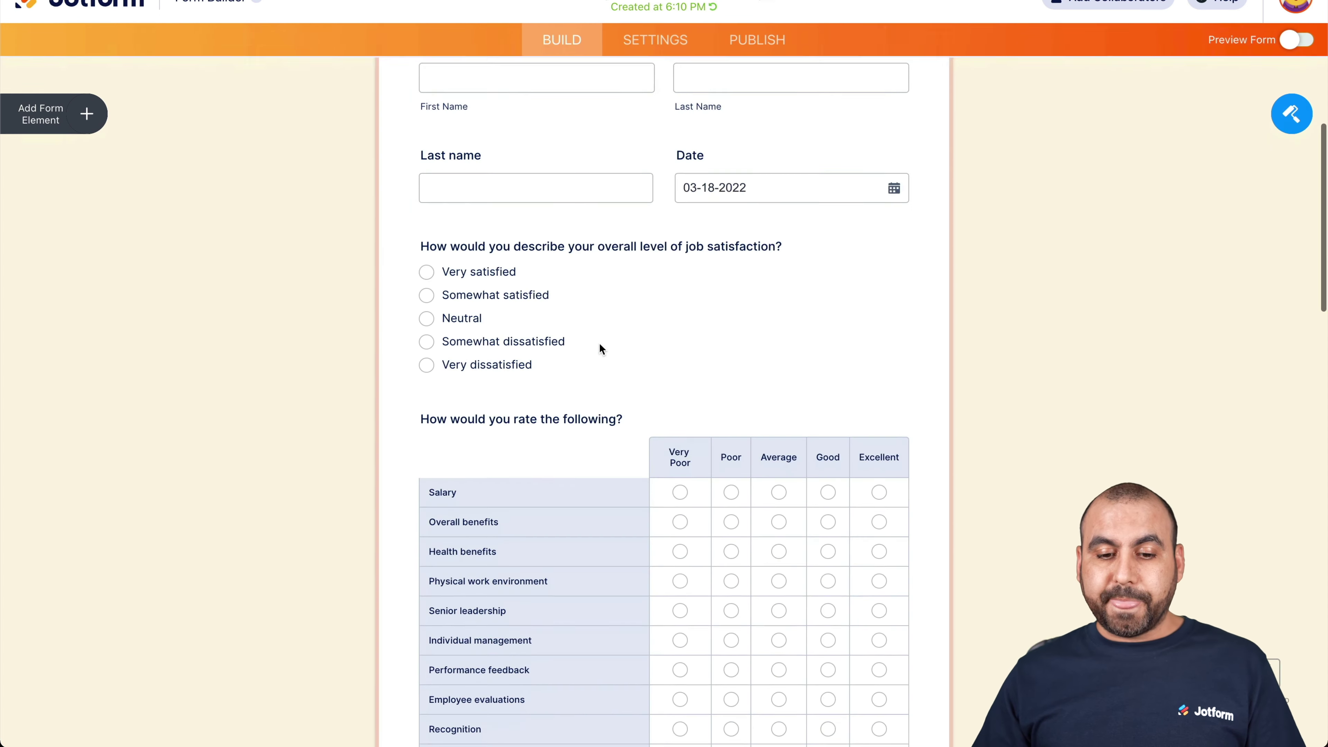
pyautogui.scroll(-10, 600, 349)
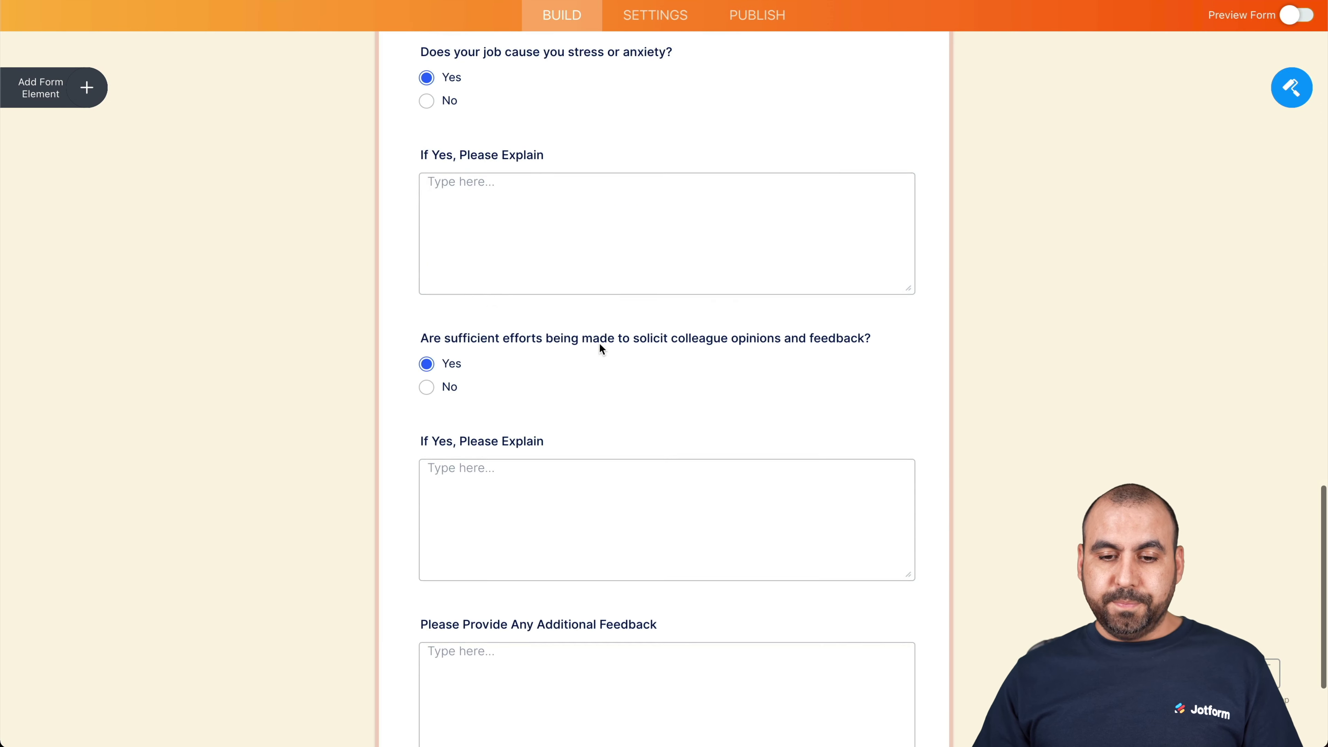
pyautogui.scroll(20, 600, 349)
pyautogui.scroll(2, 600, 349)
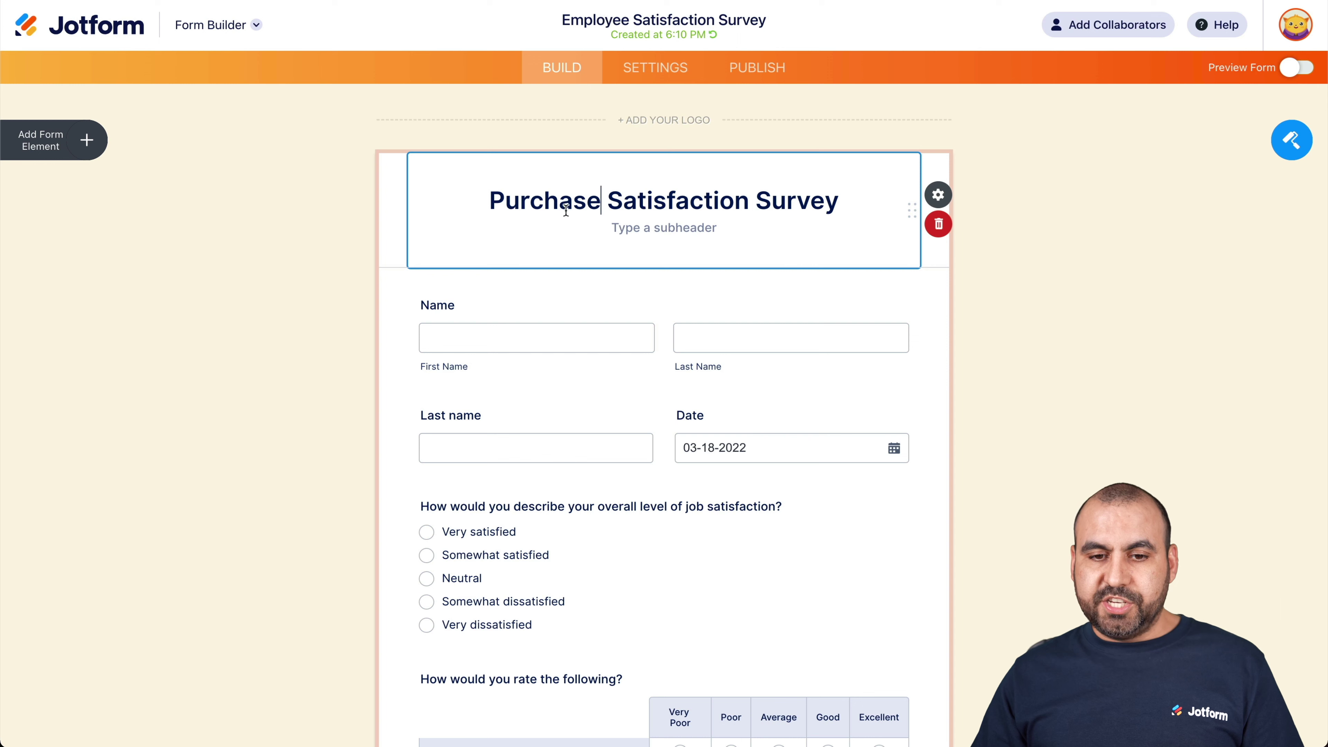
pyautogui.click(273, 253)
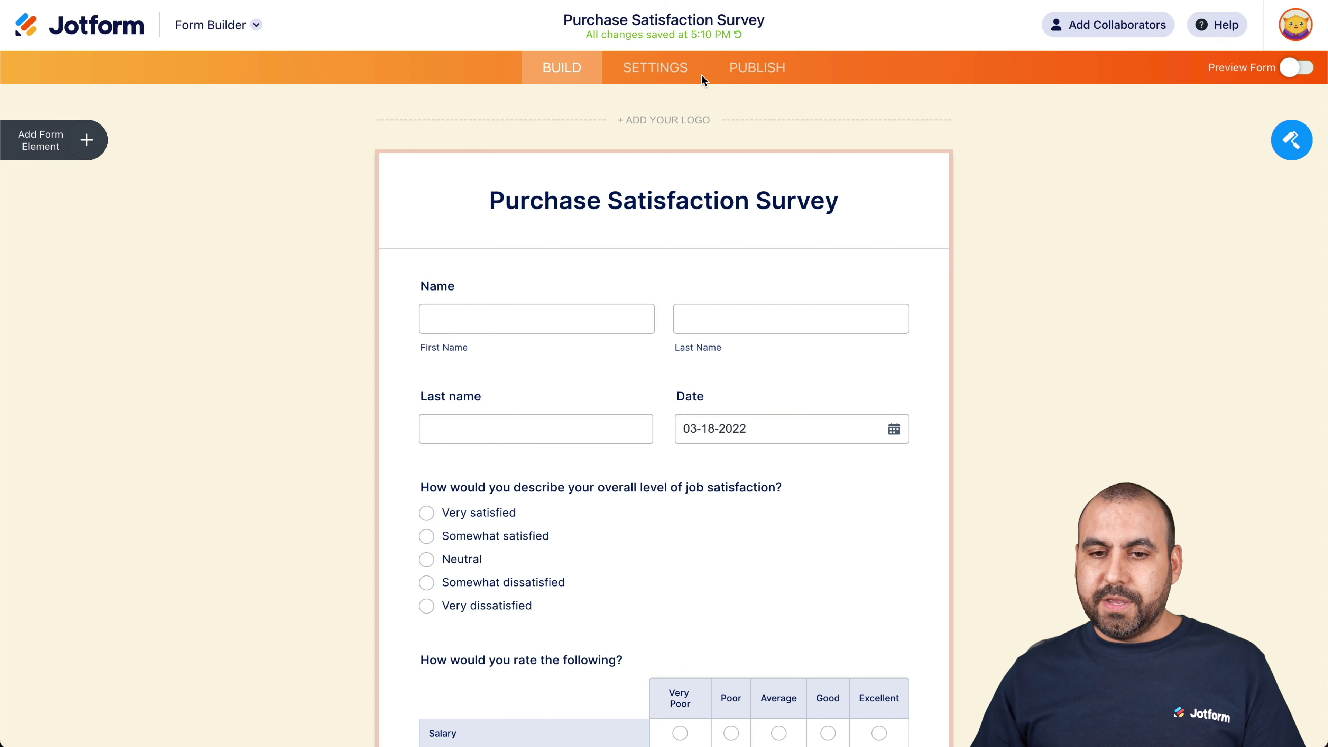
# Open the survey's publishing options and select its direct share link
pyautogui.click(750, 68)
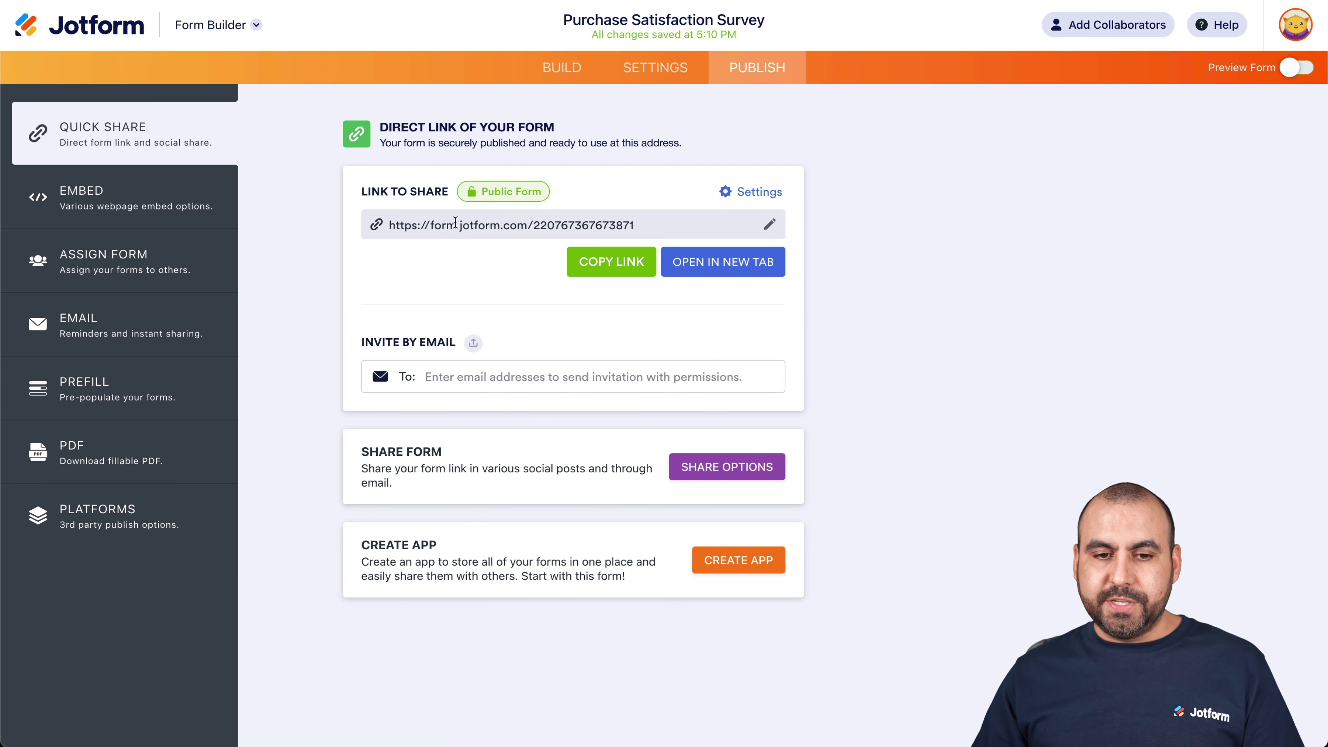
pyautogui.click(576, 224)
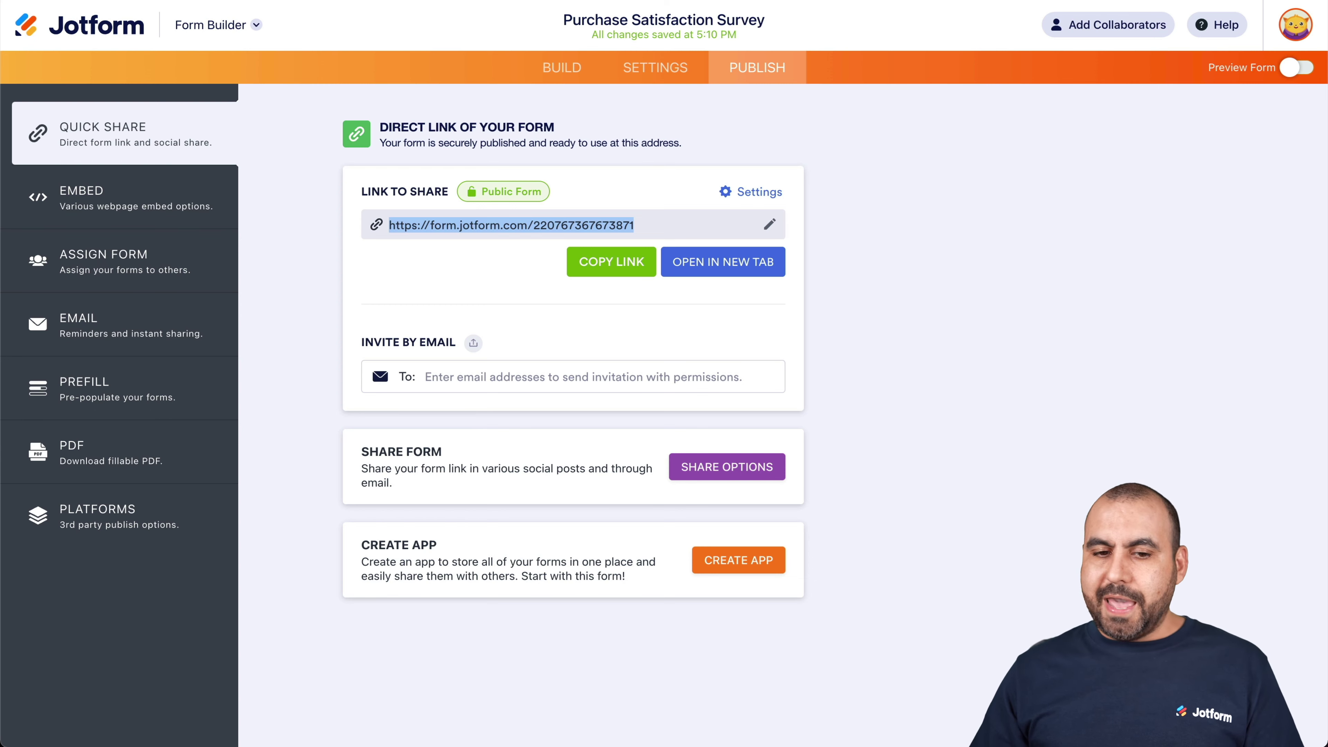
# Switch to Sendinblue, look over the automation workflow templates and start a custom workflow instead
pyautogui.click(1142, 1)
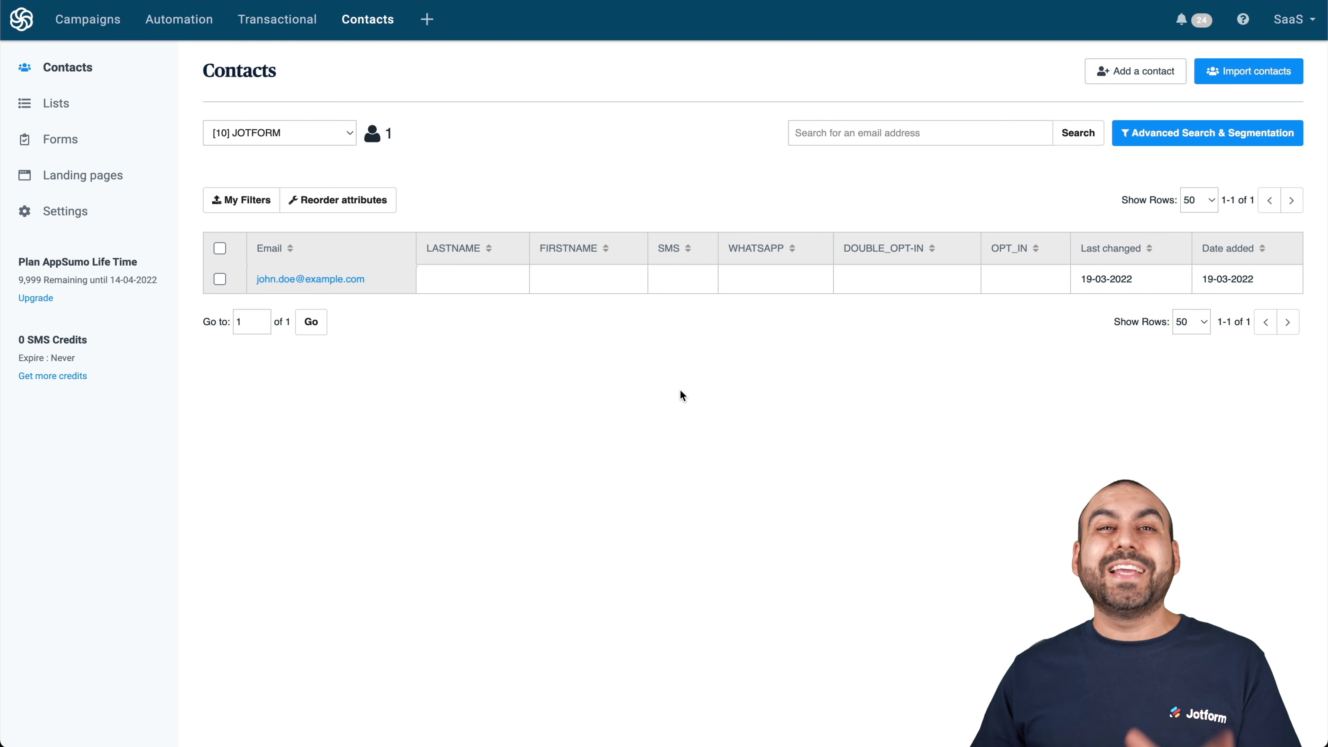
pyautogui.click(169, 23)
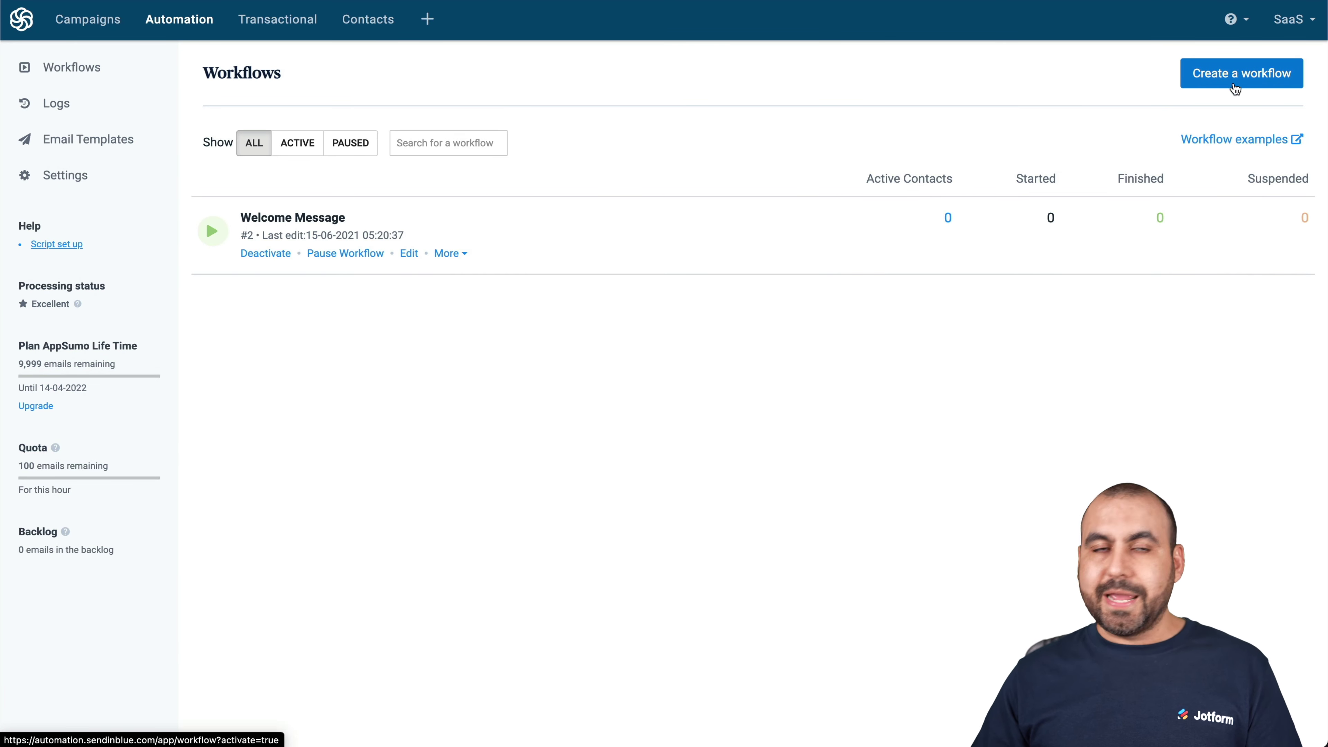
pyautogui.click(1241, 84)
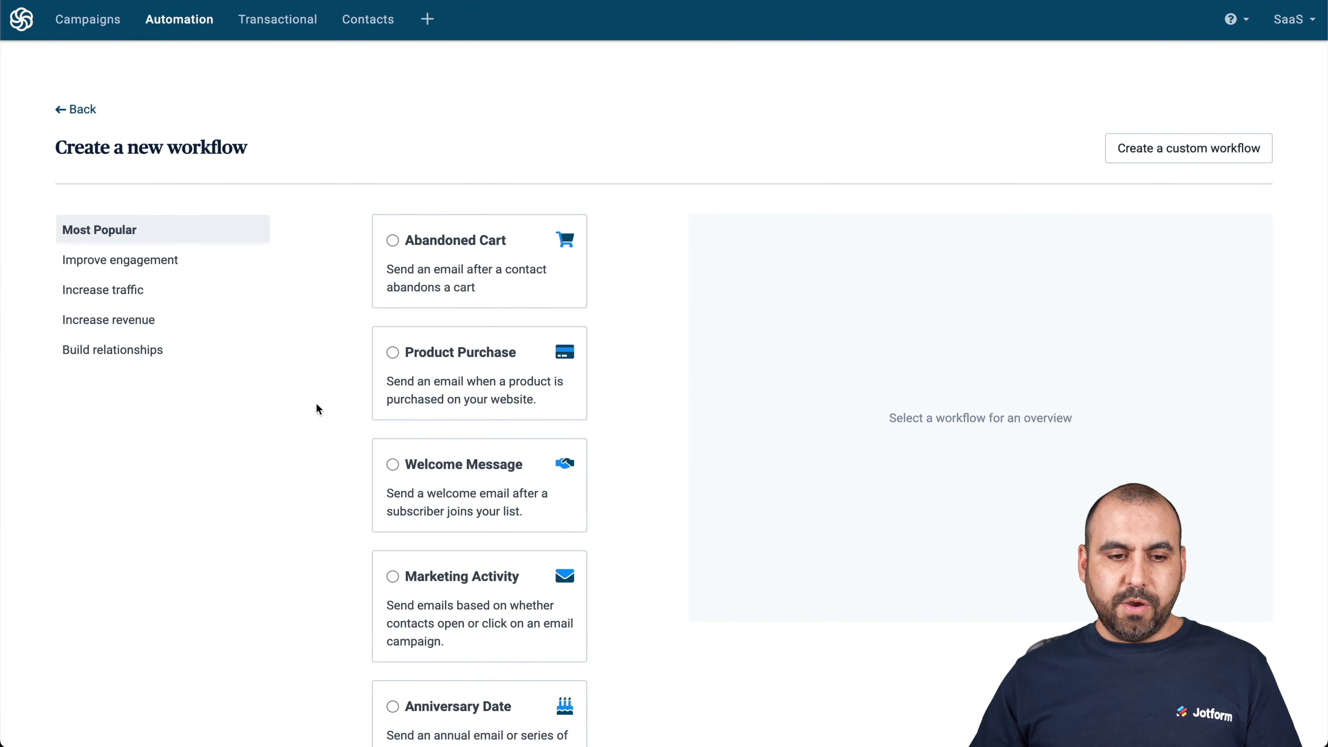
pyautogui.scroll(-2, 323, 519)
pyautogui.scroll(2, 439, 569)
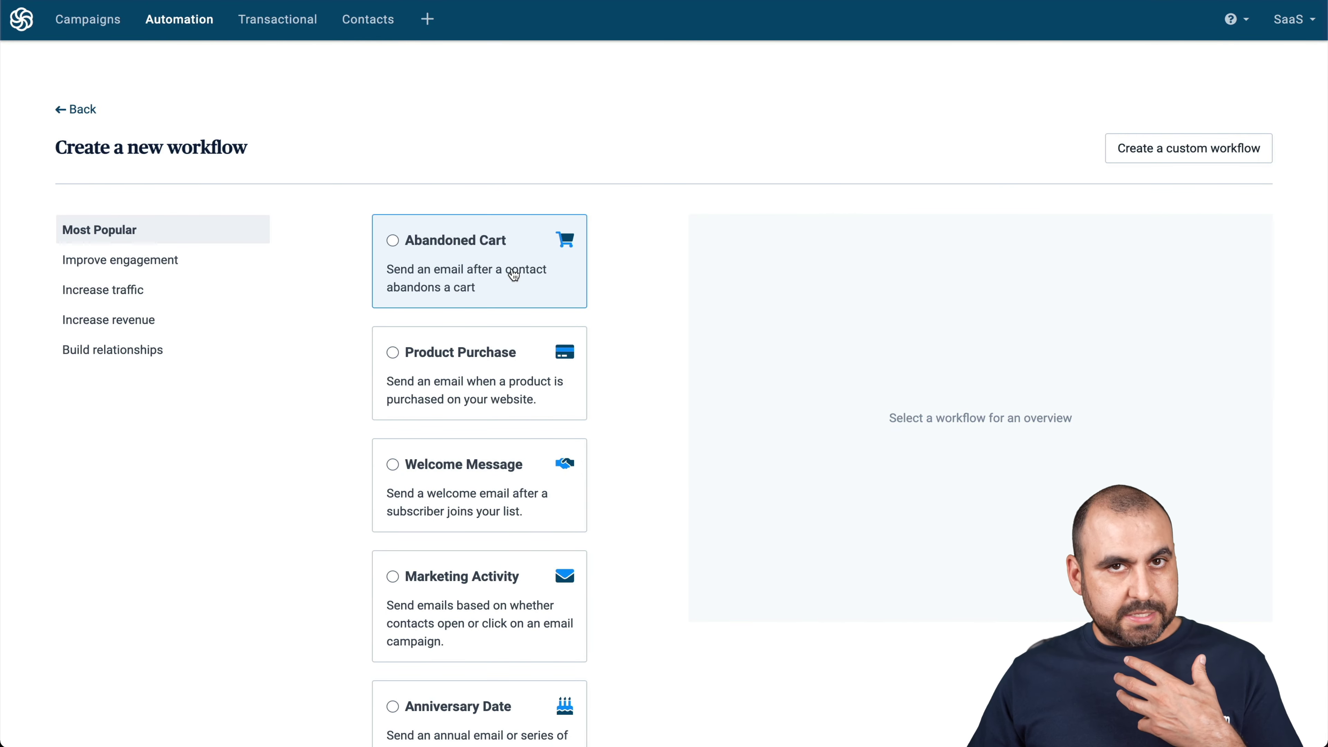
pyautogui.click(1163, 144)
# Name the new workflow Jotform survey followup
pyautogui.click(584, 289)
pyautogui.write('Jotfr')
pyautogui.press('BackSpace')
pyautogui.write('orm survey d')
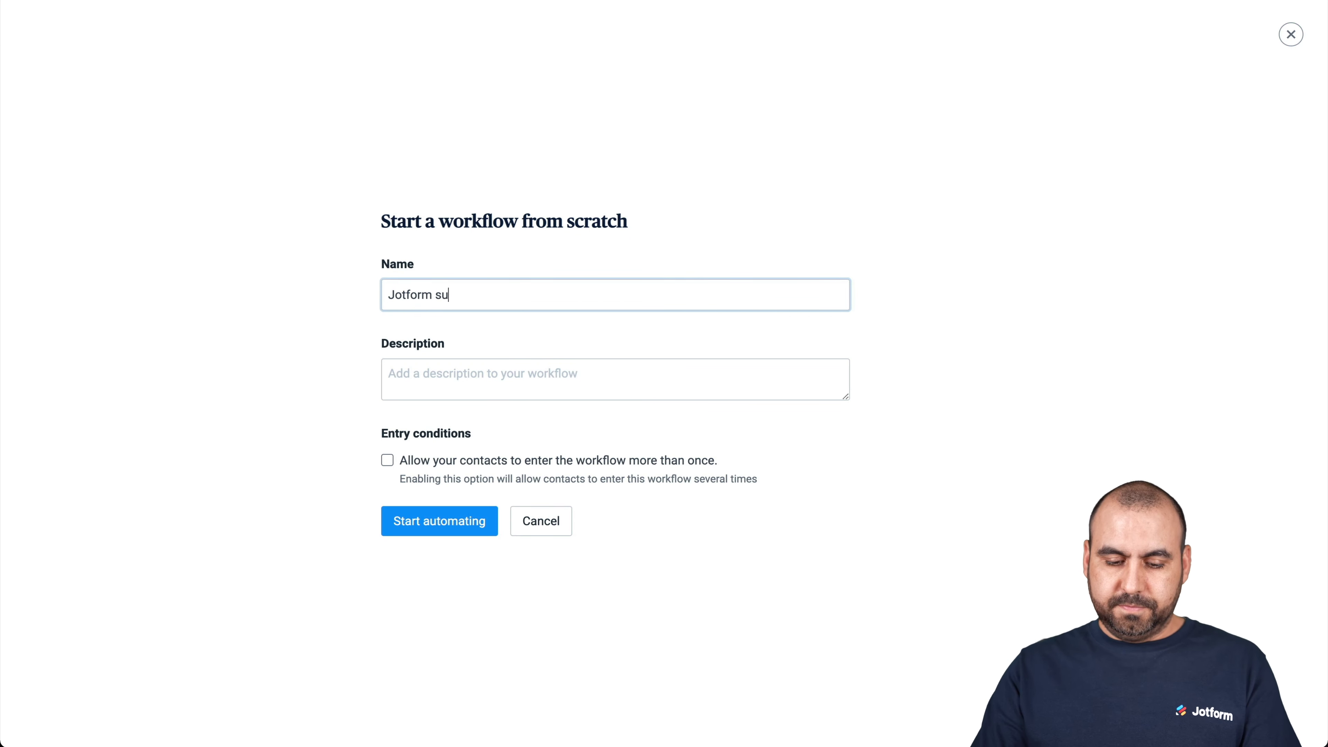
pyautogui.press('BackSpace')
pyautogui.press('BackSpace')
pyautogui.write('d')
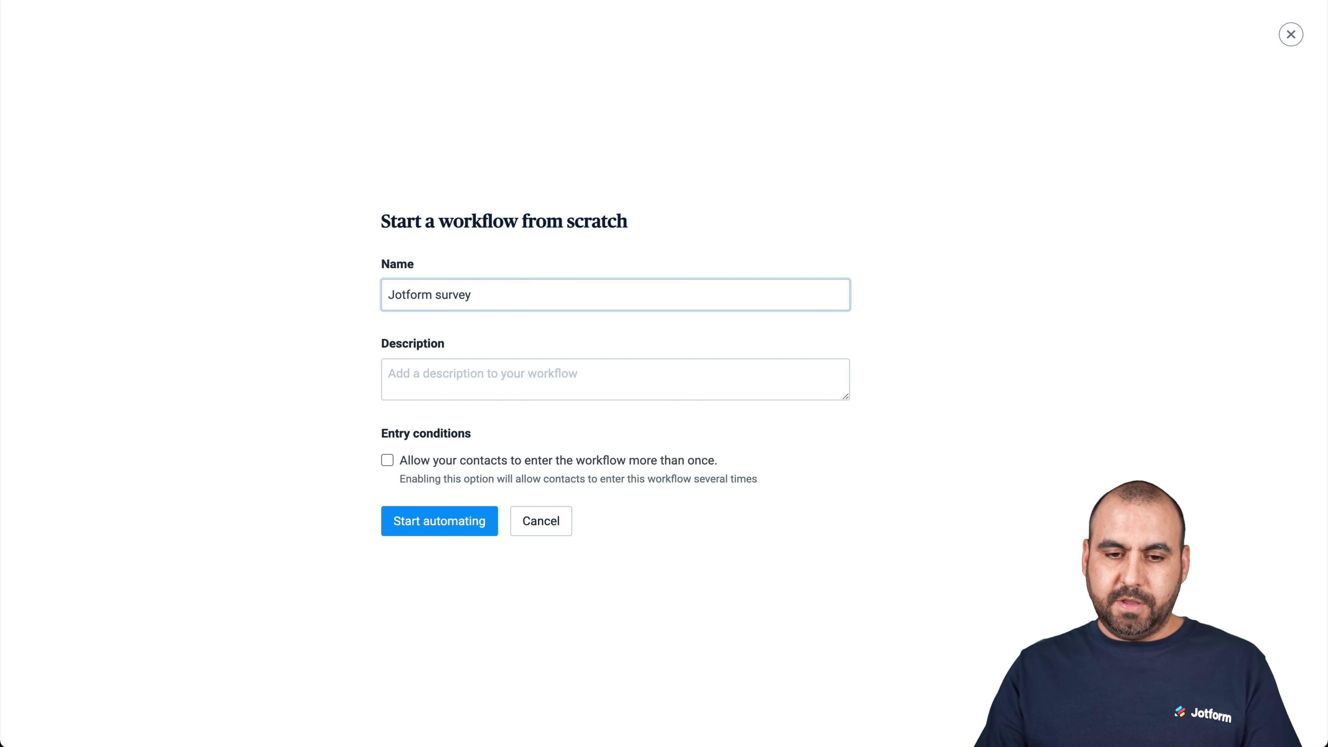
pyautogui.press('BackSpace')
pyautogui.press('BackSpace')
pyautogui.write('followup')
# Describe the workflow as Jotform trigger, allow contacts to enter it more than once, and create it
pyautogui.click(572, 370)
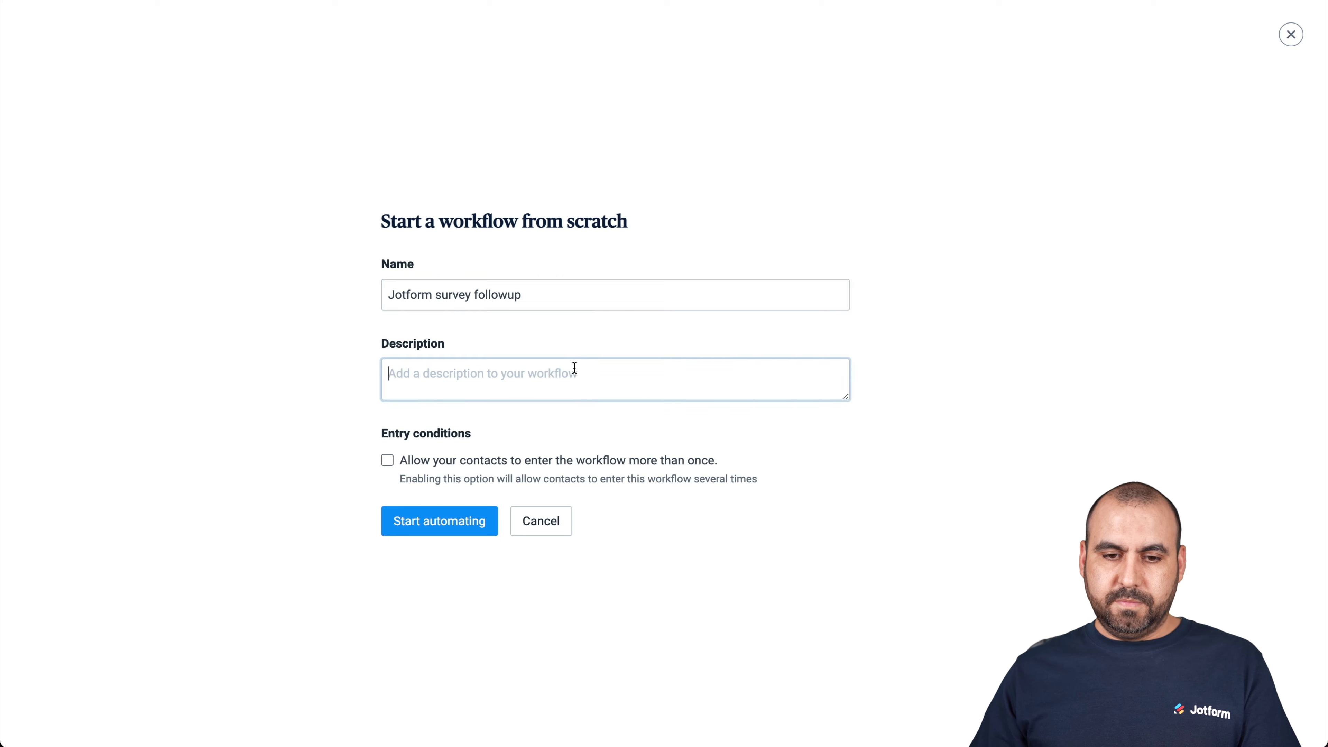
pyautogui.write('Jotform trigger')
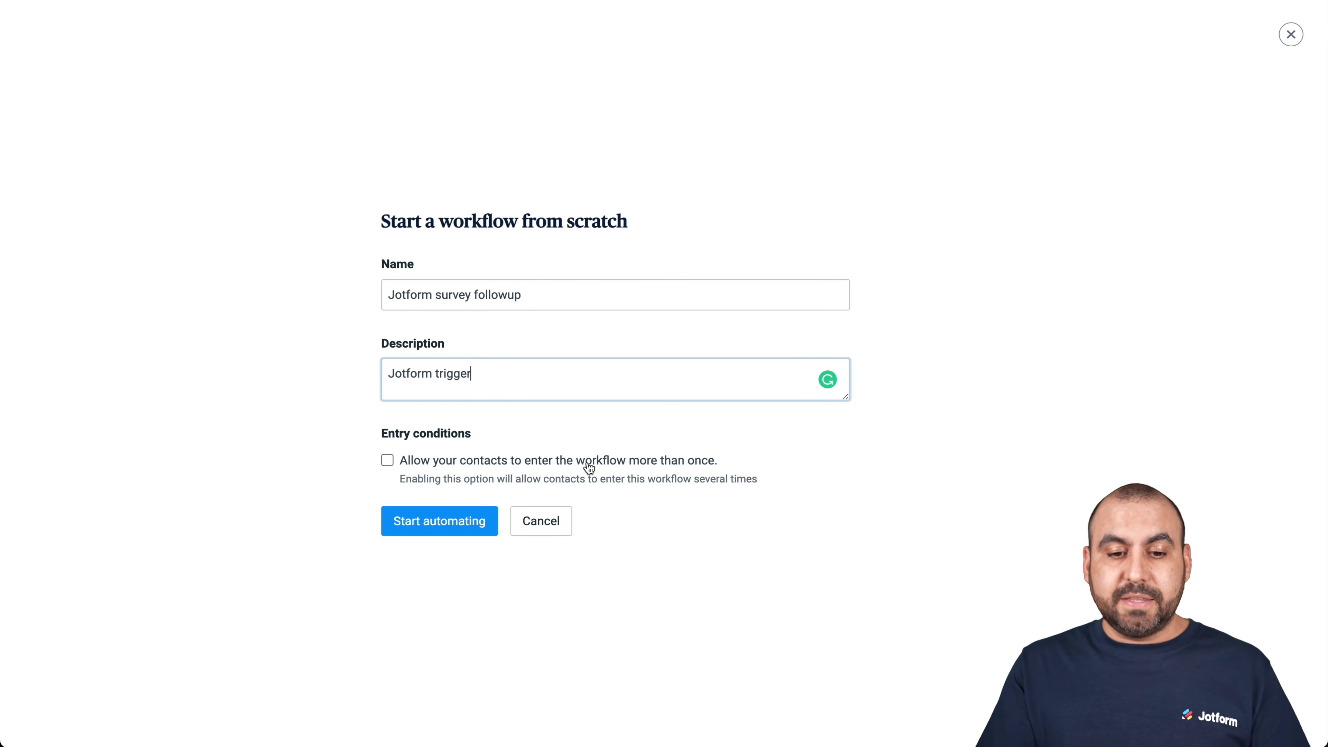
pyautogui.click(572, 463)
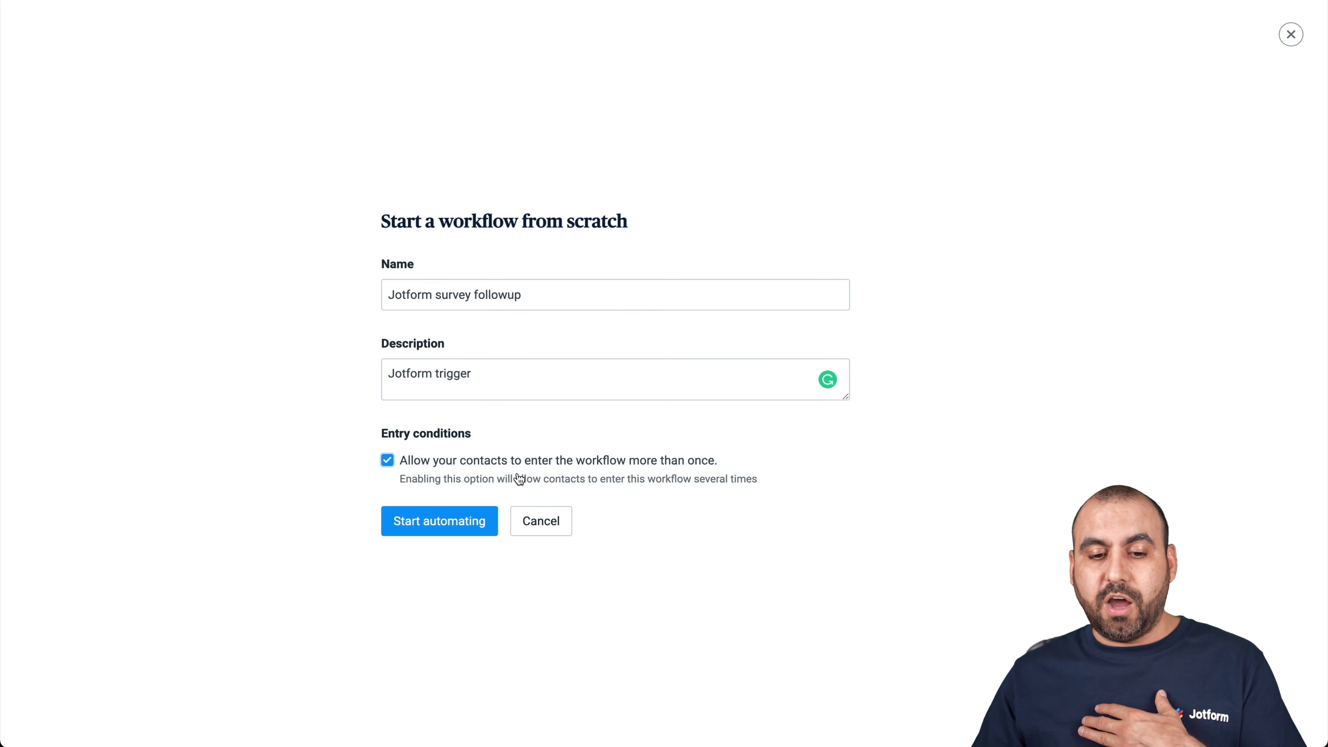
pyautogui.click(458, 518)
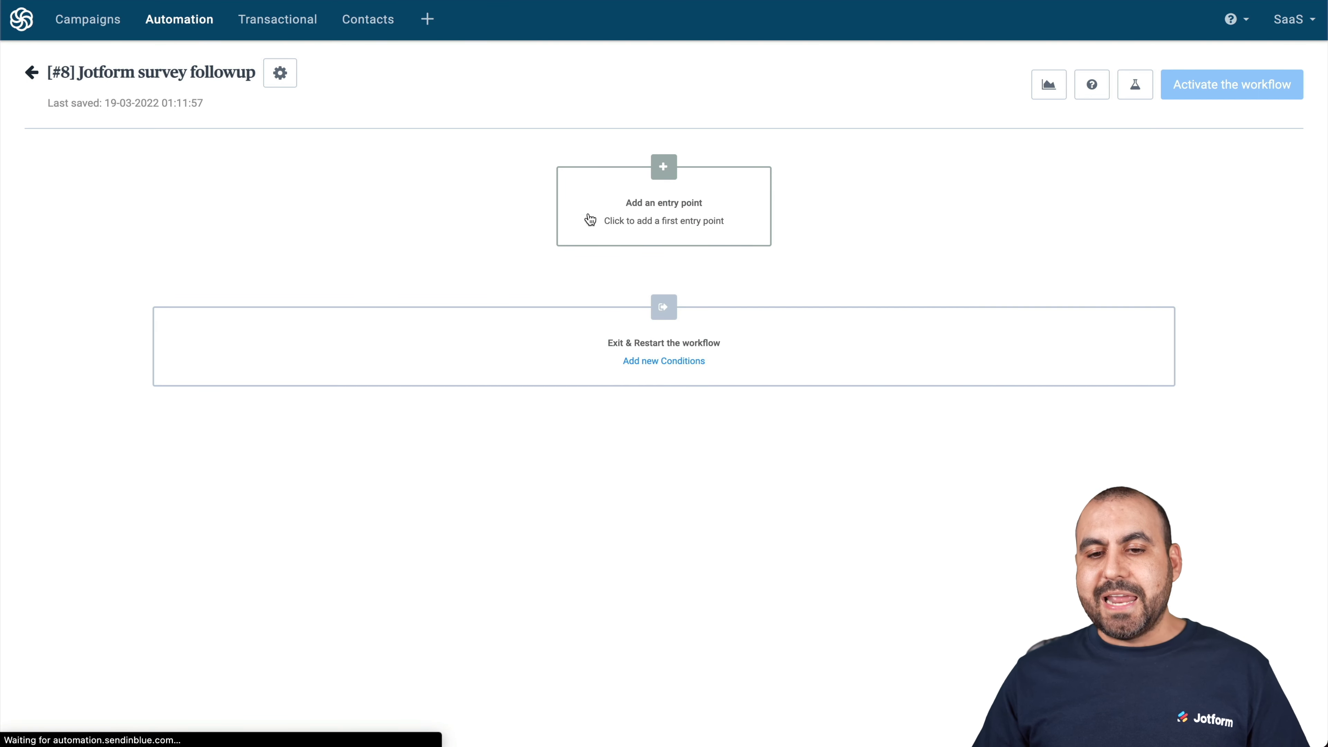
# Add a workflow entry point that starts when a contact is added to the JOTFORM list
pyautogui.click(669, 186)
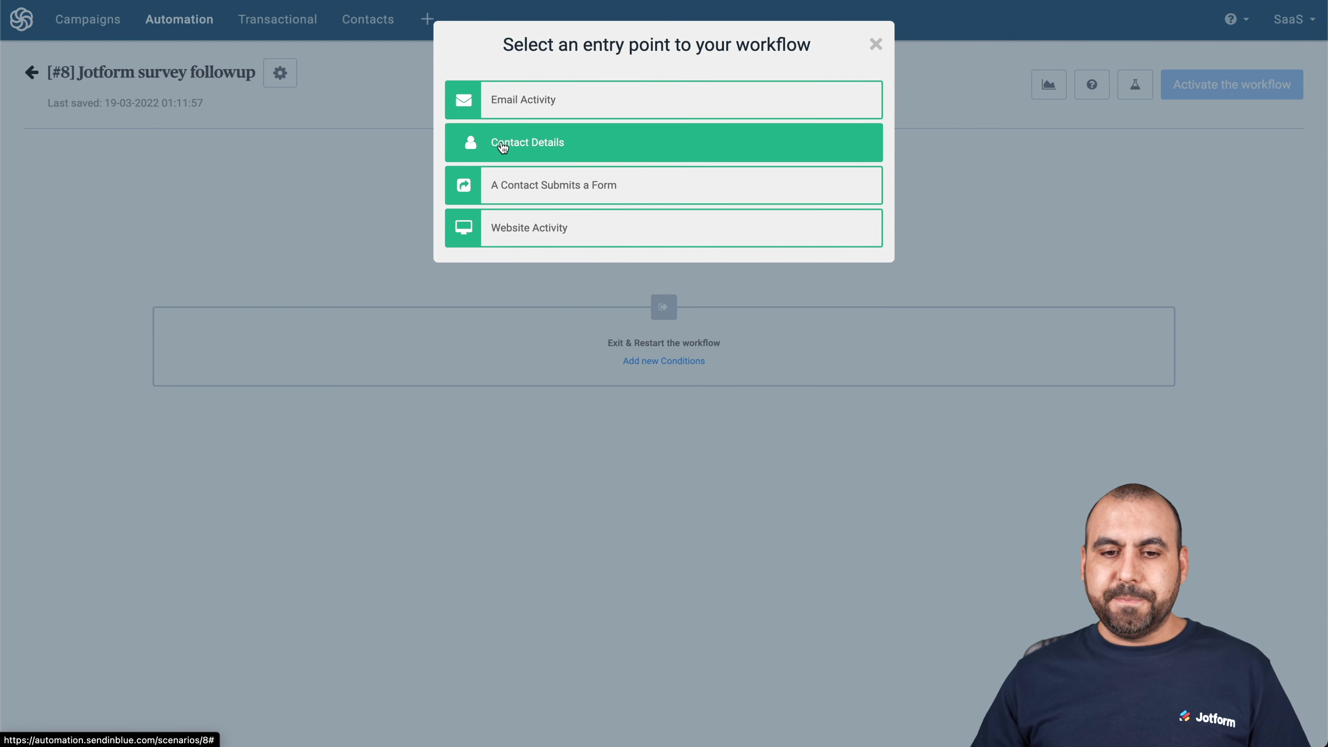
pyautogui.click(554, 142)
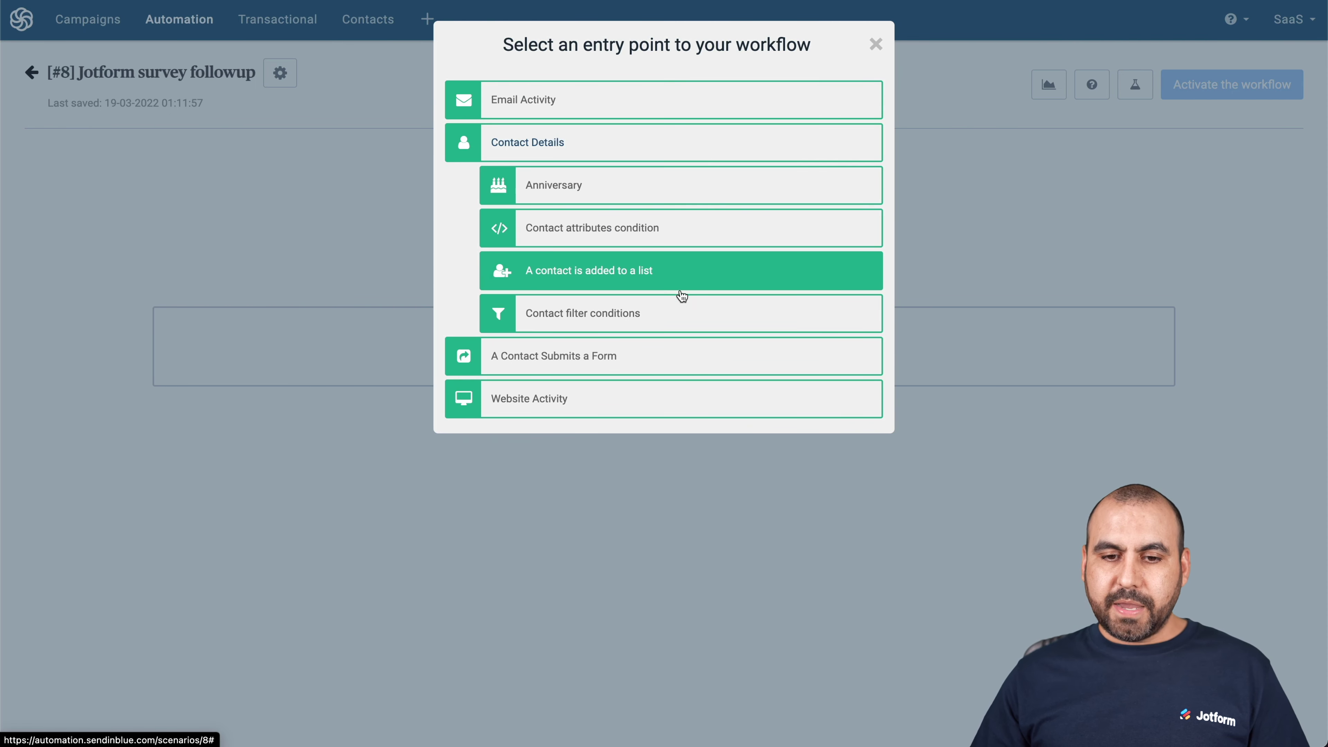
pyautogui.click(578, 270)
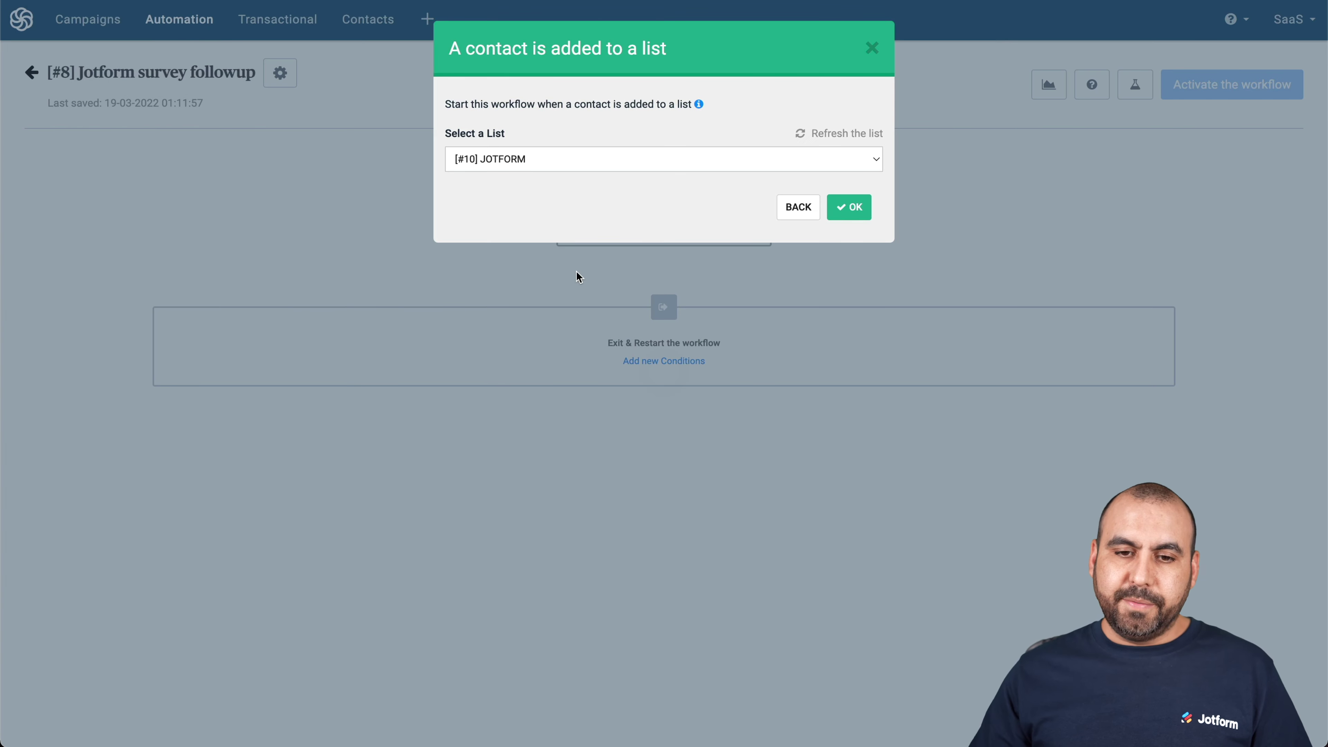
pyautogui.click(537, 165)
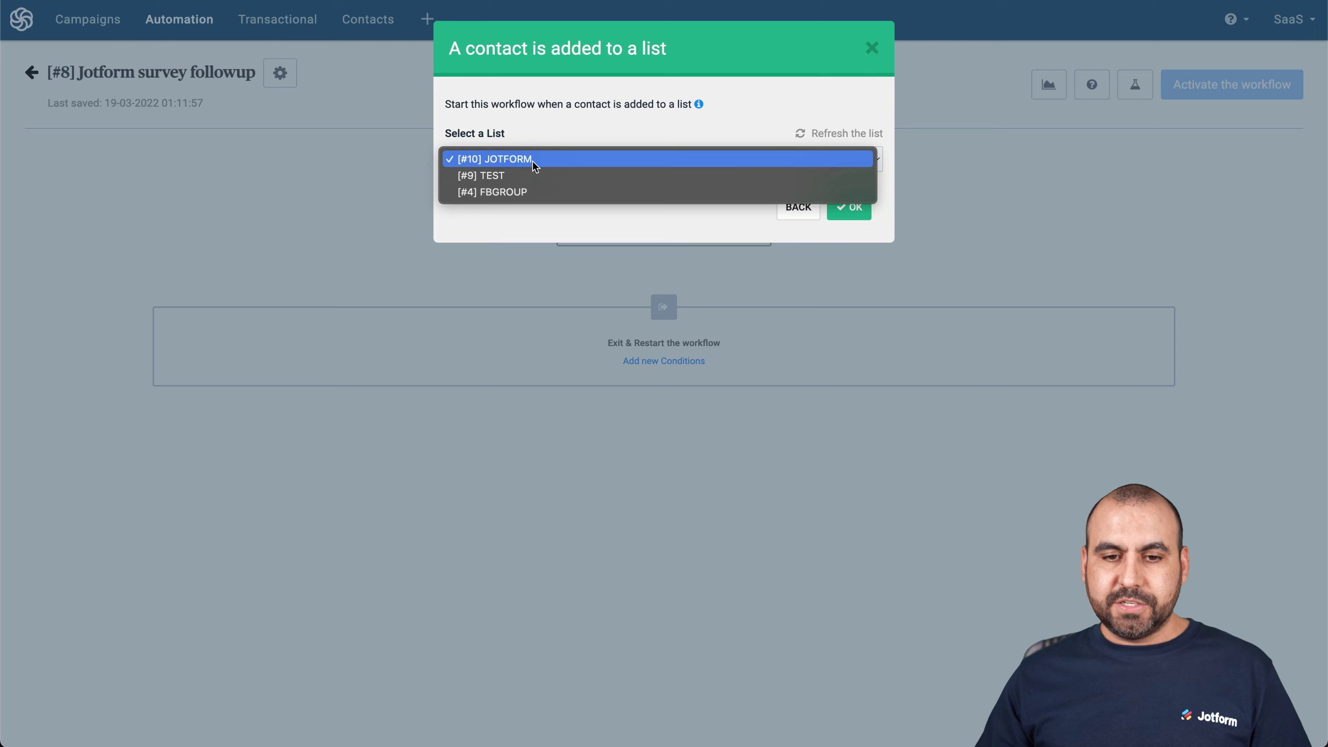
pyautogui.click(532, 161)
pyautogui.click(850, 209)
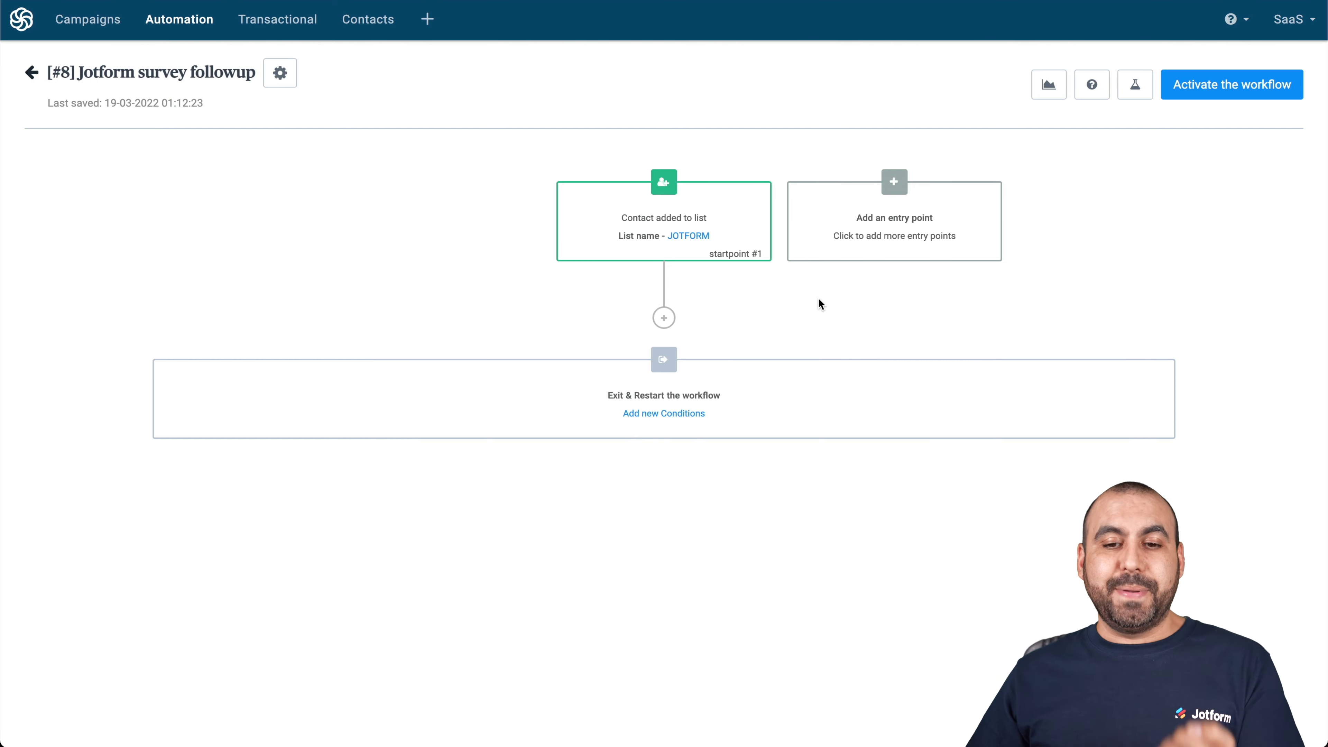
# Add a delay of 7 days after the list entry point
pyautogui.click(664, 318)
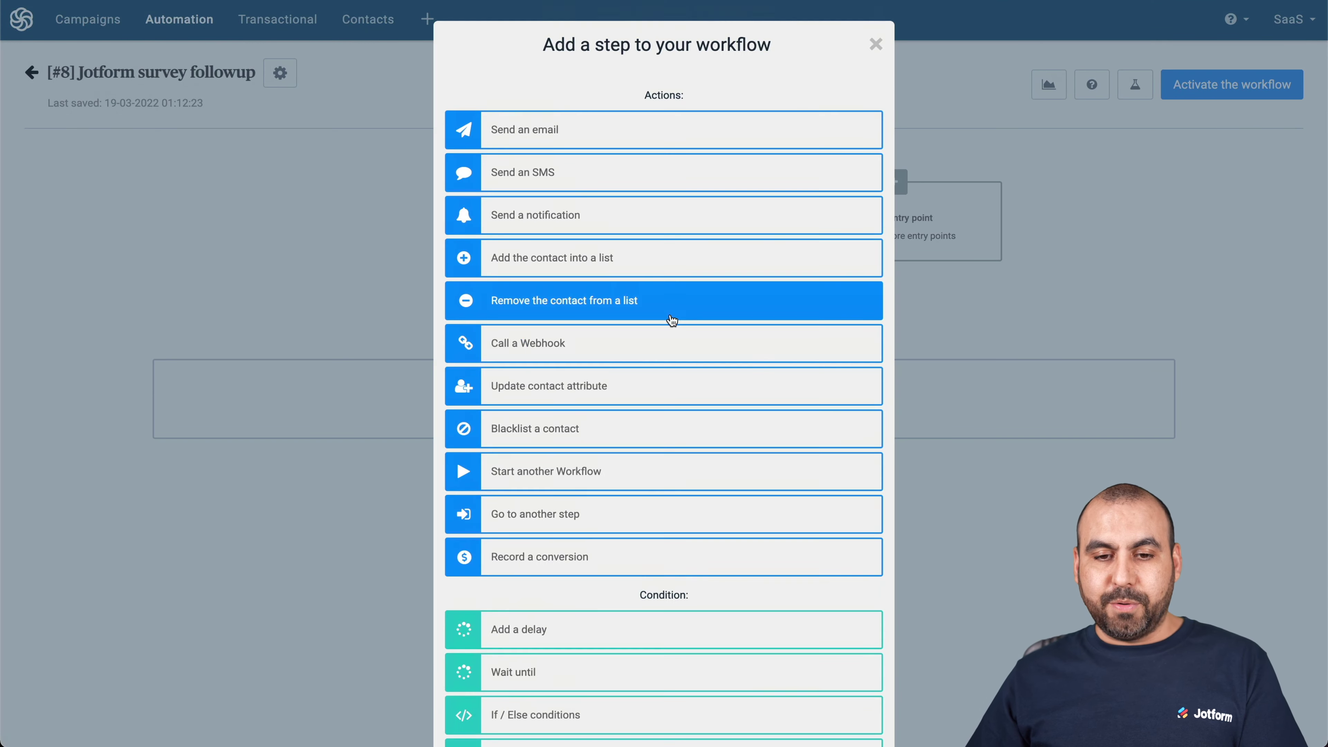
pyautogui.scroll(-2, 606, 492)
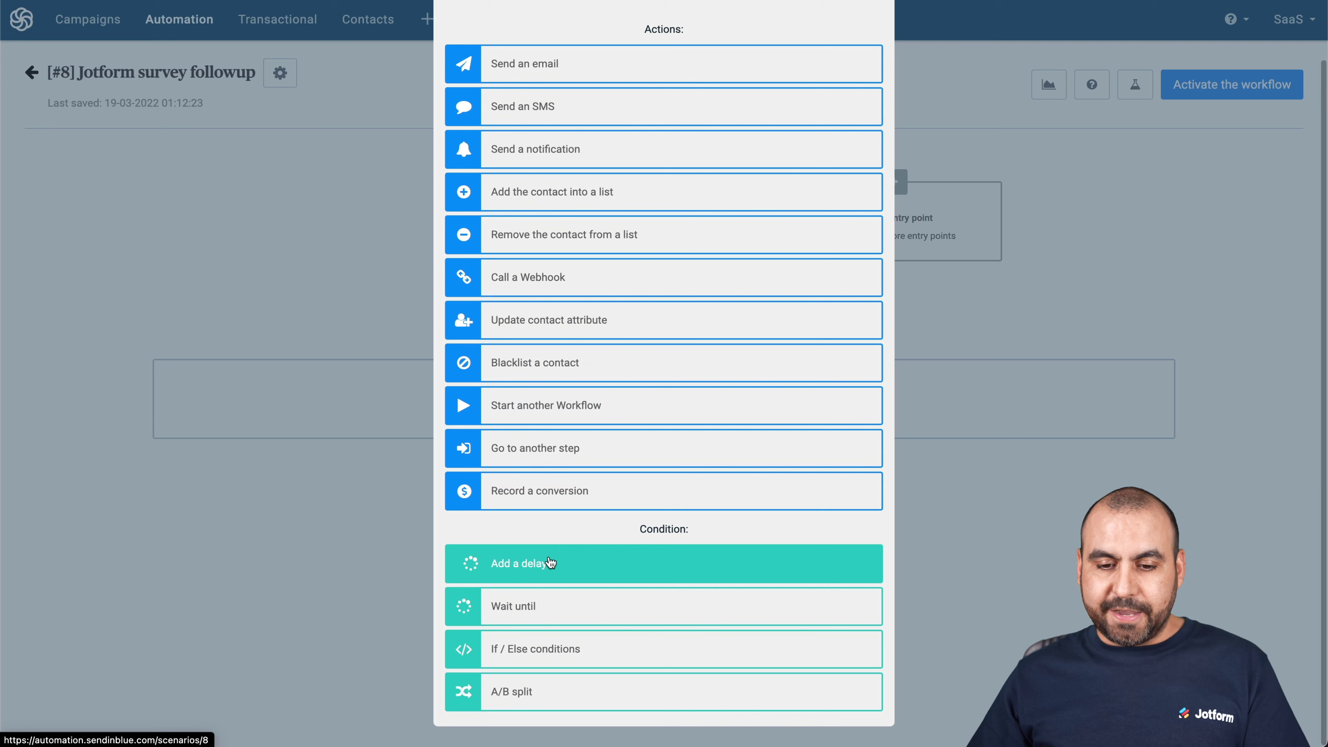
pyautogui.click(598, 565)
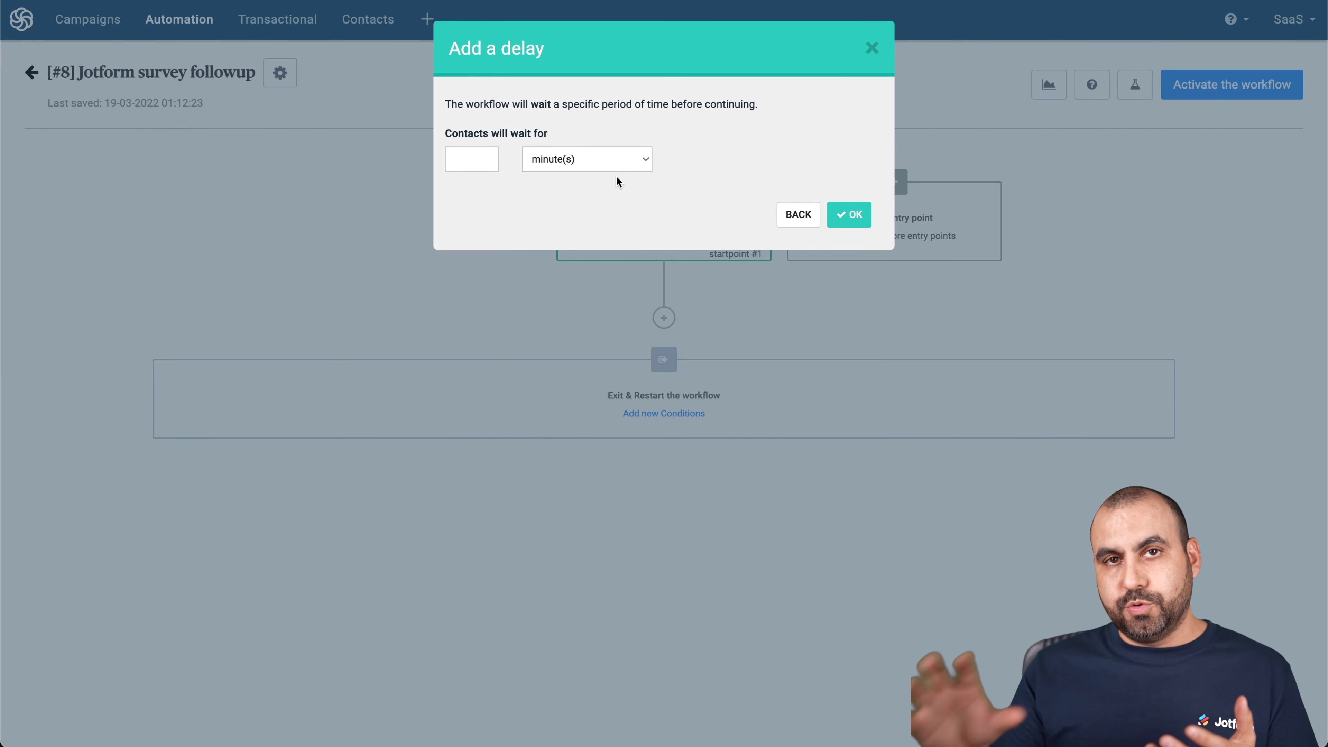
pyautogui.click(596, 158)
pyautogui.click(587, 191)
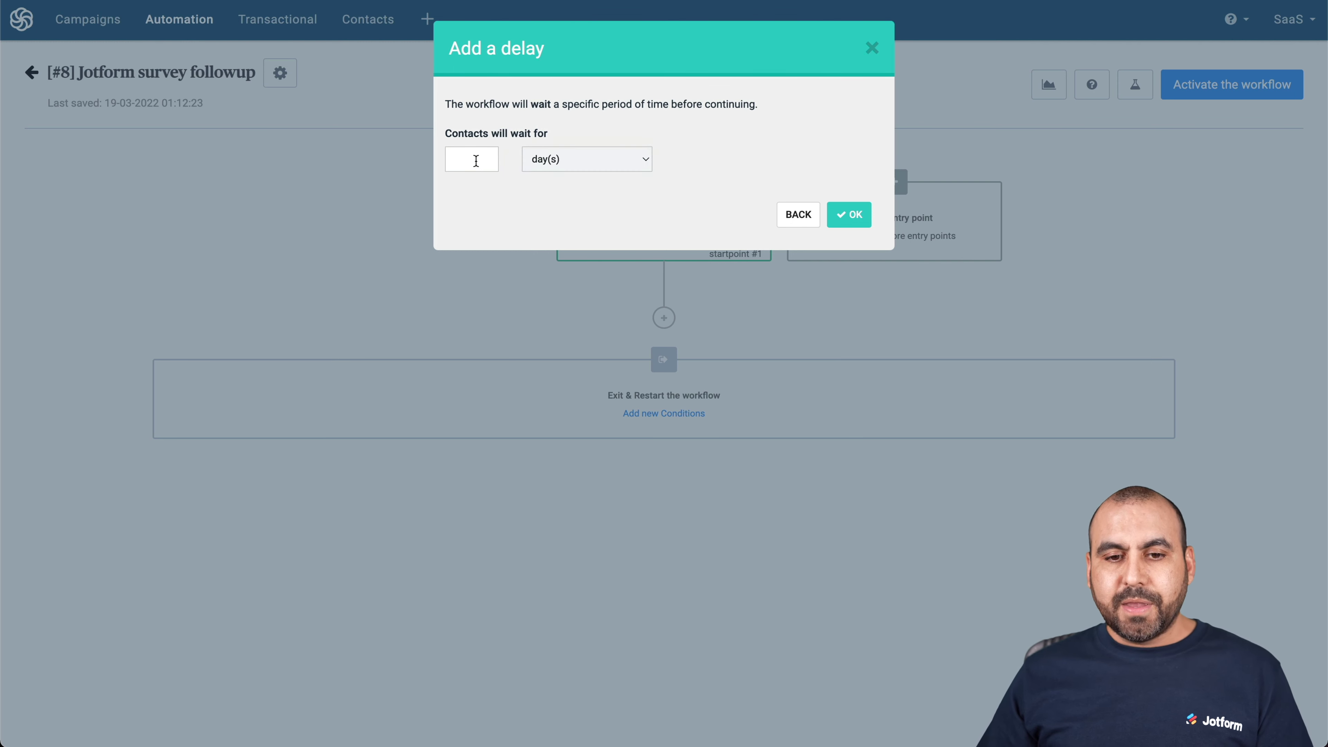
pyautogui.click(476, 160)
pyautogui.write('7')
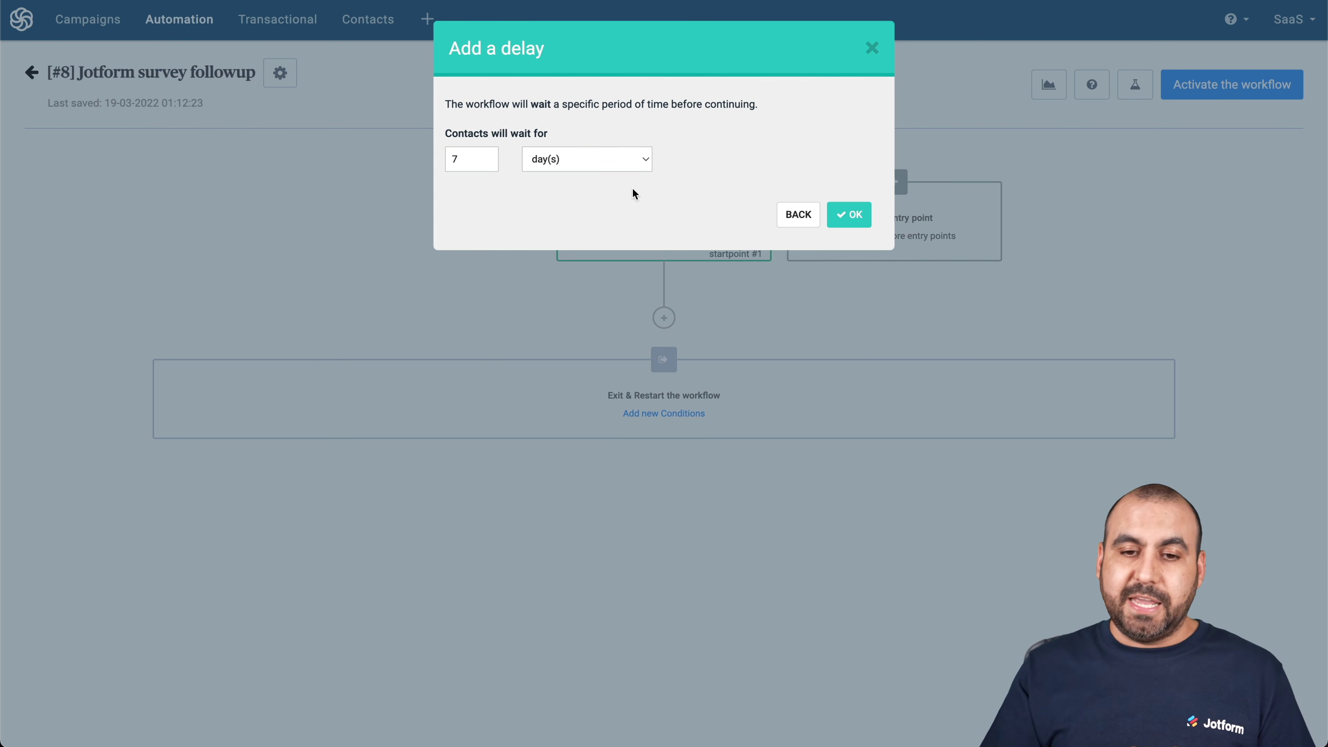
pyautogui.click(848, 214)
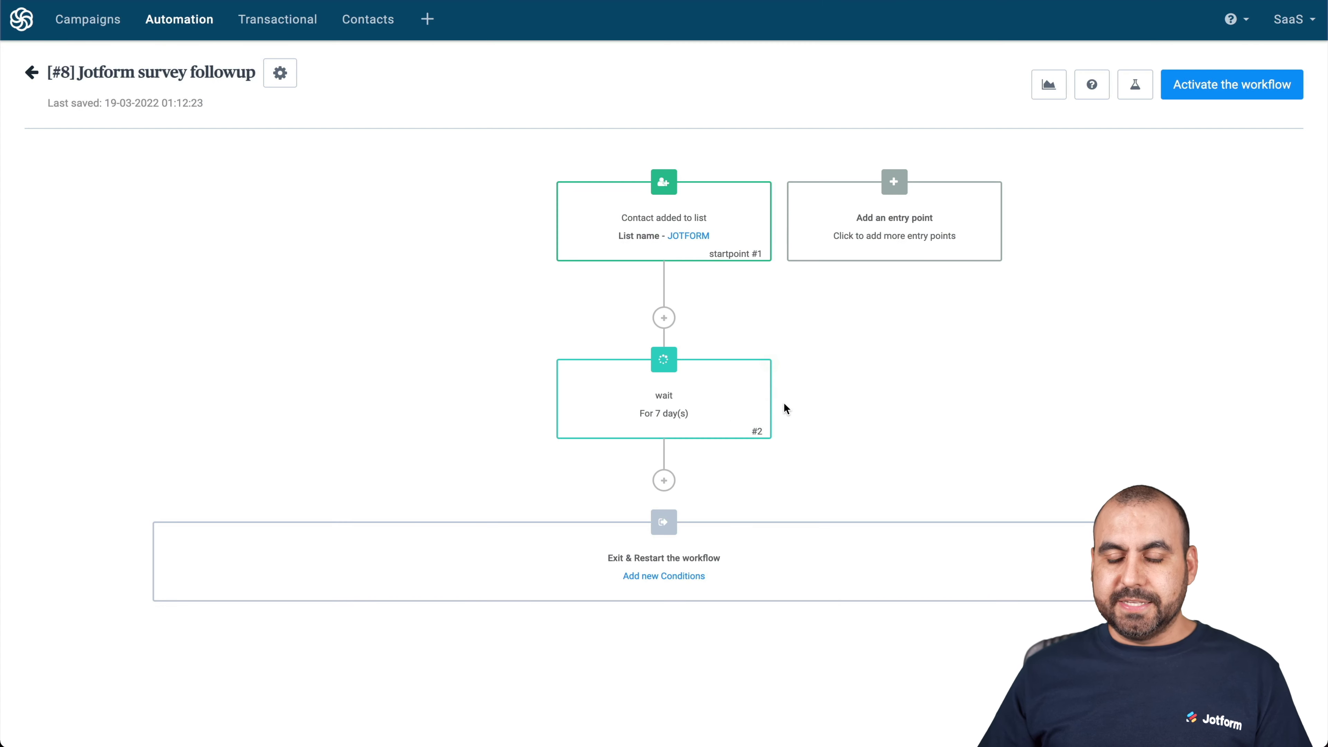
# Choose a send-email action after the 7-day delay and start a new email template for it
pyautogui.click(664, 480)
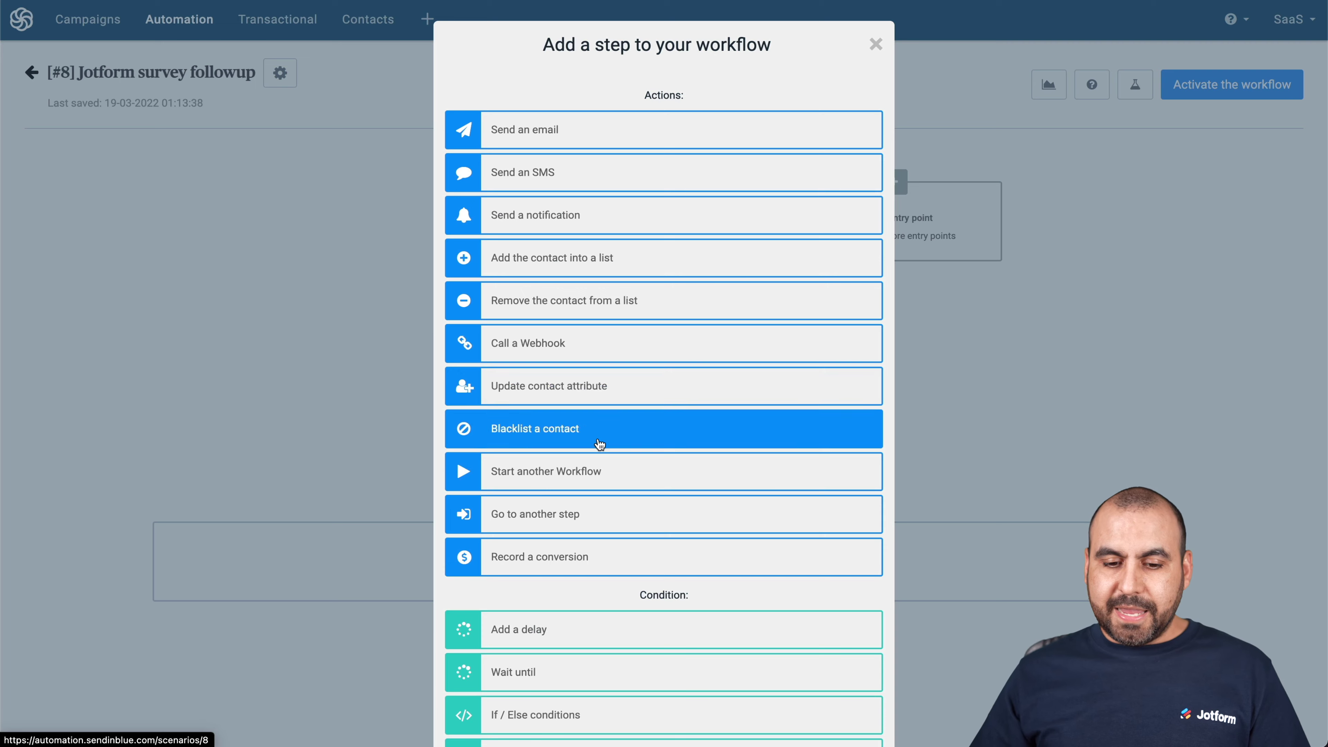
pyautogui.scroll(-1, 682, 520)
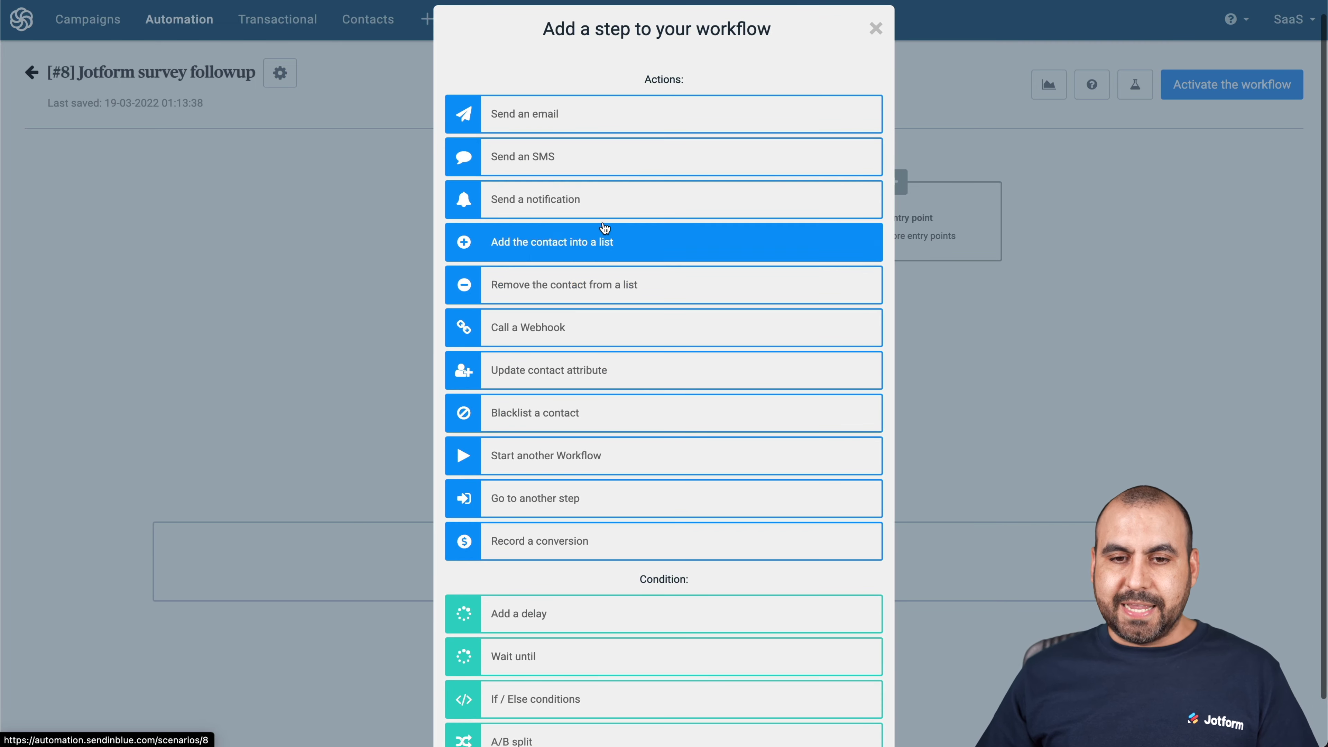
pyautogui.click(571, 112)
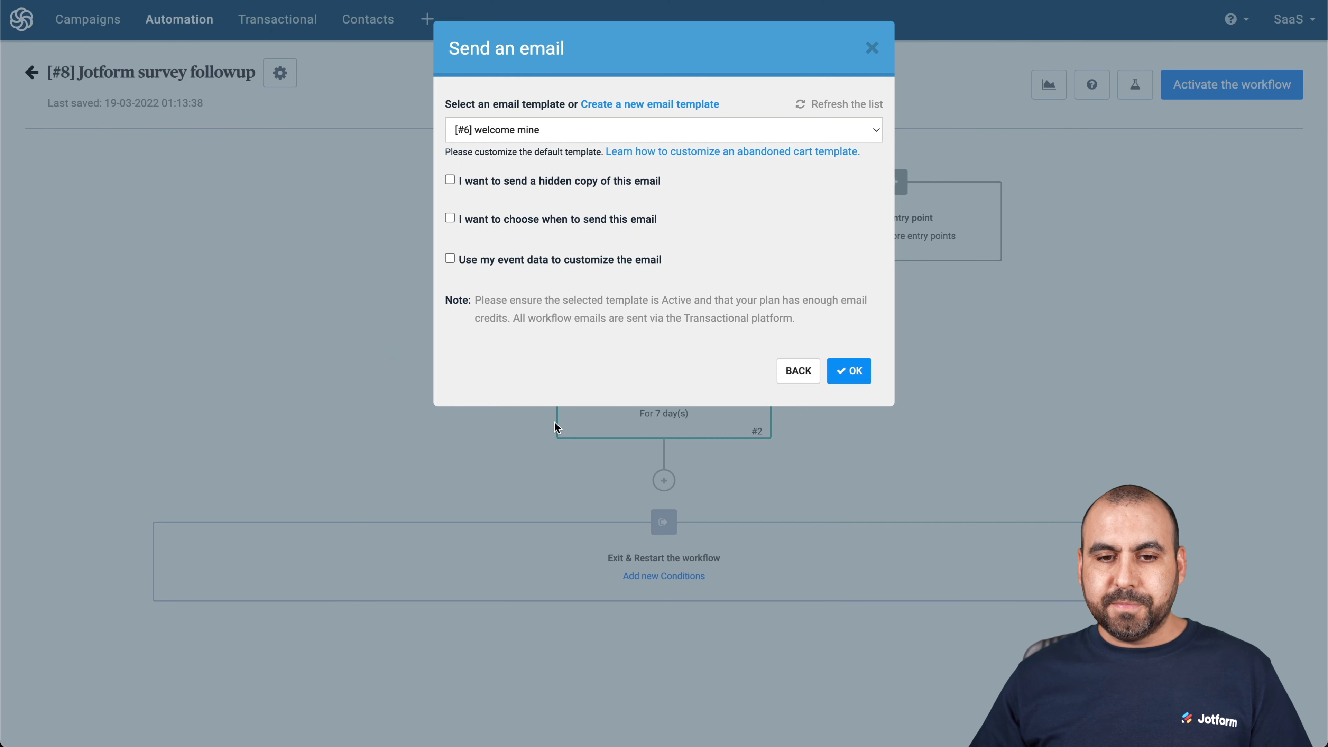
pyautogui.click(476, 131)
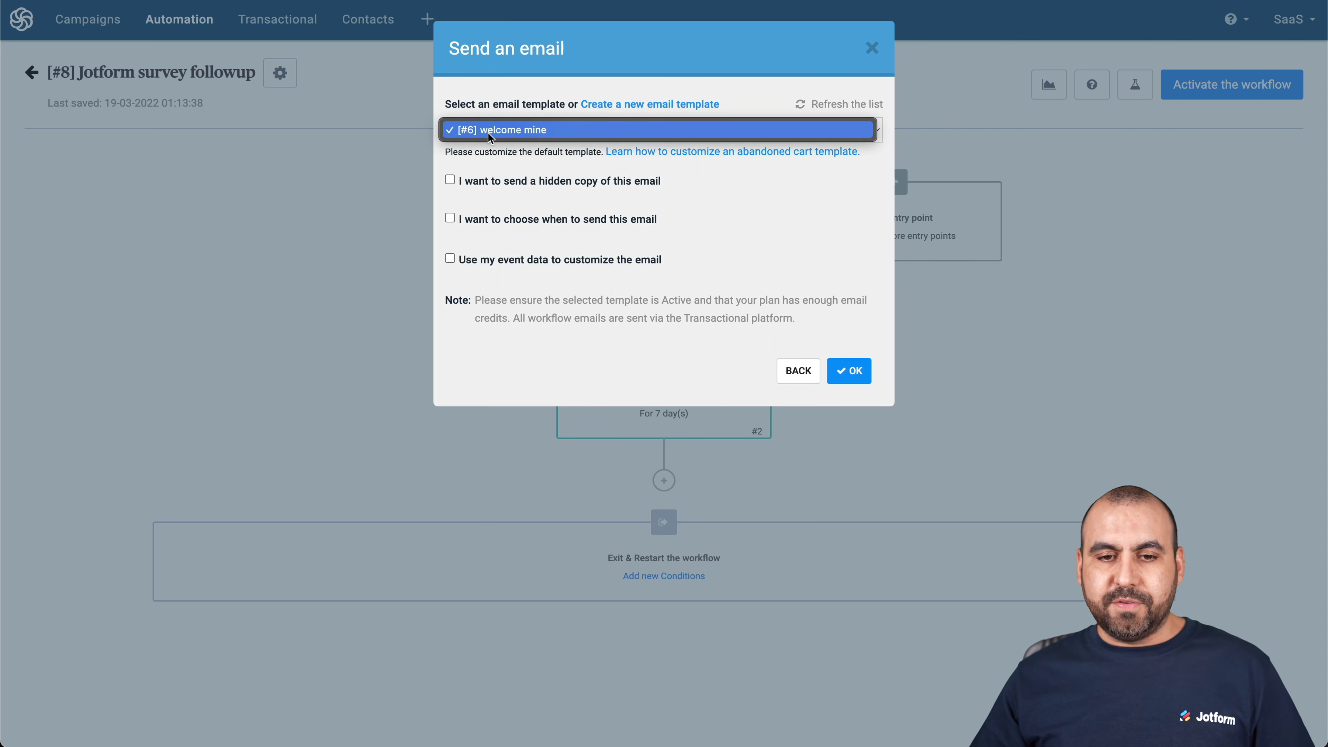
pyautogui.click(520, 130)
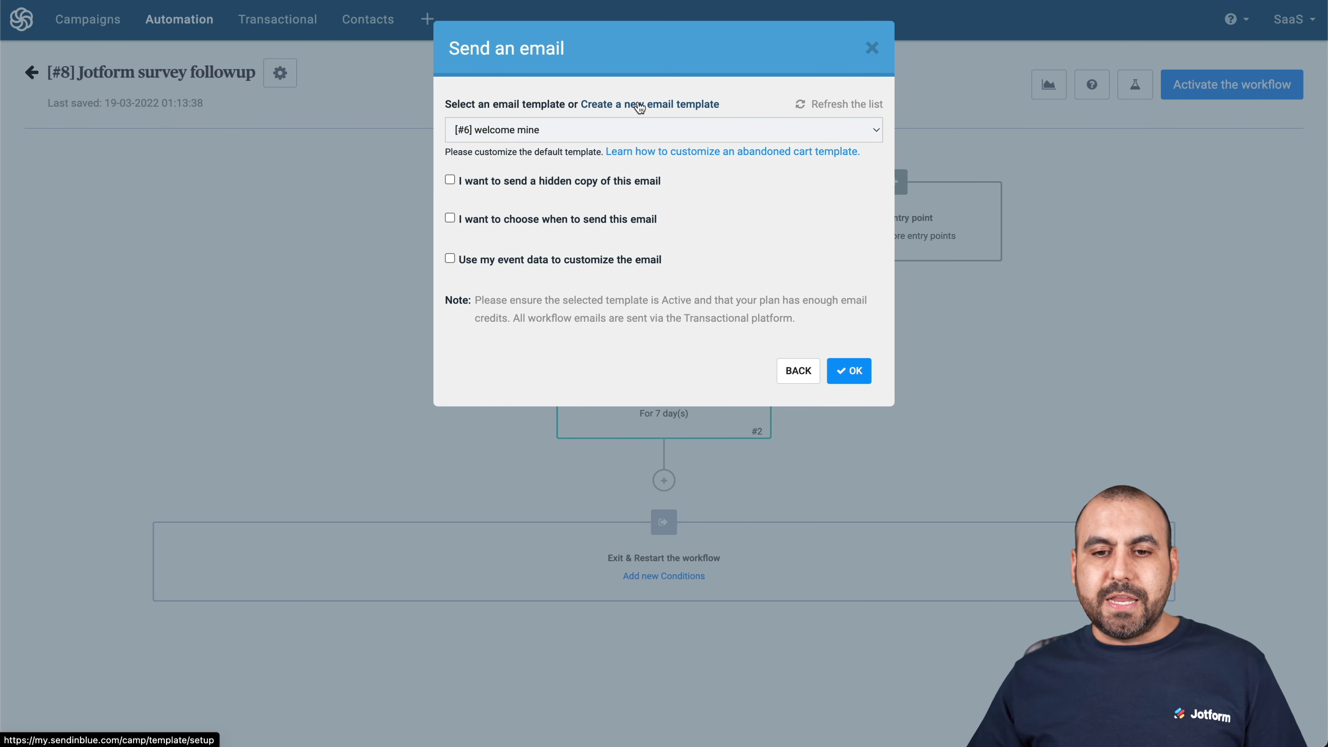
pyautogui.click(654, 105)
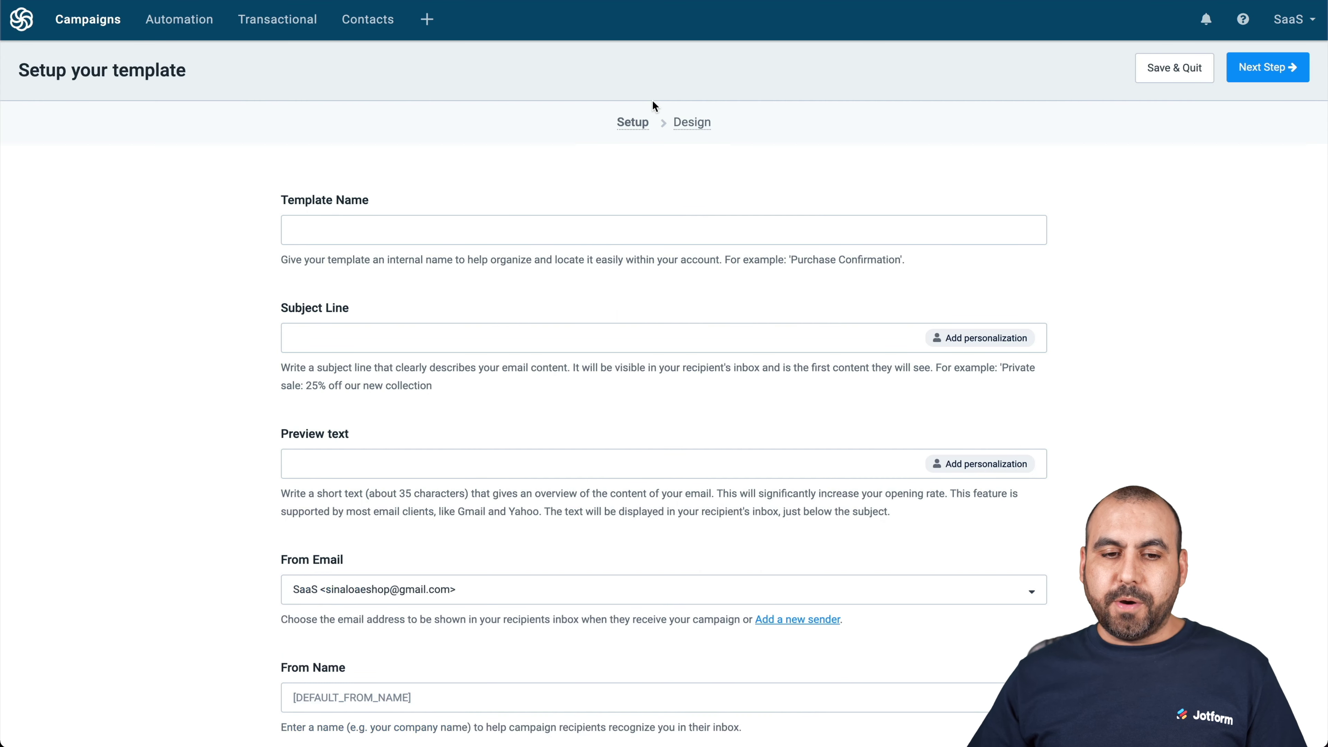
# Name the email template Jotform survey trigger
pyautogui.click(446, 237)
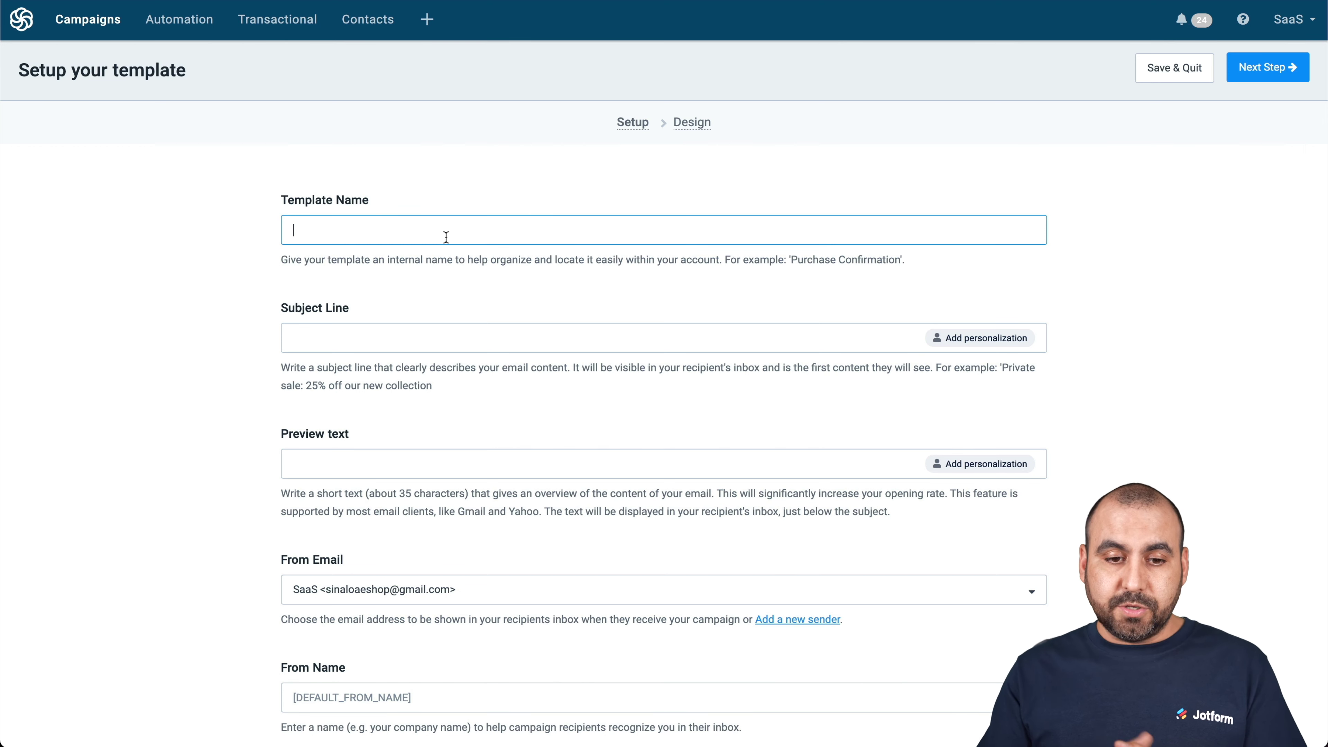
pyautogui.write('JOtform')
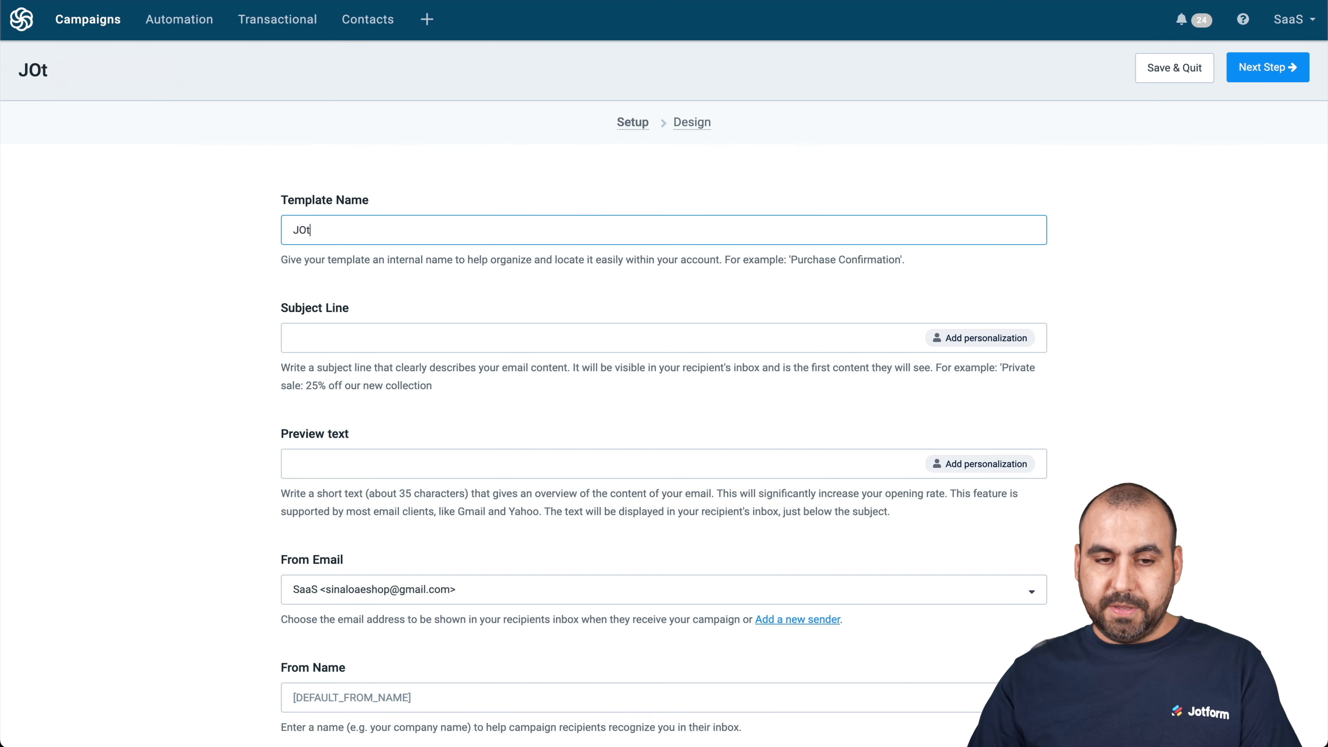
pyautogui.press('BackSpace')
pyautogui.press('BackSpace')
pyautogui.press('BackSpace')
pyautogui.press('BackSpace')
pyautogui.press('BackSpace')
pyautogui.press('BackSpace')
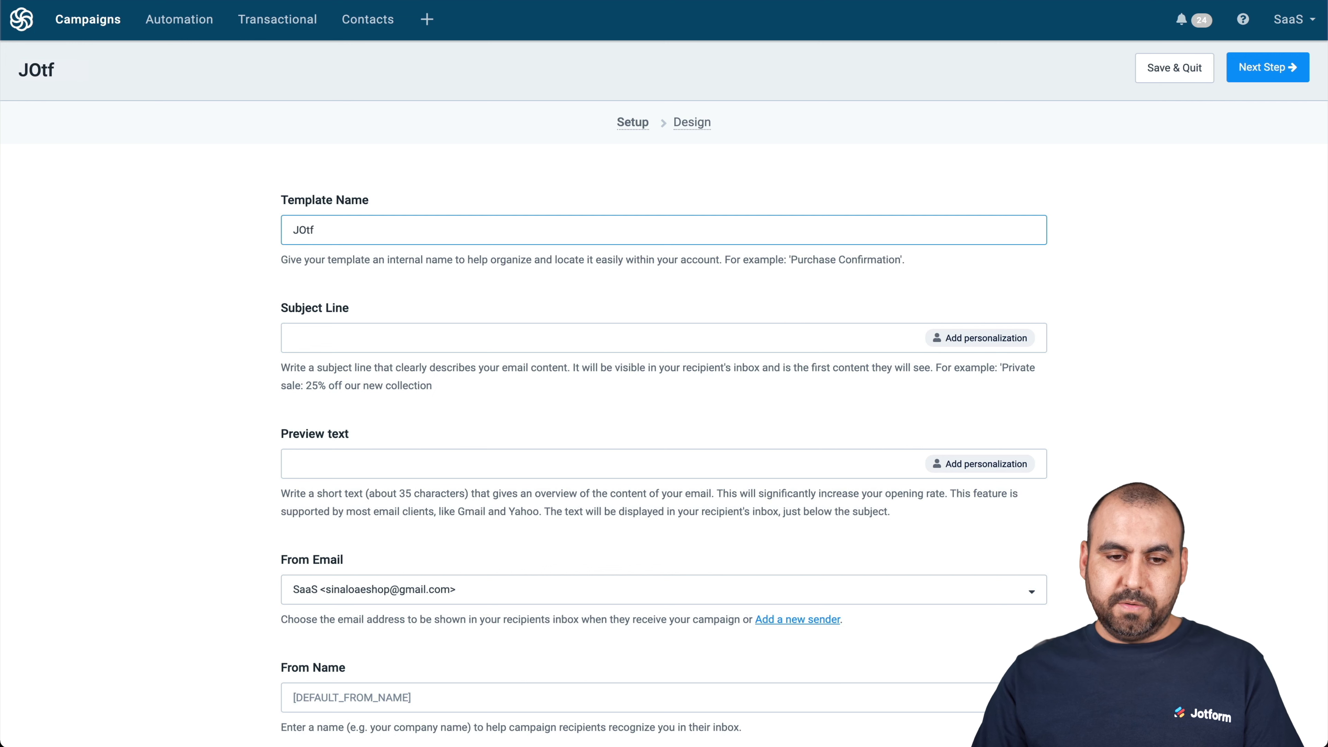
pyautogui.write('otform trigger')
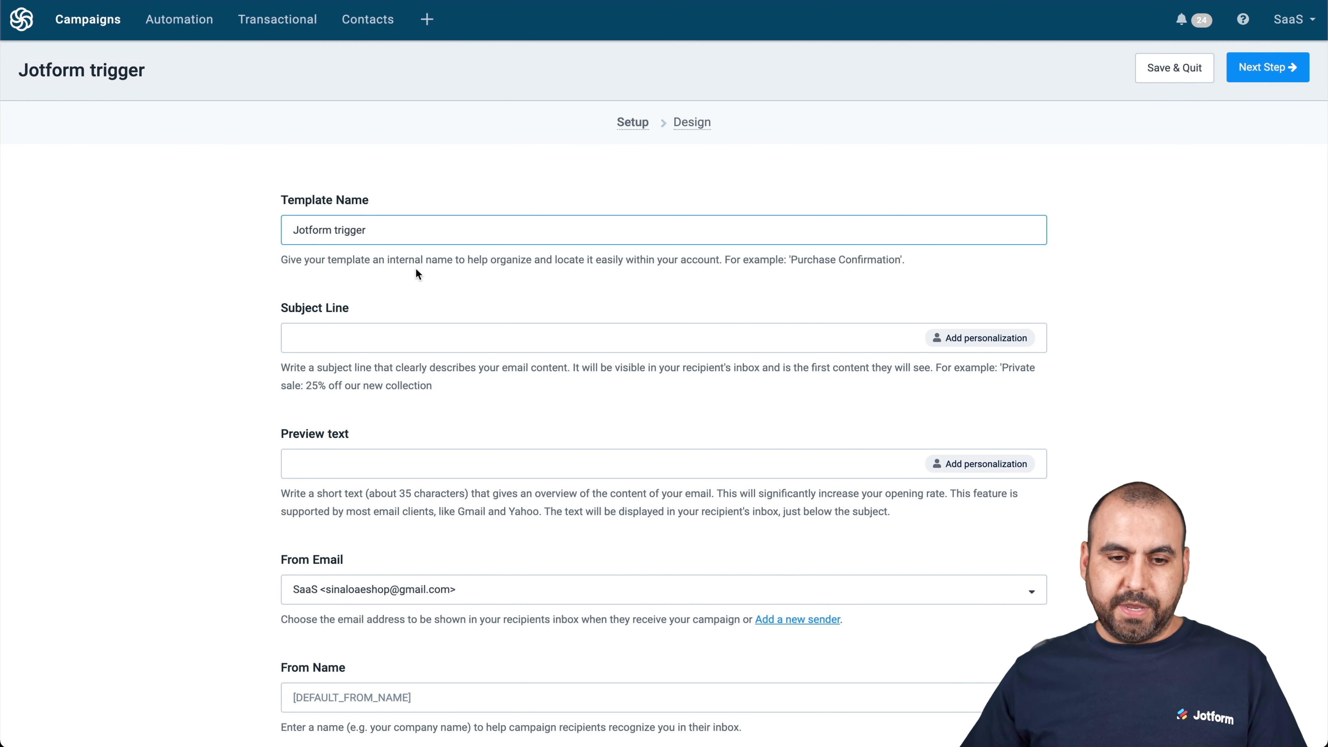
pyautogui.click(339, 231)
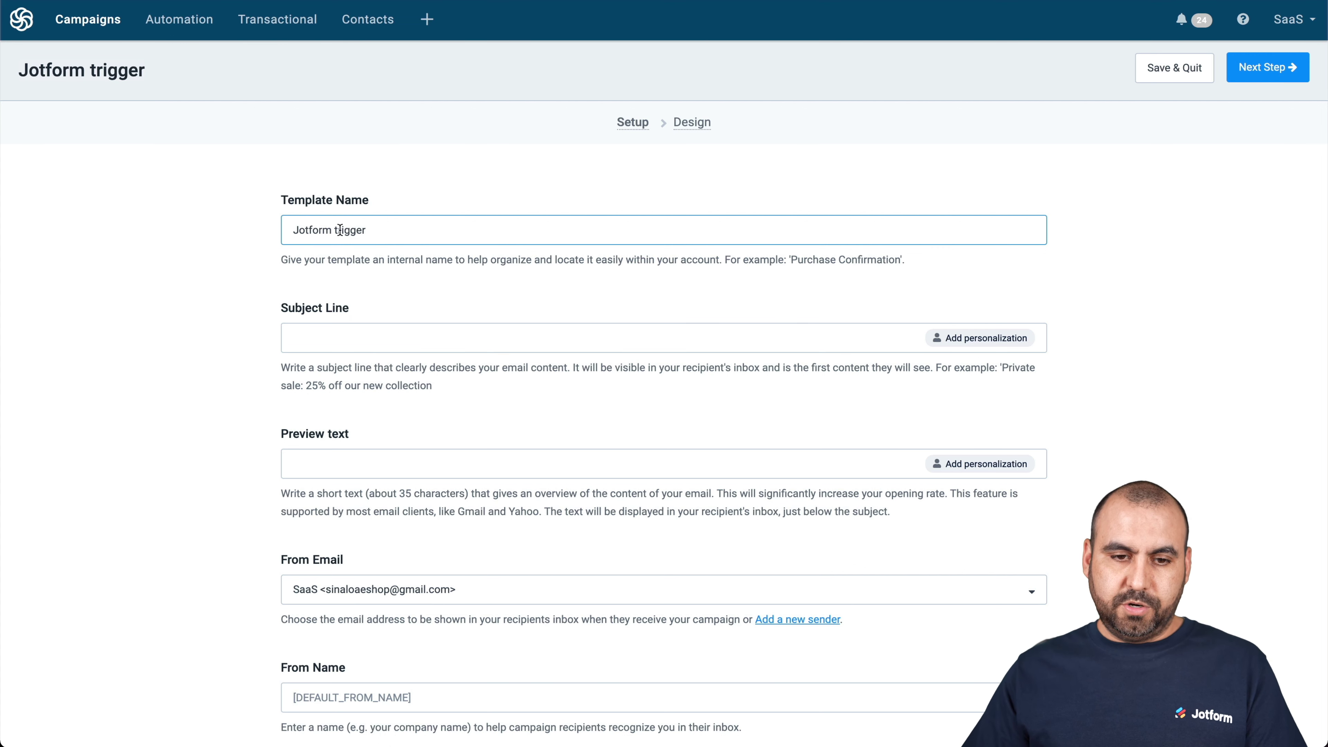
pyautogui.write('survey')
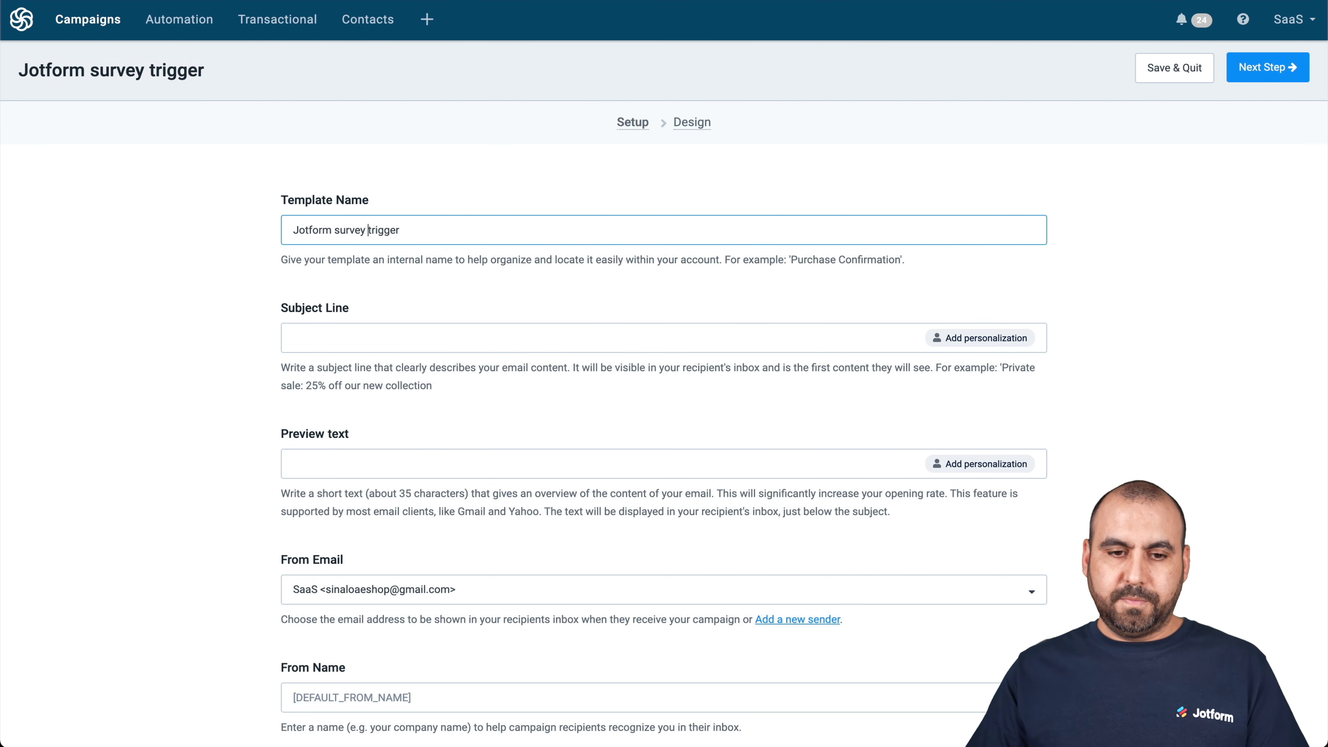
# Set the template's subject line to "What did you think about our product"
pyautogui.click(330, 344)
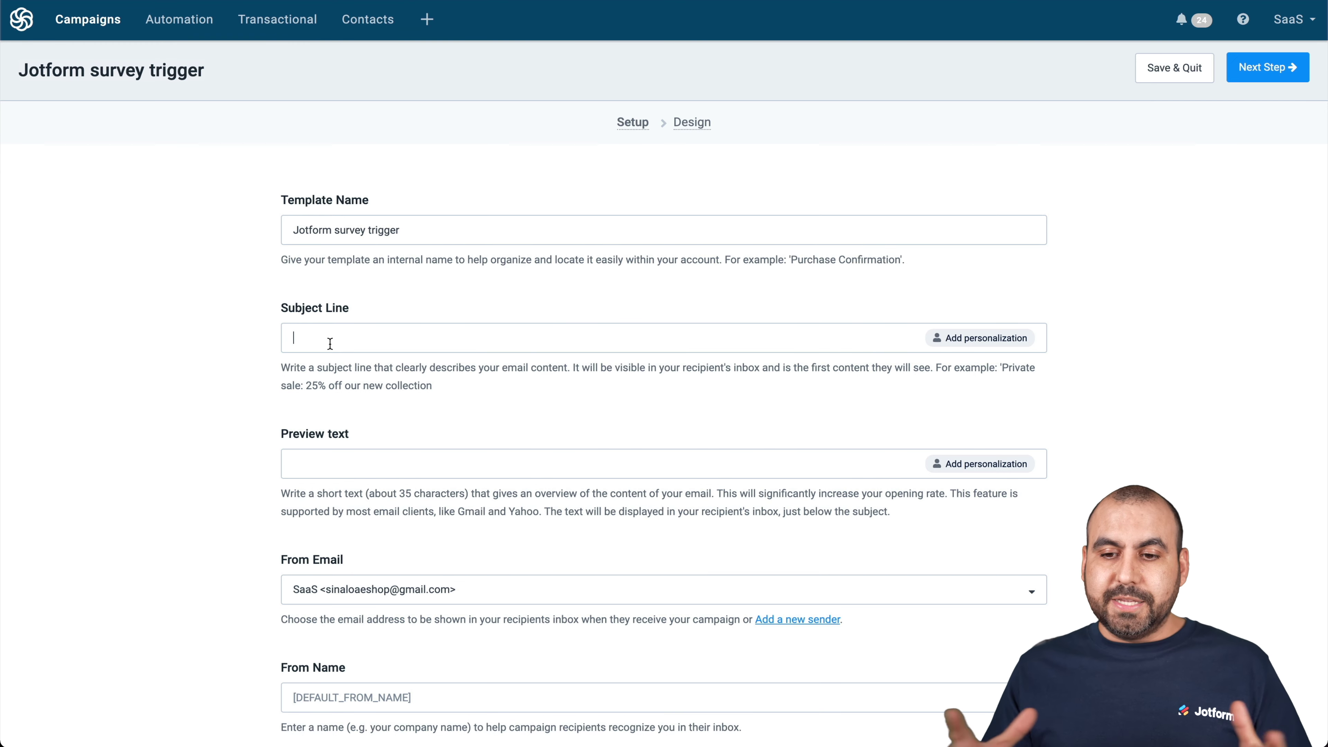
pyautogui.write('What did you think ')
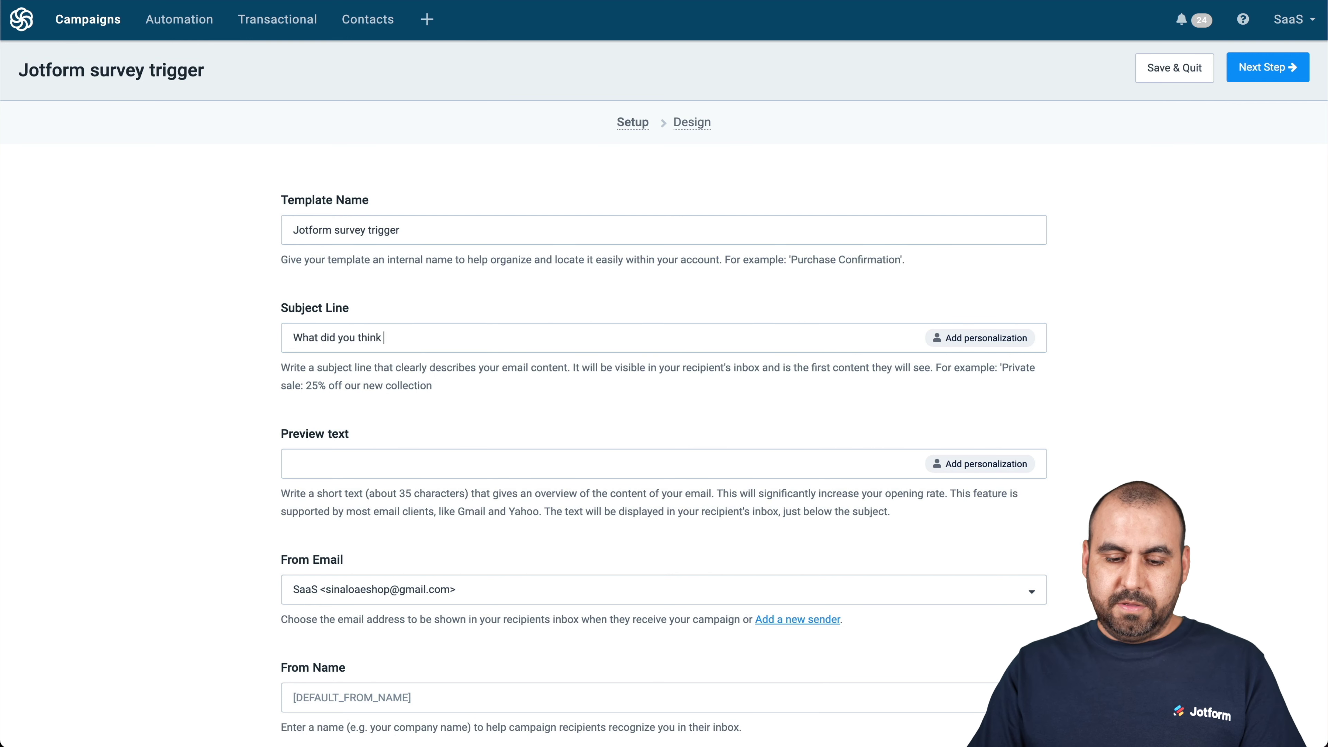
pyautogui.write('about out')
pyautogui.press('BackSpace')
pyautogui.press('BackSpace')
pyautogui.write('r product')
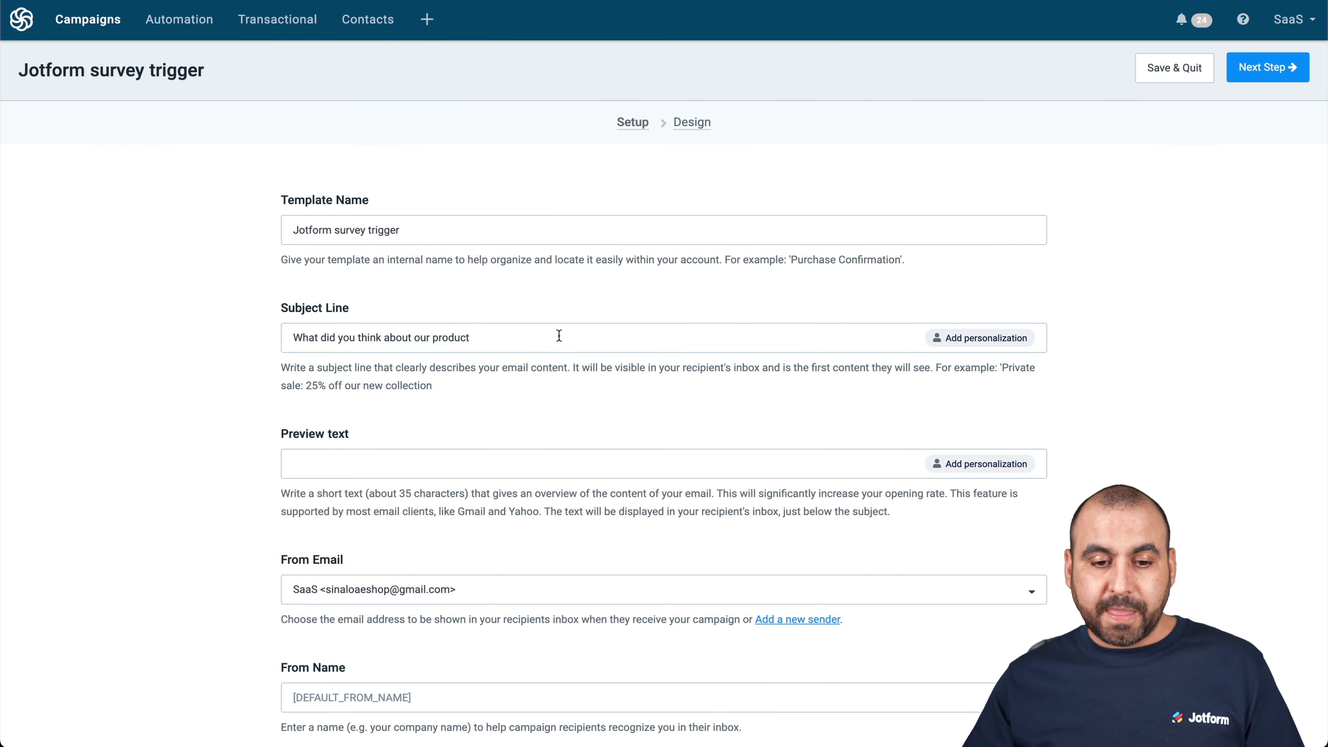
# Set the email's preview text to "Survey for product sold at X store"
pyautogui.scroll(-3, 559, 335)
pyautogui.click(354, 326)
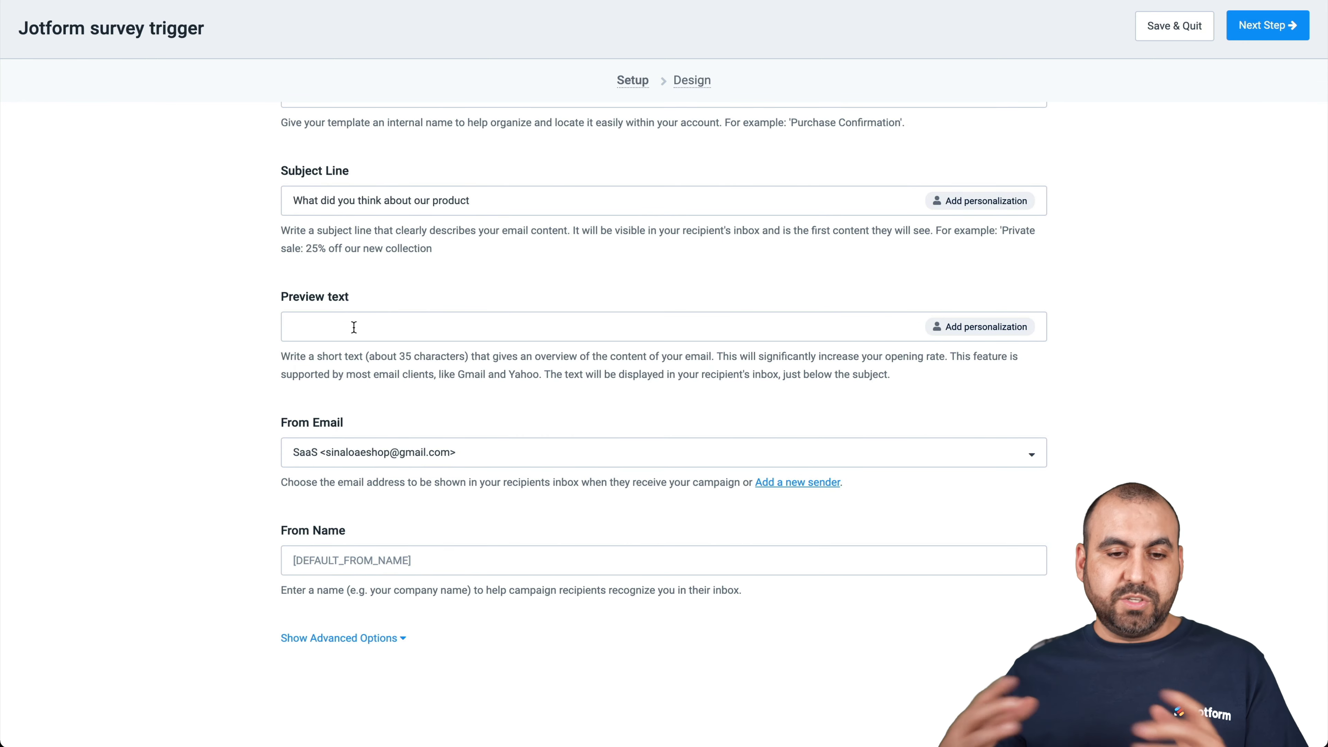
pyautogui.write('Survey for ')
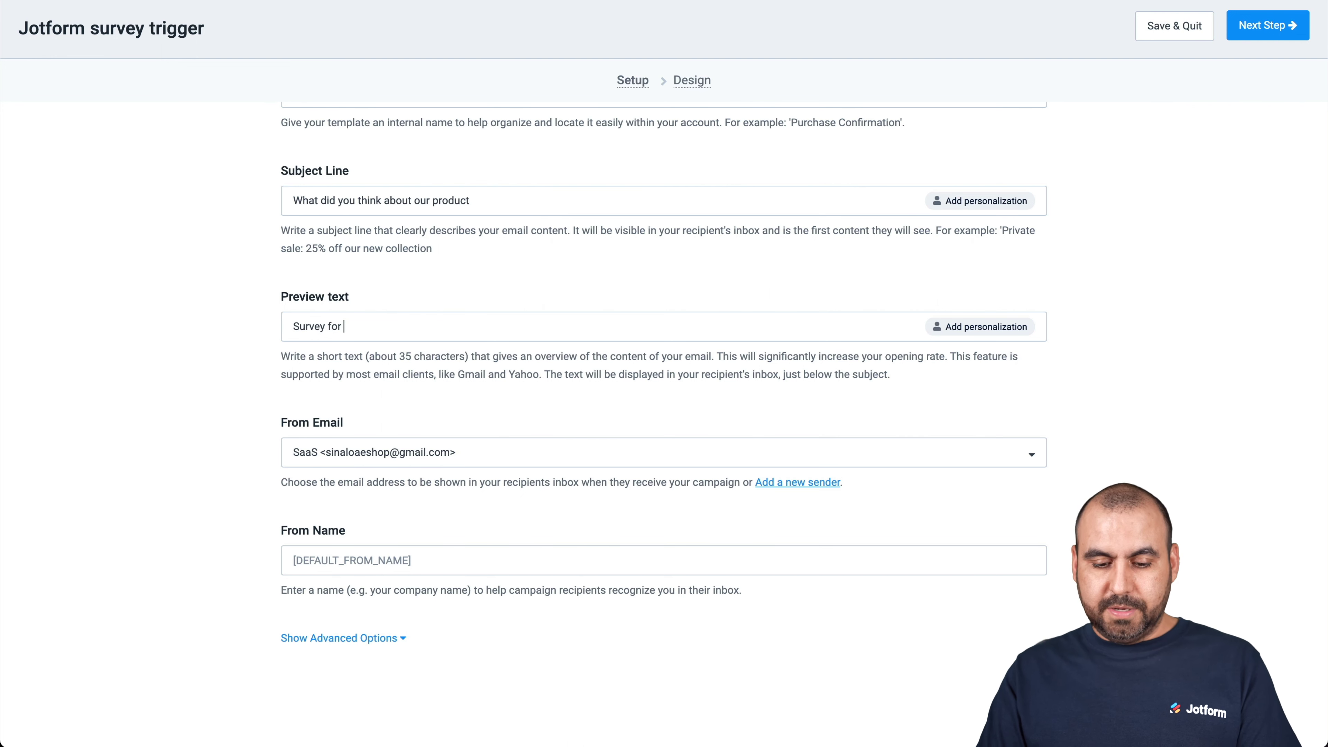
pyautogui.write('product ')
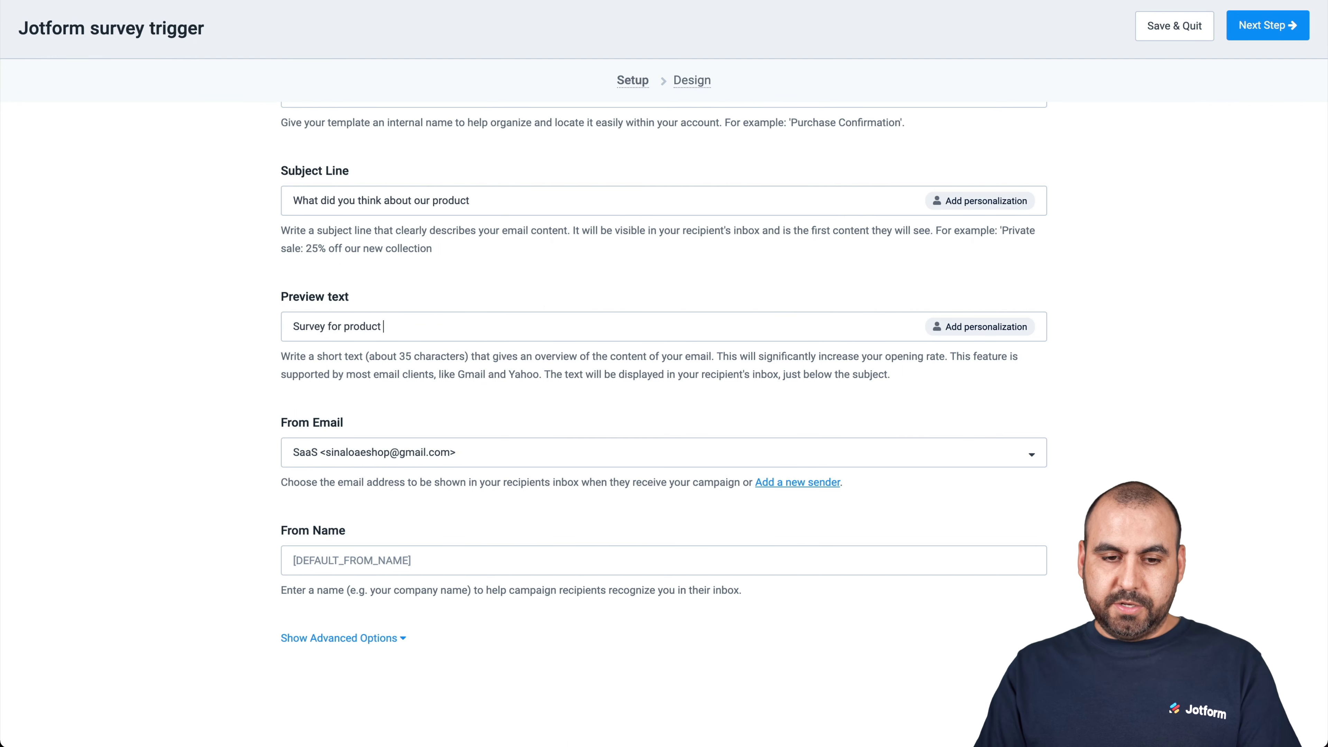
pyautogui.write('sold at X store')
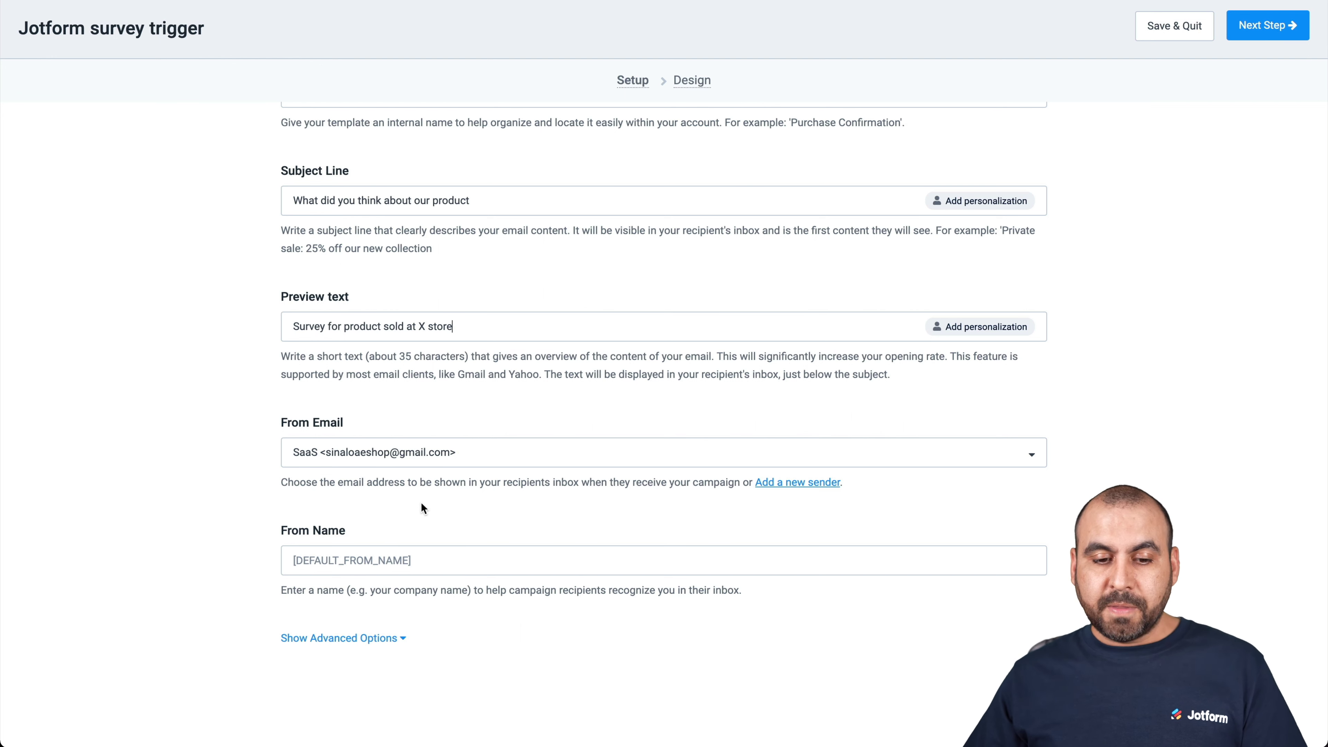
# Enter the sender's name as the template's From Name and continue to the design stage
pyautogui.click(471, 564)
pyautogui.write('Jorge Jotform')
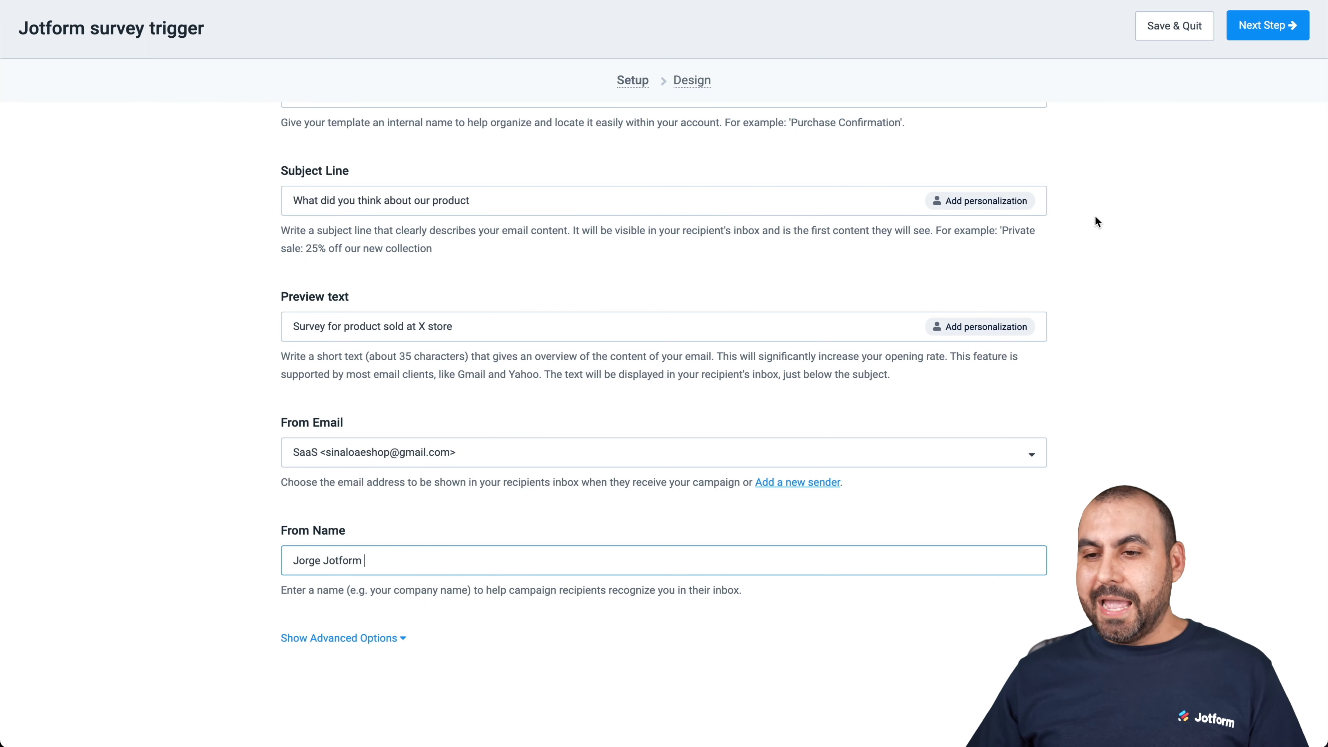
pyautogui.click(1249, 27)
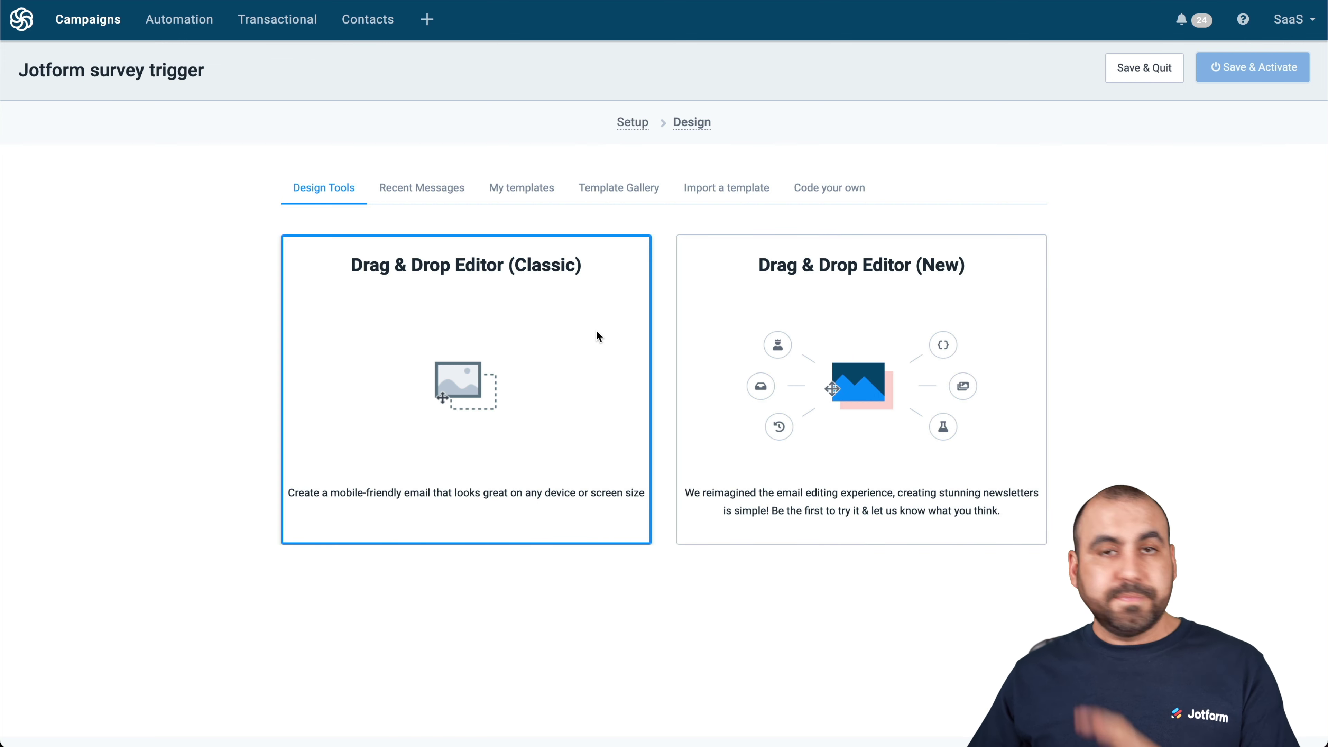
# Open the template in the new Drag & Drop Editor and look over its default layout down to the footer
pyautogui.click(834, 320)
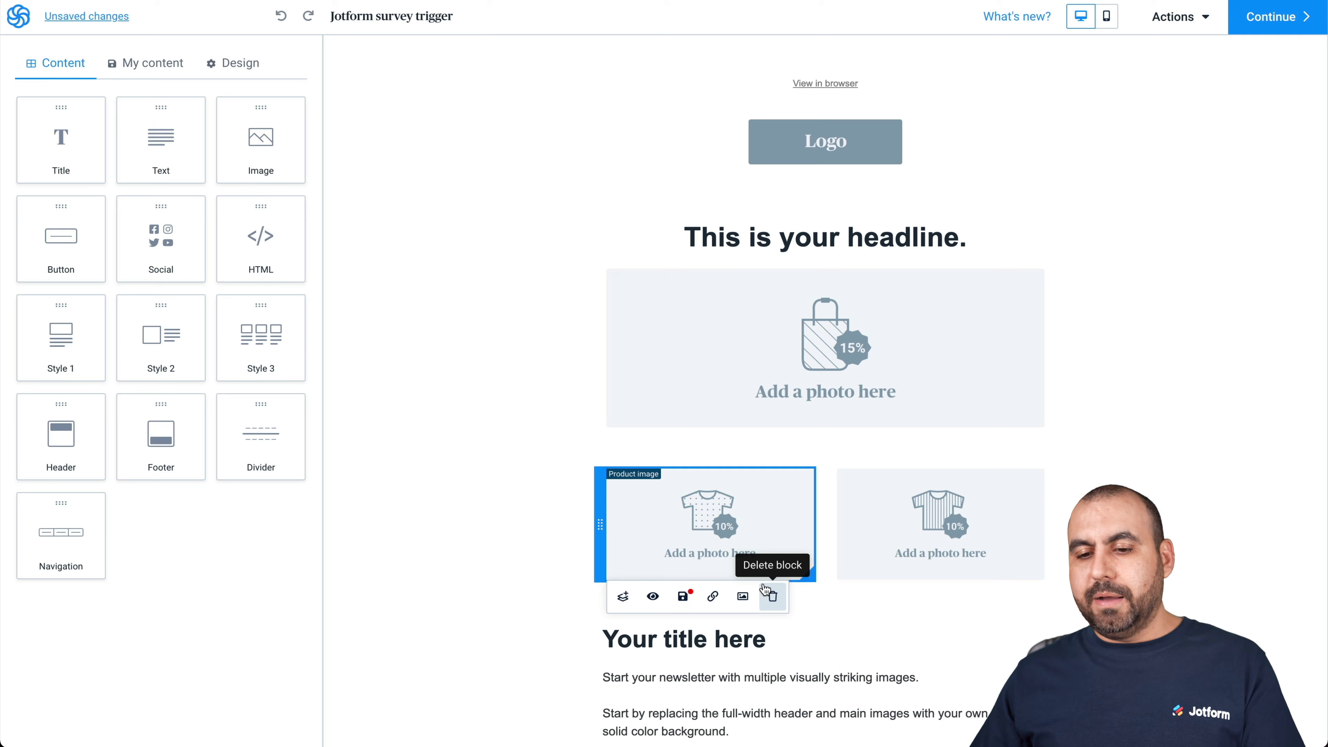
pyautogui.scroll(-6, 936, 700)
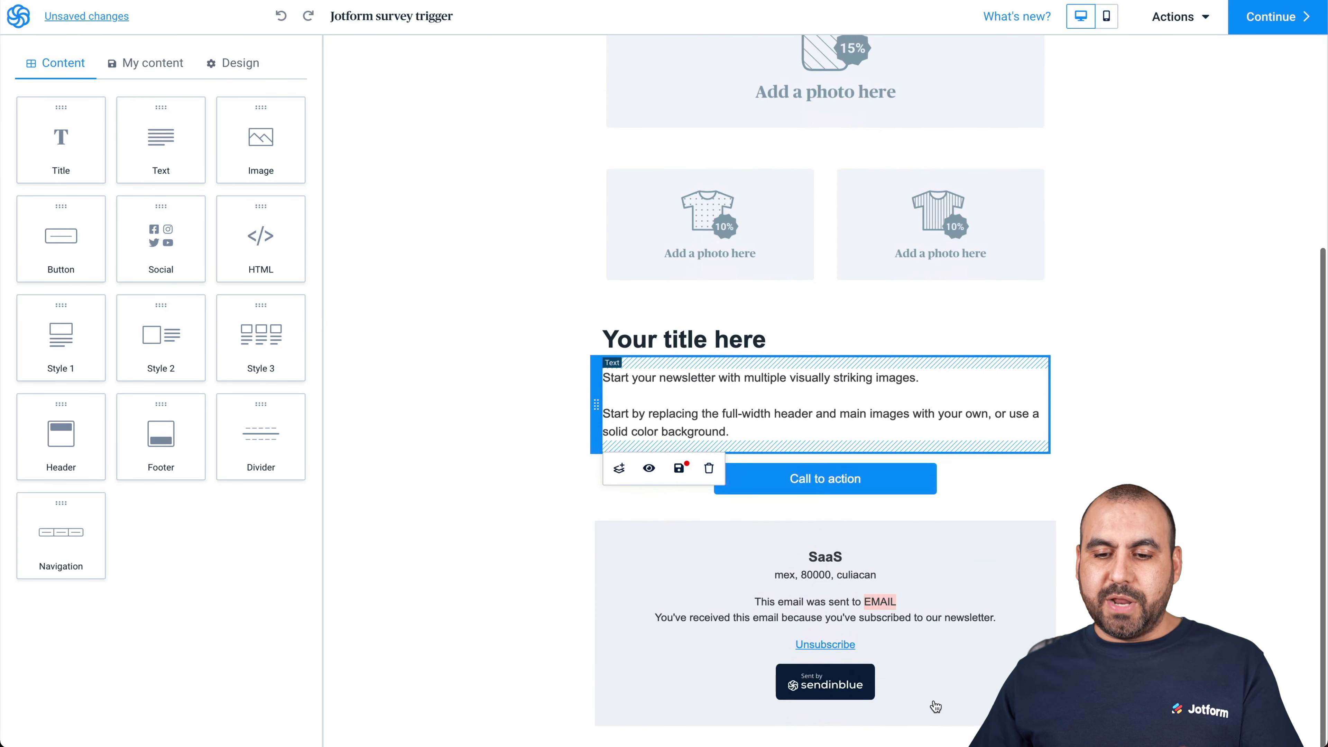
pyautogui.scroll(6, 933, 700)
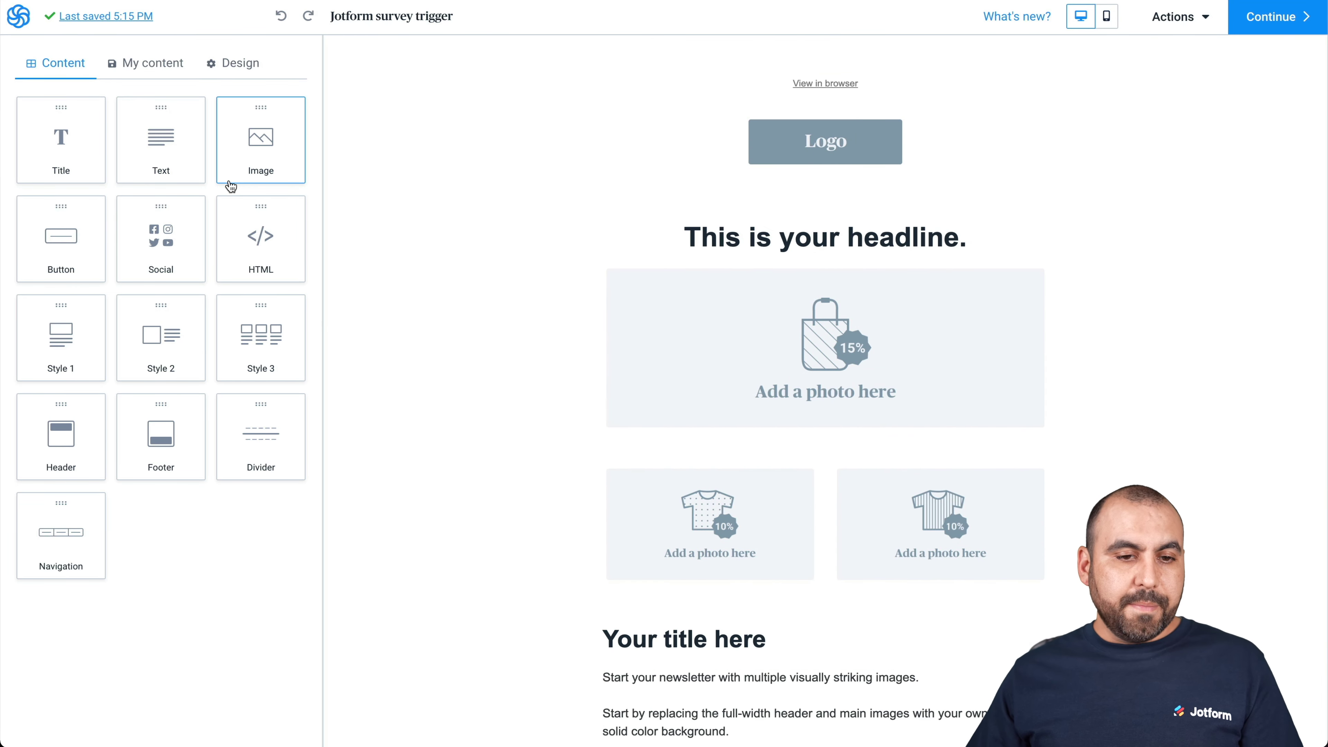
# Add a text block below the main photo reading "Check out our survey and get a chance to win a coupon code:"
pyautogui.moveTo(155, 154); pyautogui.dragTo(795, 395)
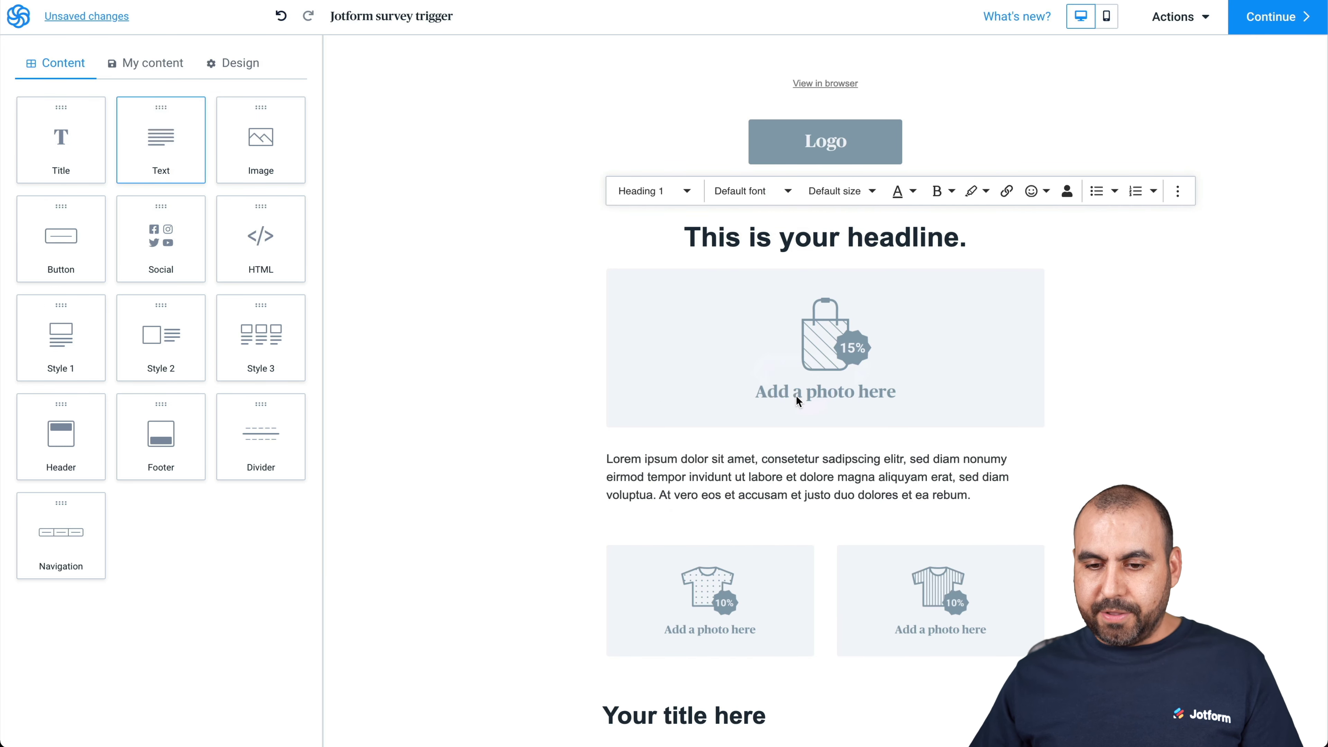
pyautogui.tripleClick(753, 460)
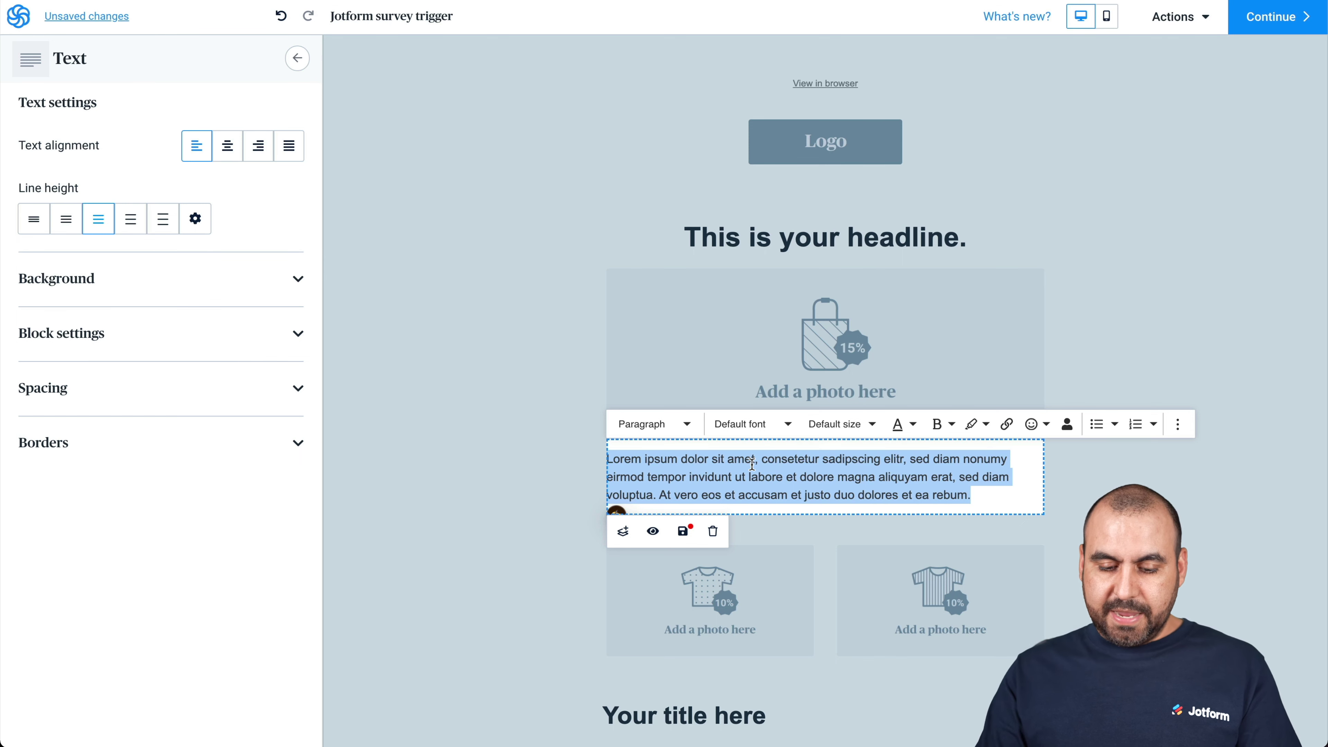
pyautogui.write('Plased')
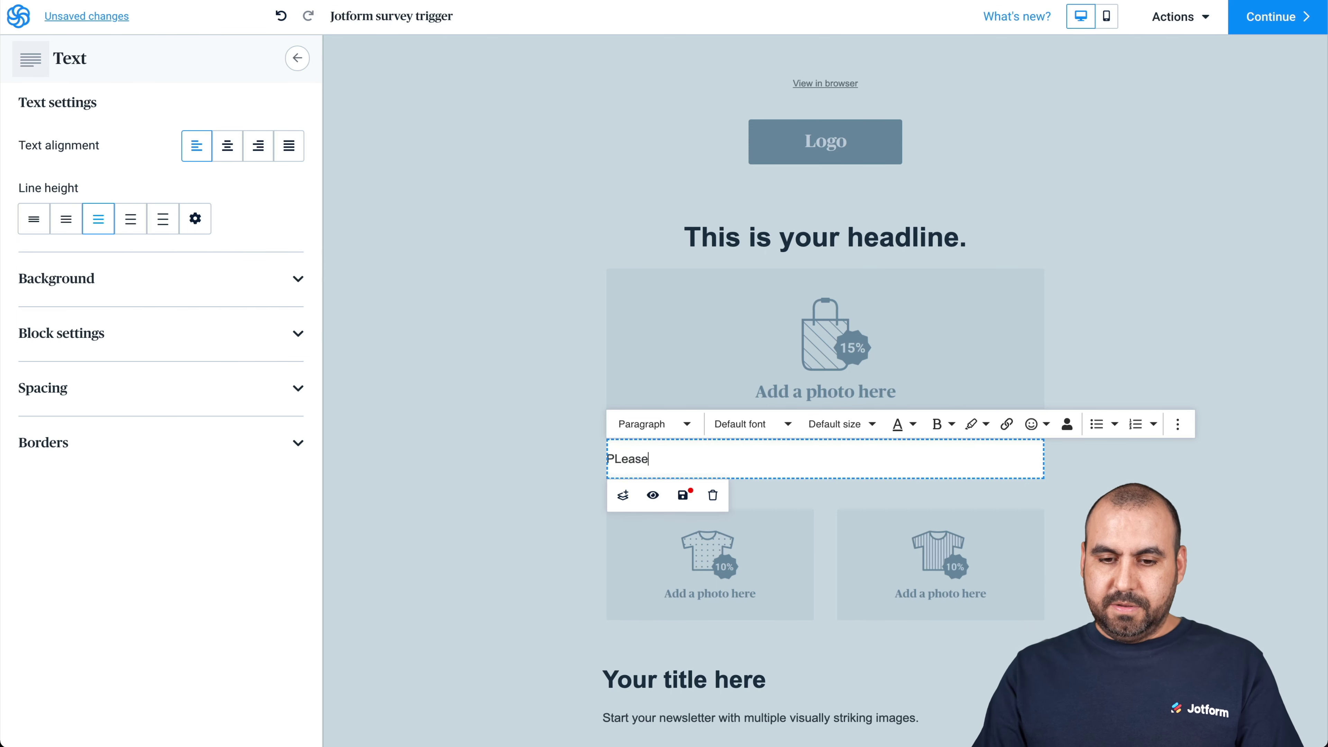
pyautogui.press('BackSpace')
pyautogui.press('BackSpace')
pyautogui.press('BackSpace')
pyautogui.press('BackSpace')
pyautogui.press('BackSpace')
pyautogui.press('BackSpace')
pyautogui.write('Che')
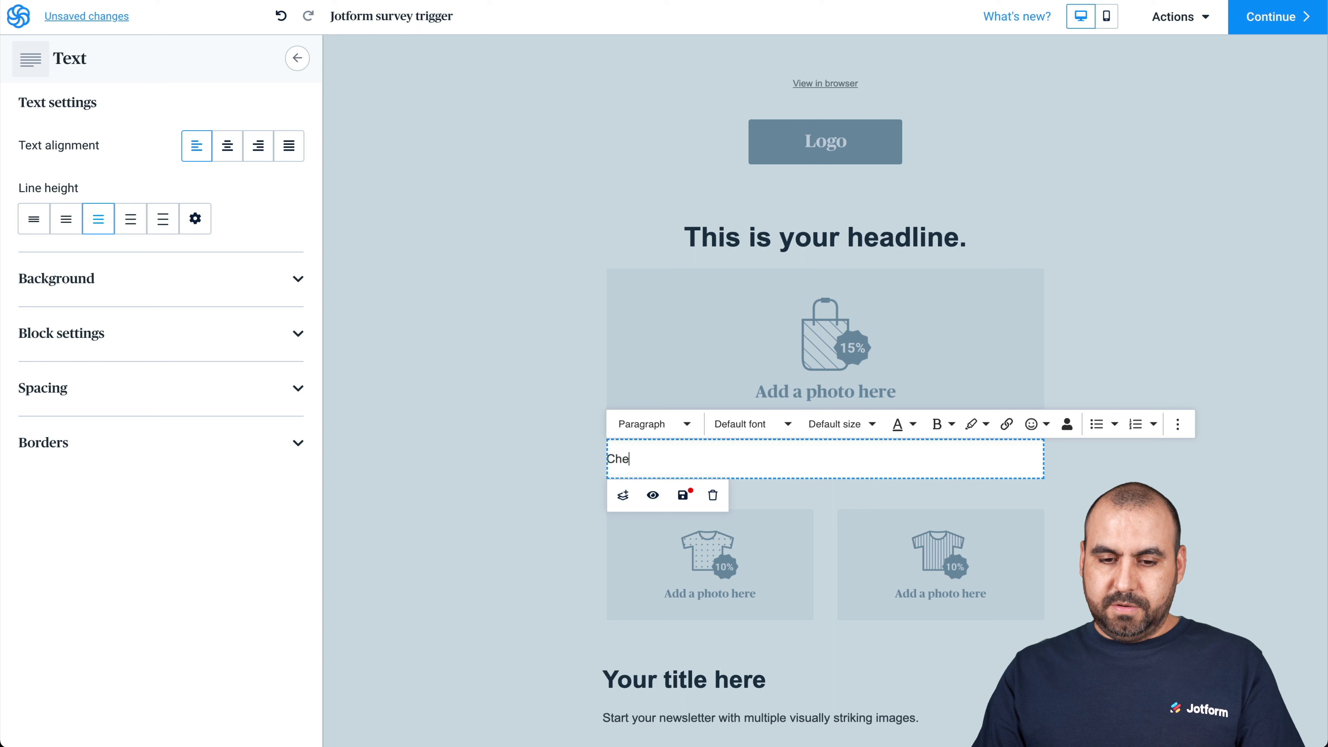
pyautogui.write('ck out our ')
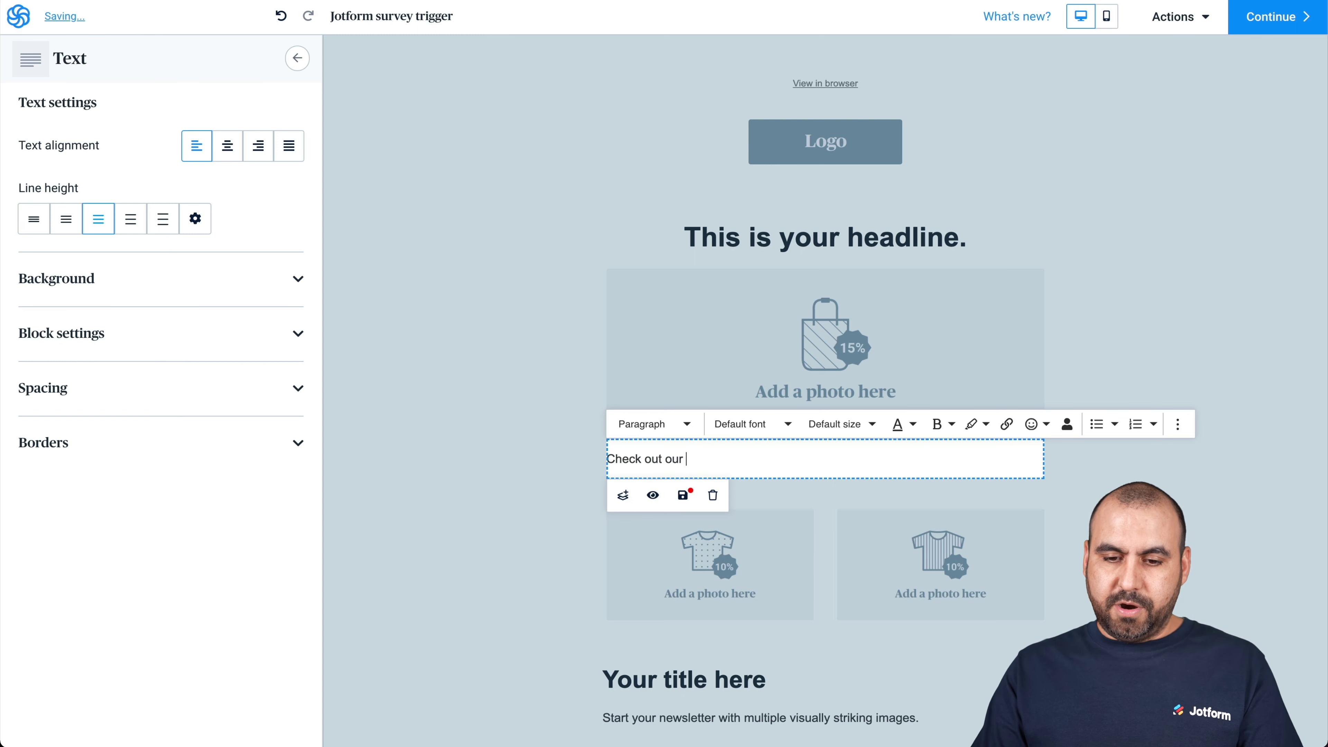
pyautogui.write('surv')
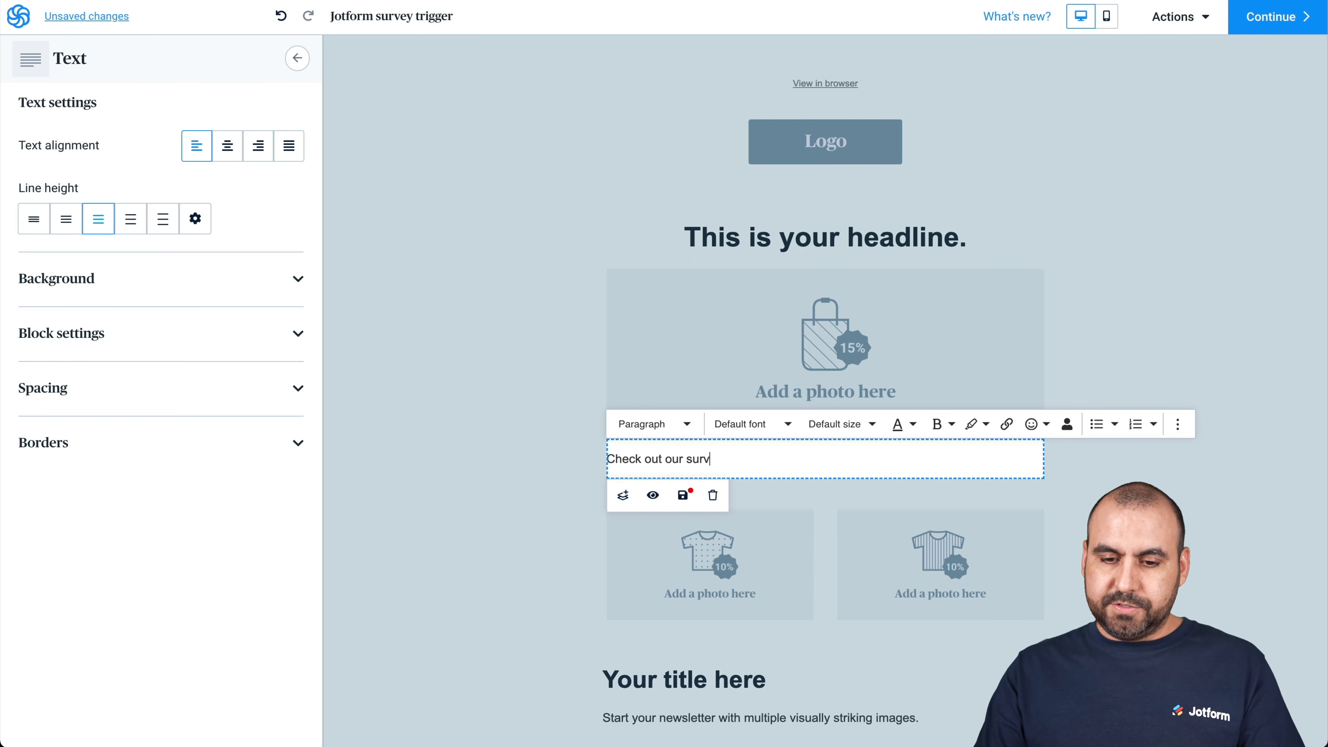
pyautogui.write('ey and get a change')
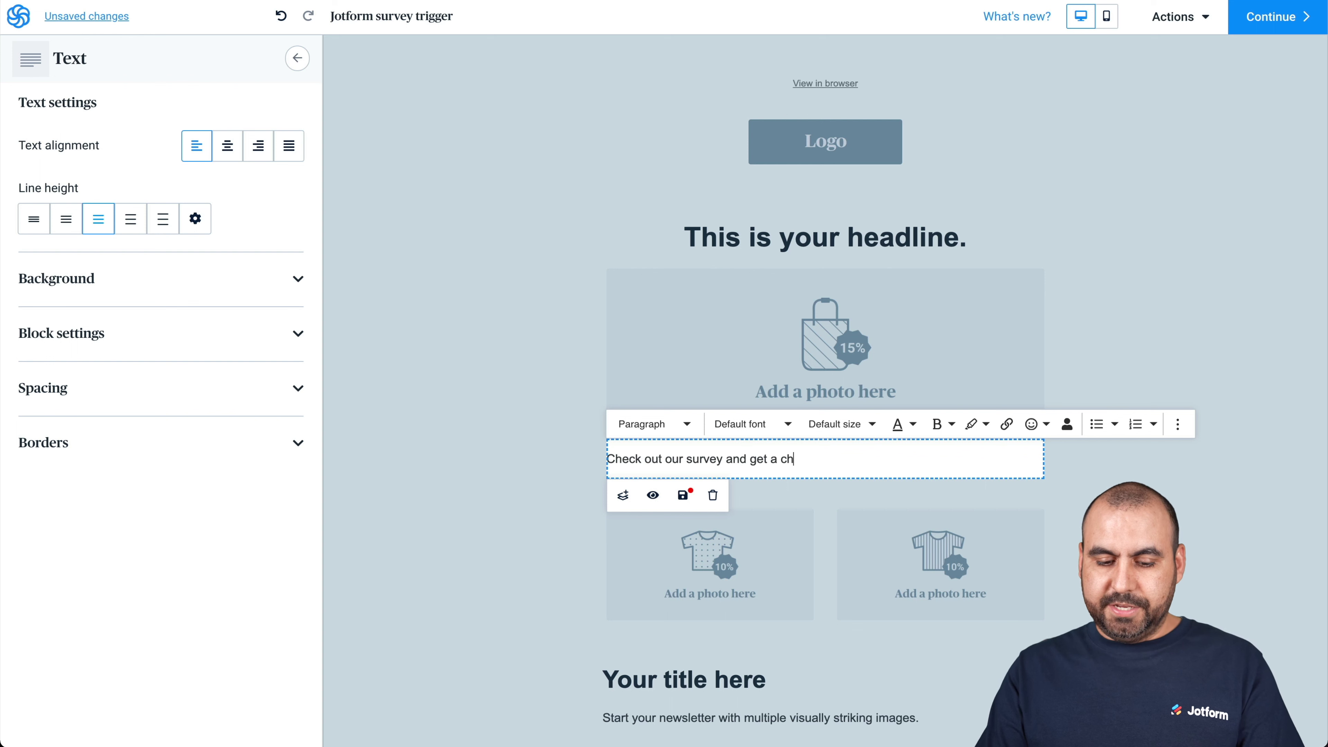
pyautogui.press('BackSpace')
pyautogui.press('BackSpace')
pyautogui.write('ce to win ')
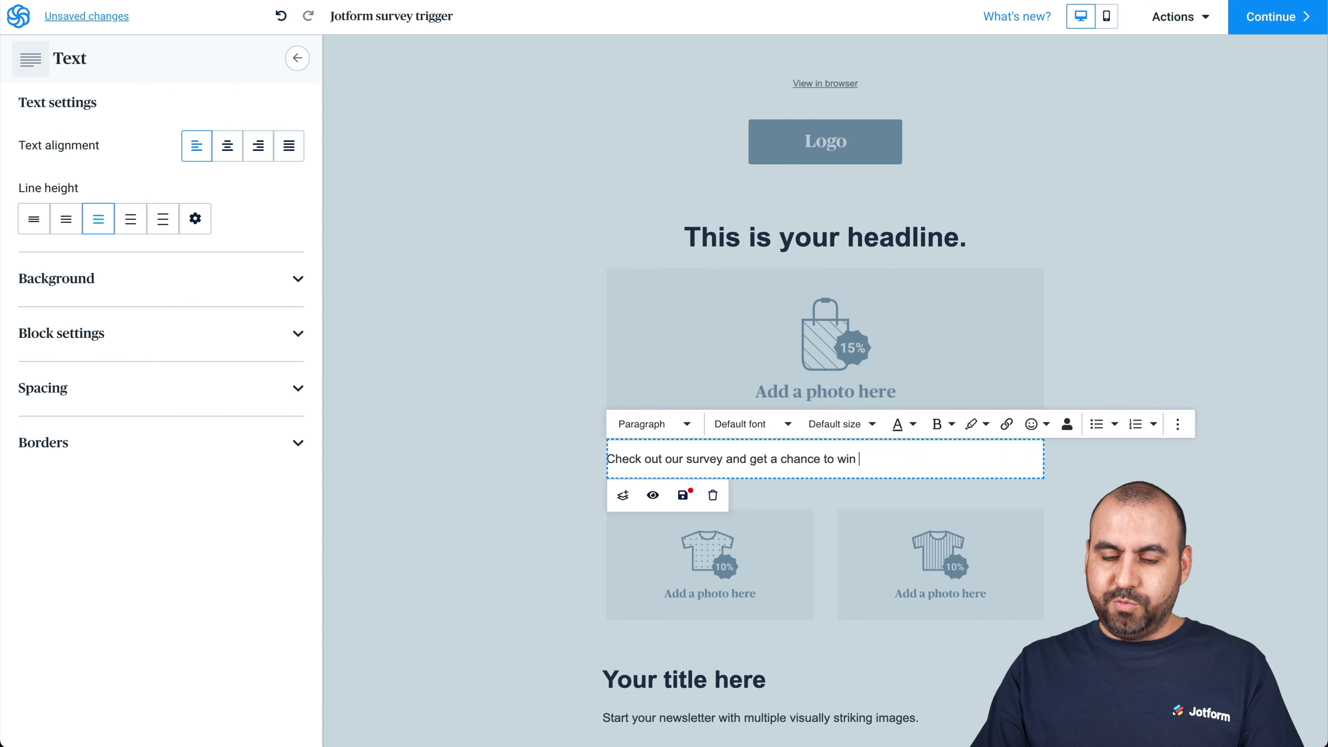
pyautogui.write('a coupon code:')
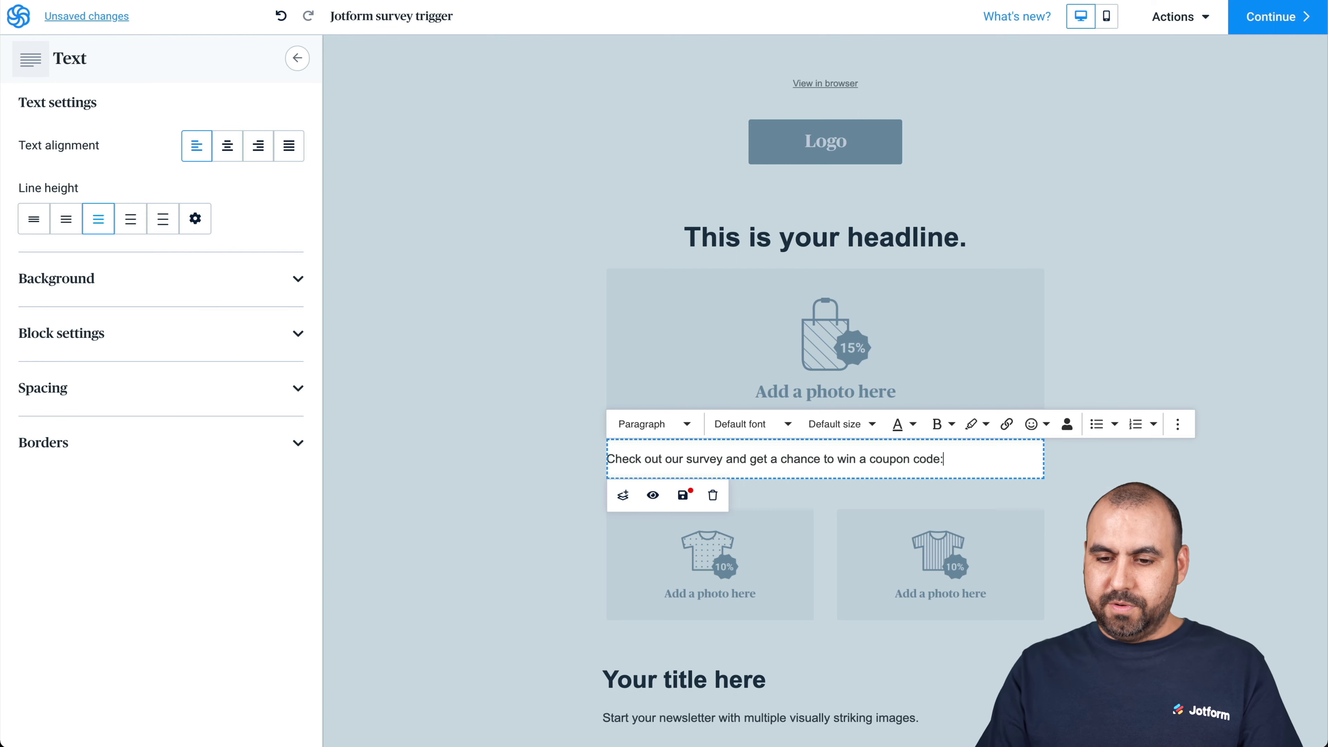
pyautogui.press('Return')
pyautogui.hotkey('ctrl', 'v')
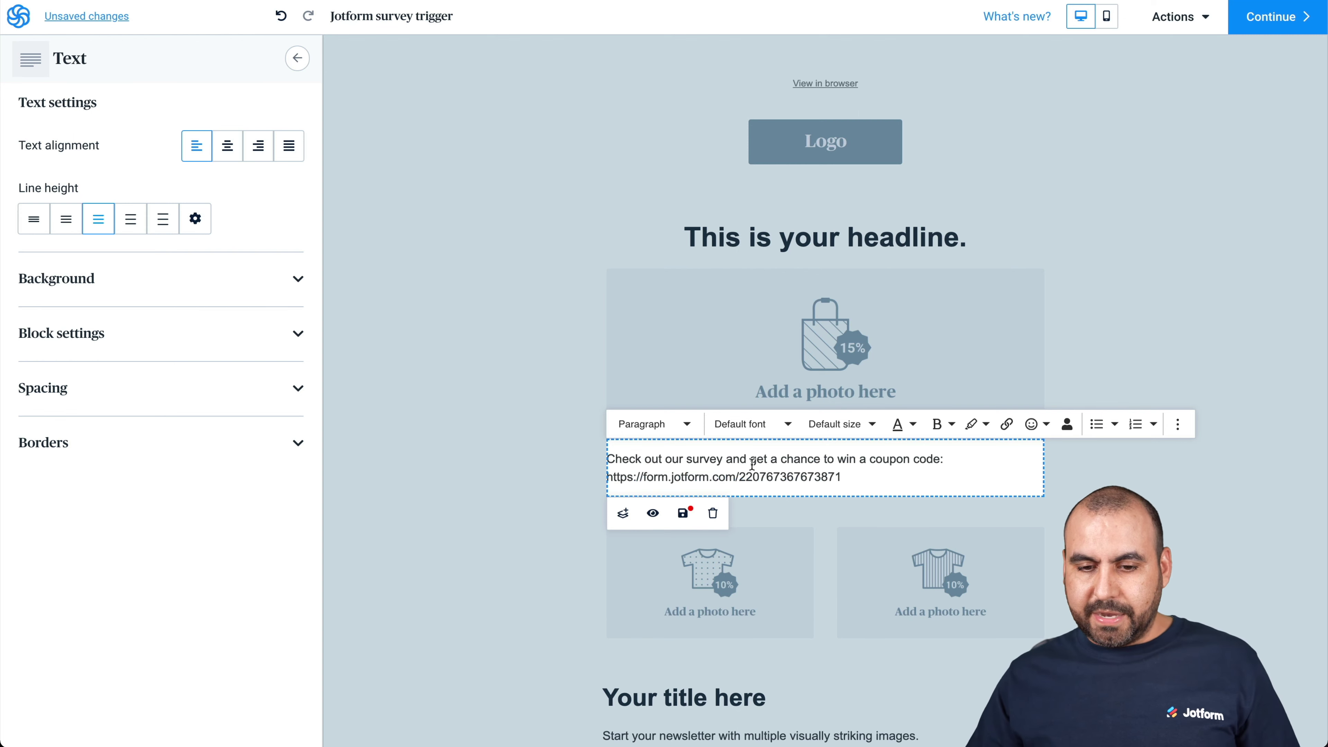
pyautogui.moveTo(609, 477); pyautogui.dragTo(719, 478)
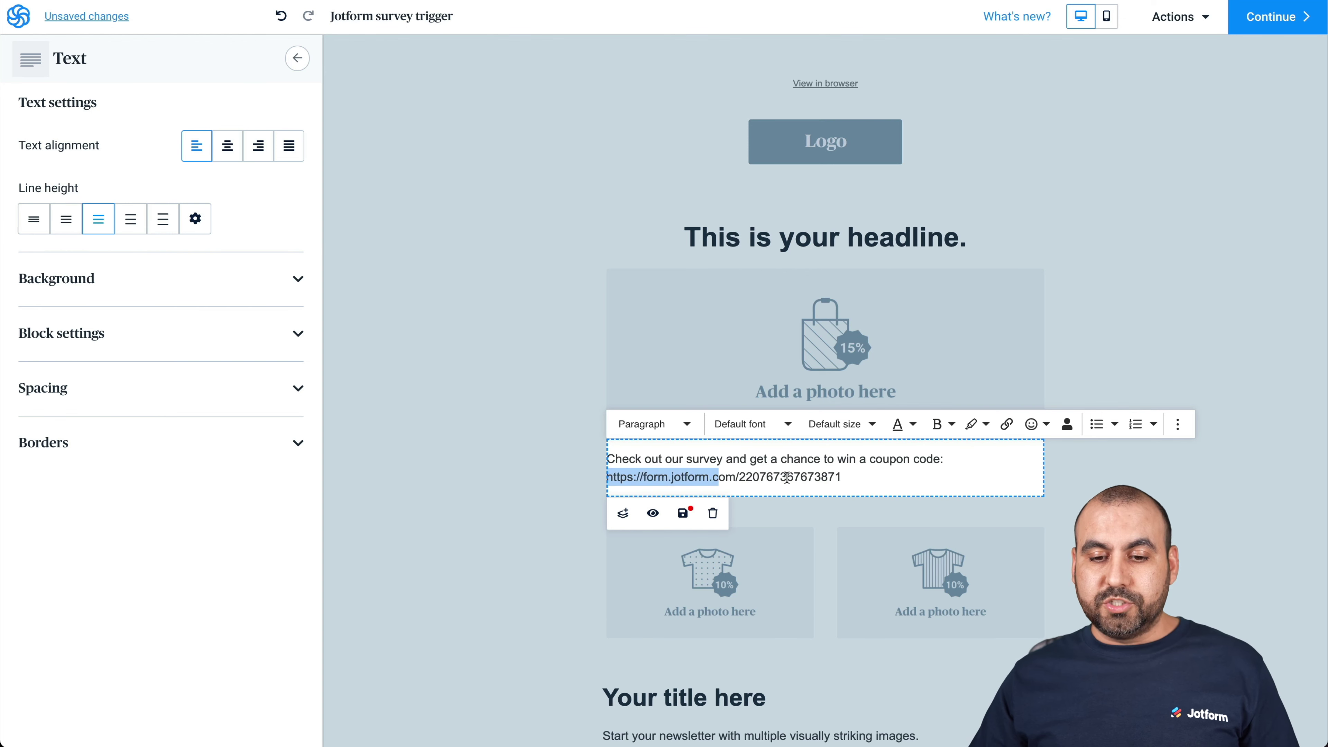
pyautogui.click(786, 478)
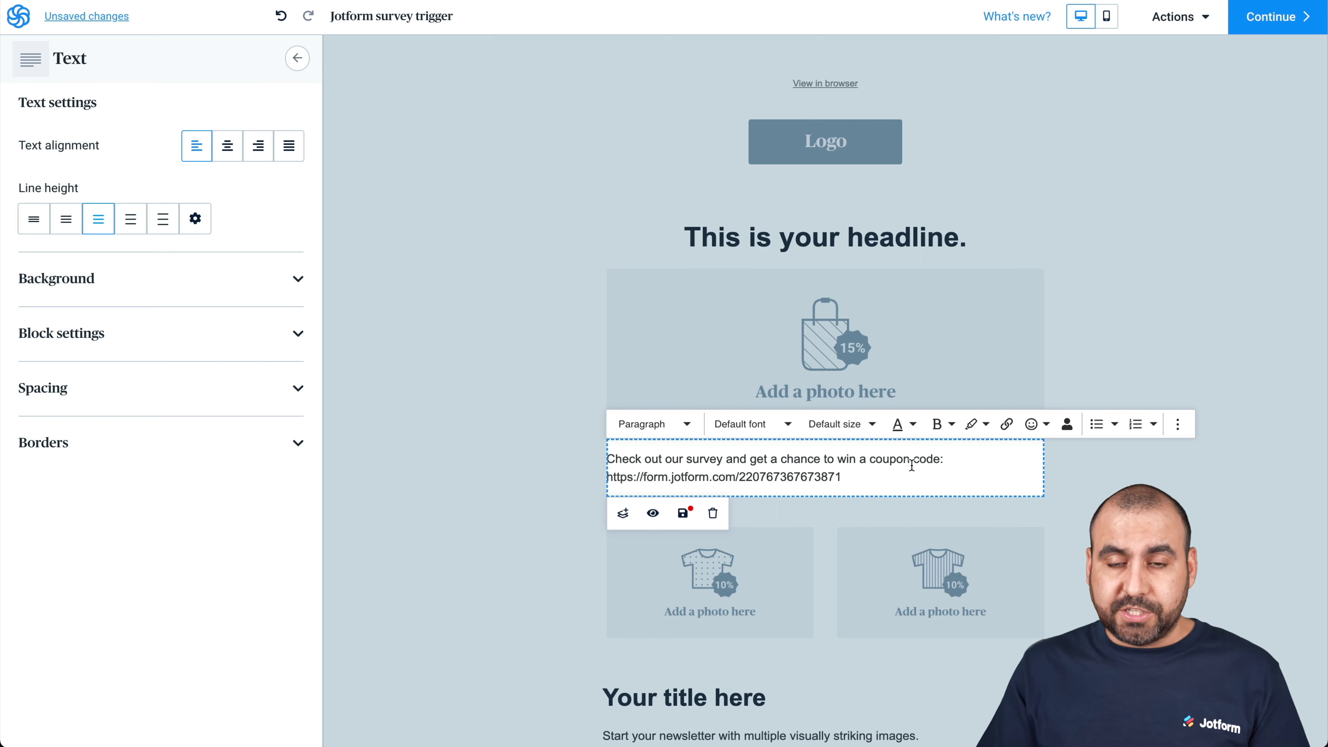
pyautogui.click(570, 333)
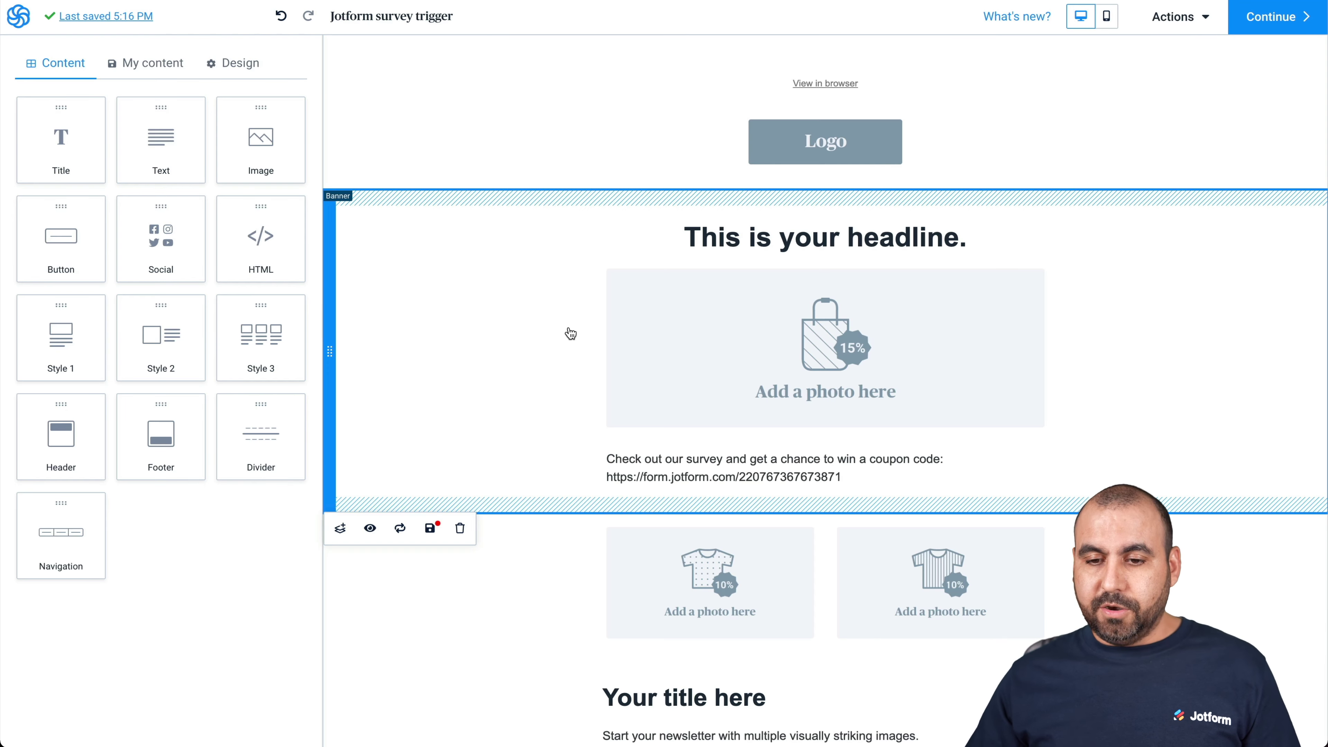
# Finish the email design, then save and activate the Jotform survey trigger template
pyautogui.click(852, 130)
pyautogui.click(784, 304)
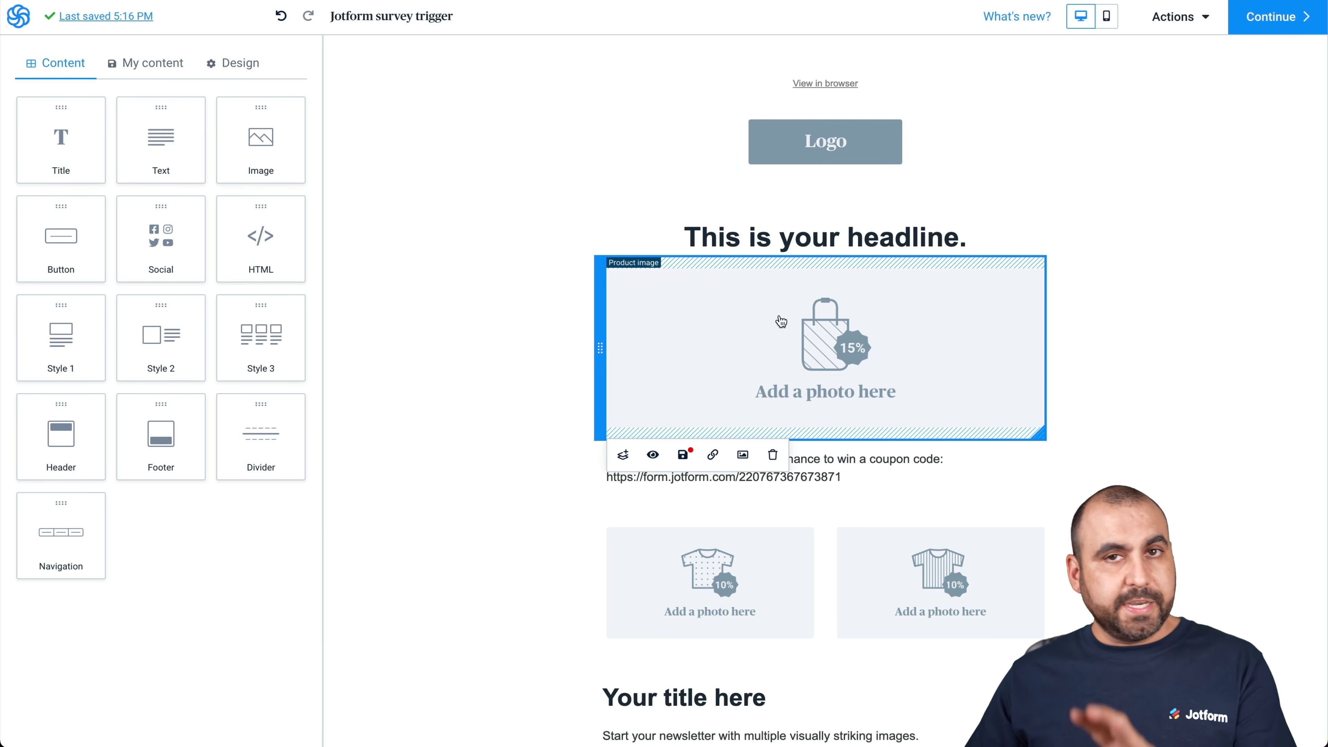
pyautogui.click(1291, 16)
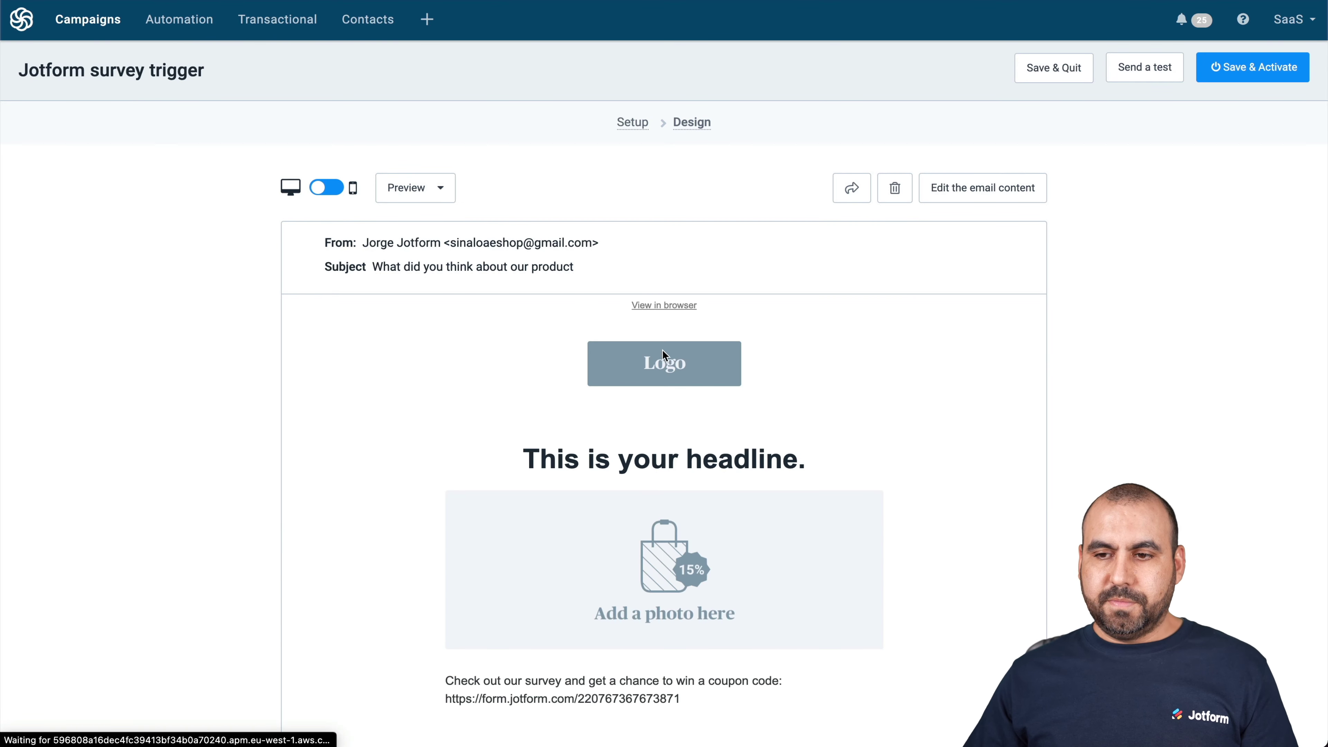
pyautogui.click(1259, 67)
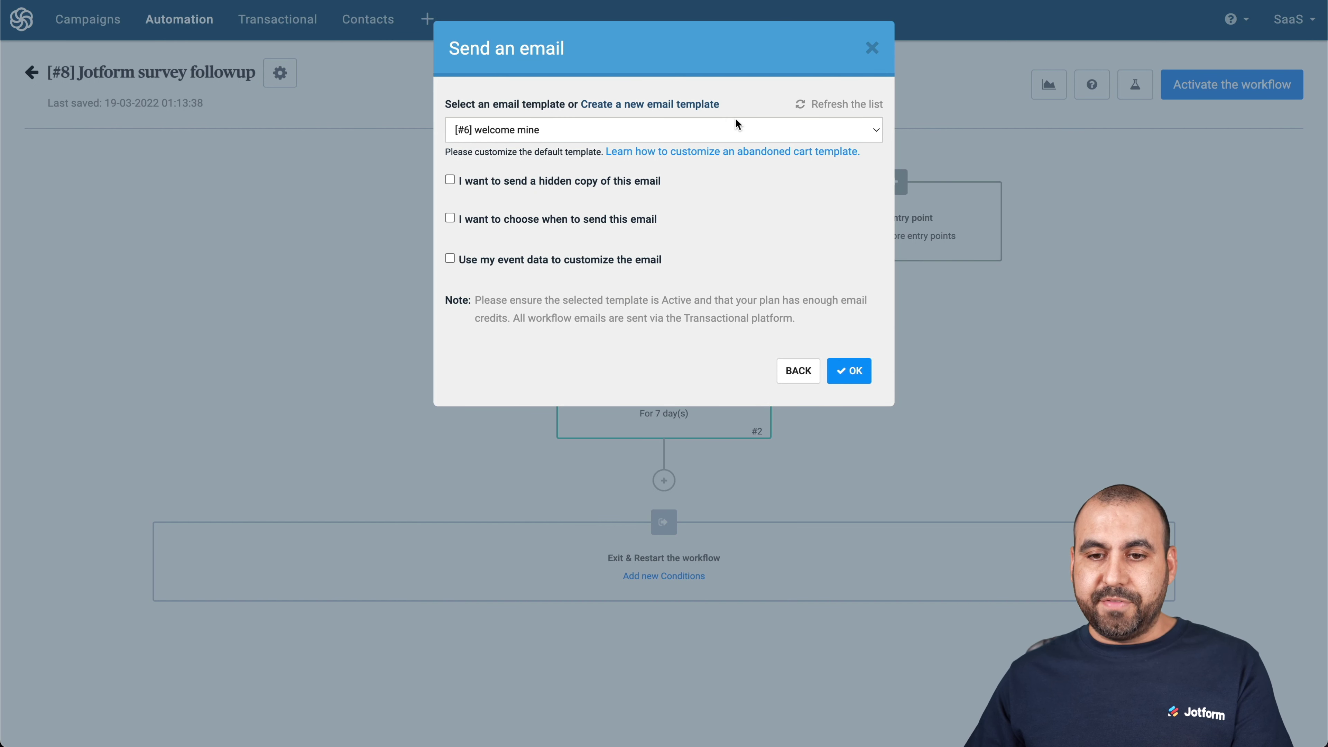
# Refresh the template list for the workflow's email step, select the Jotform survey trigger template, and confirm the step
pyautogui.click(823, 107)
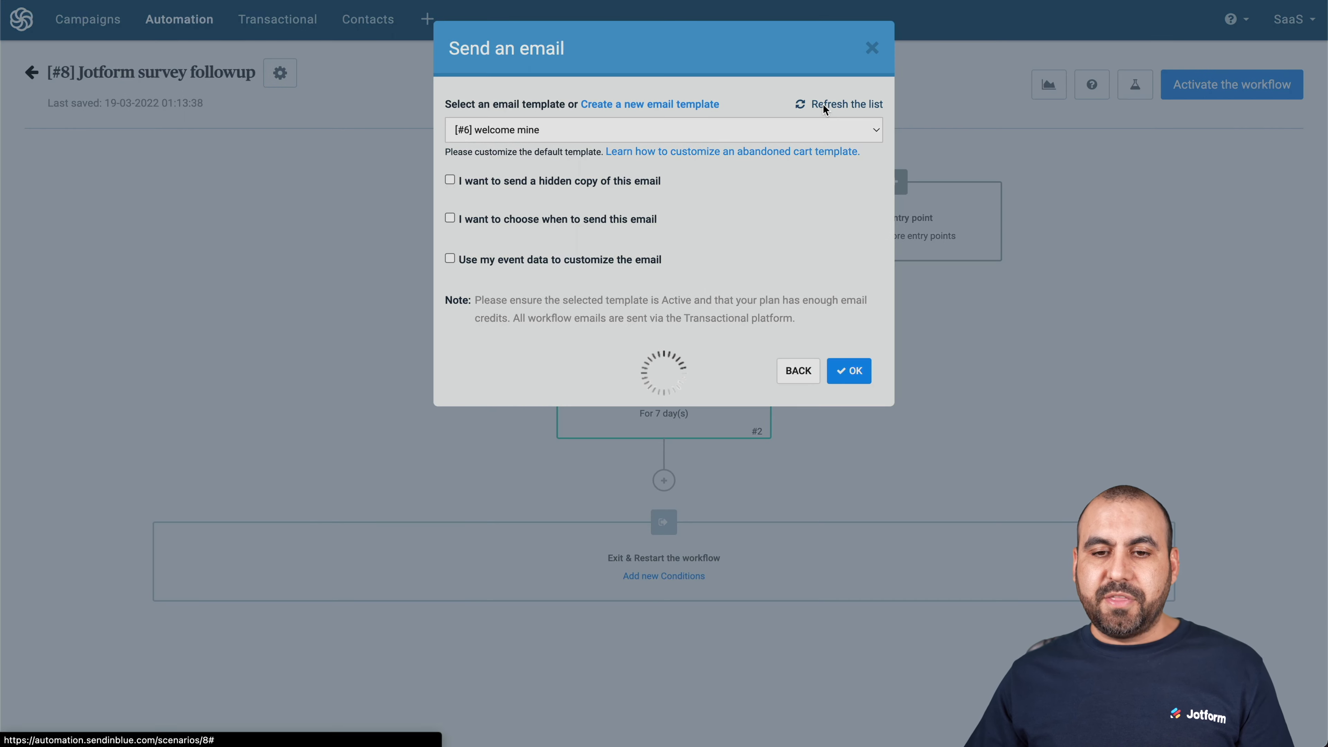
pyautogui.click(710, 126)
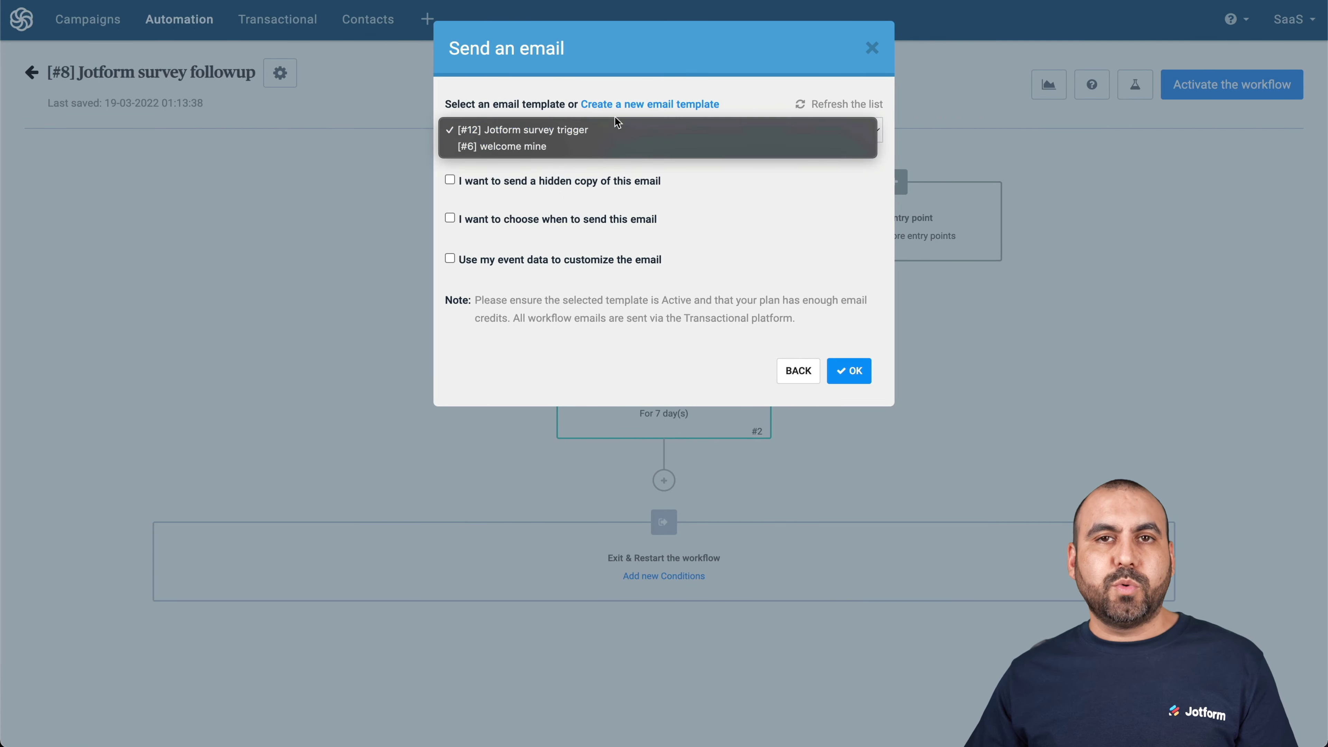
pyautogui.click(600, 123)
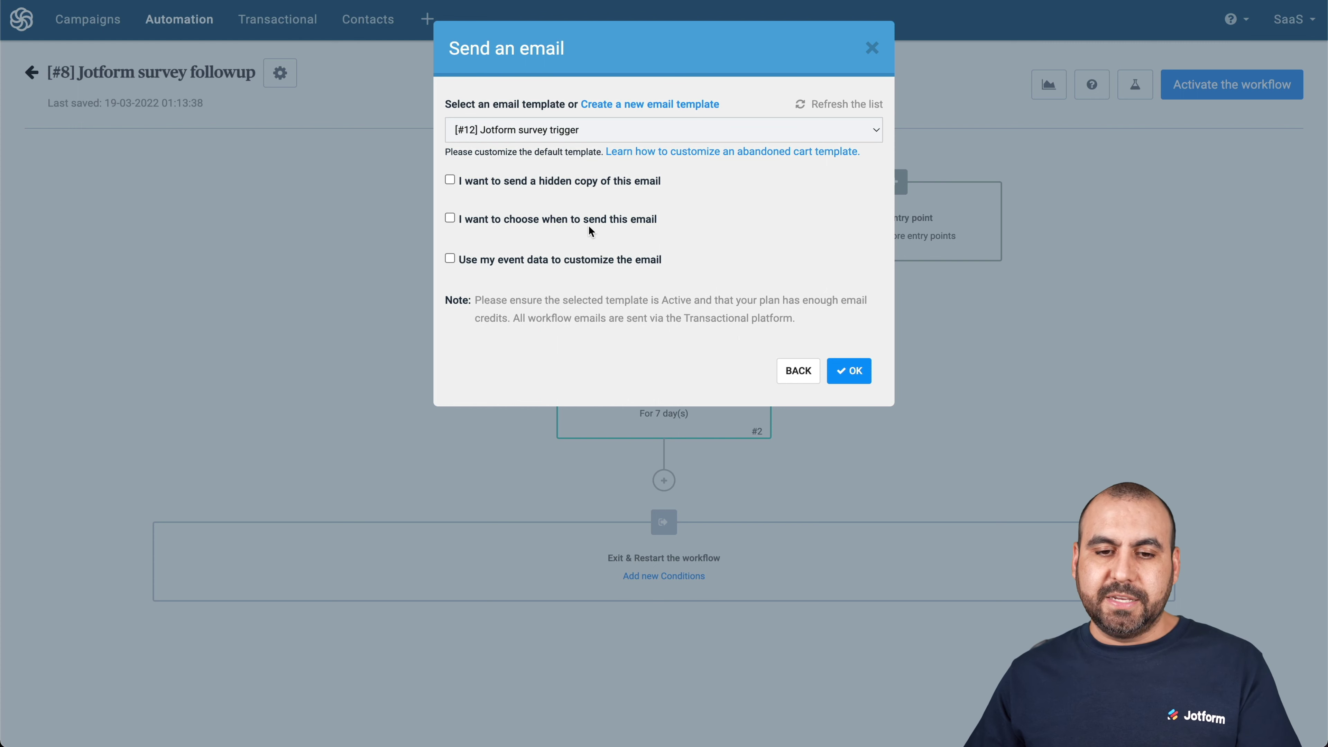
pyautogui.click(847, 369)
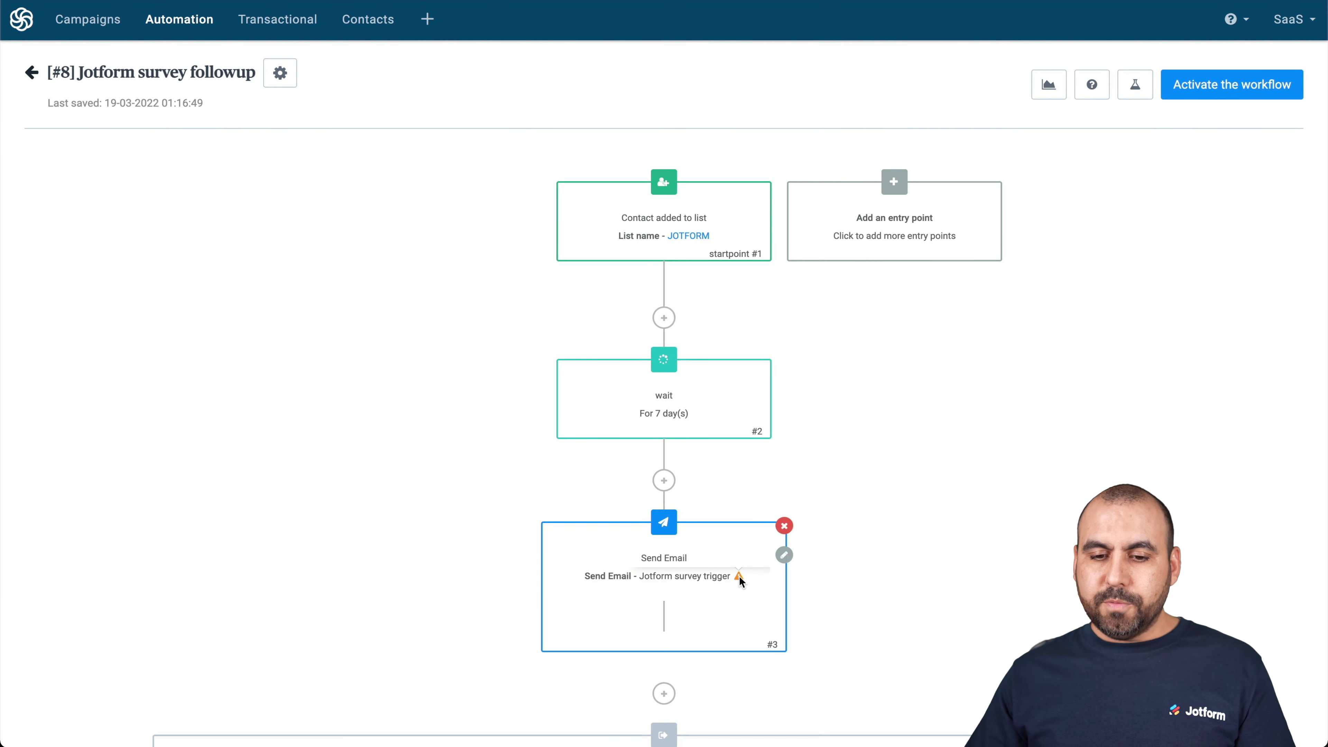
# Review the workflow's entry point, wait and email steps, and activate the Jotform survey followup workflow
pyautogui.moveTo(747, 578)
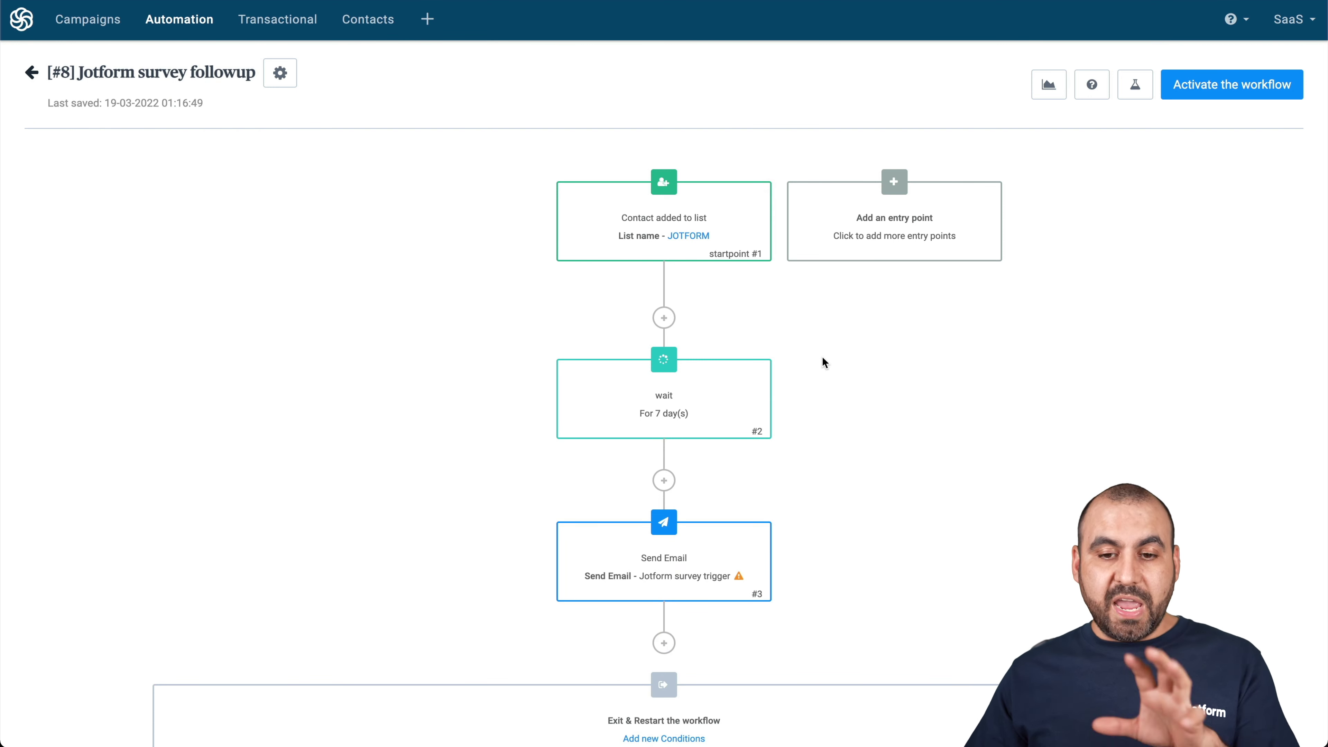
pyautogui.moveTo(677, 175)
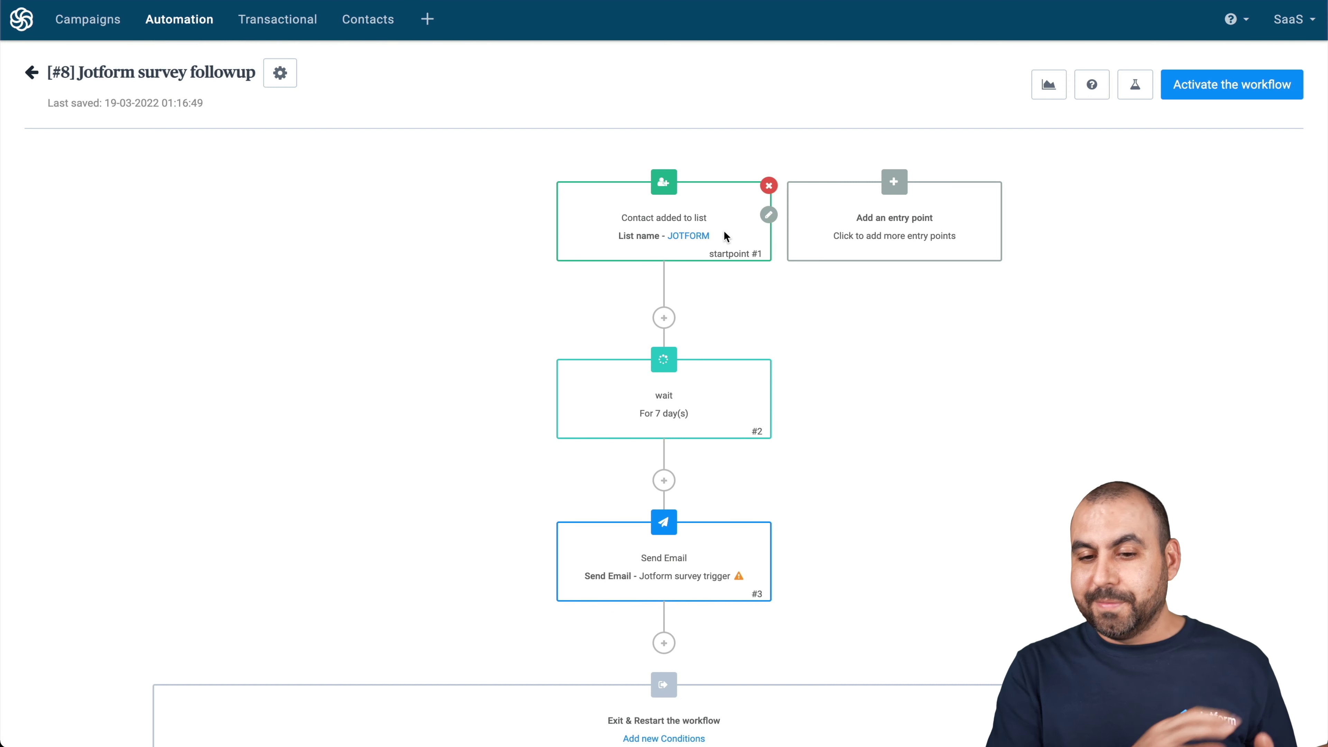
pyautogui.moveTo(691, 377)
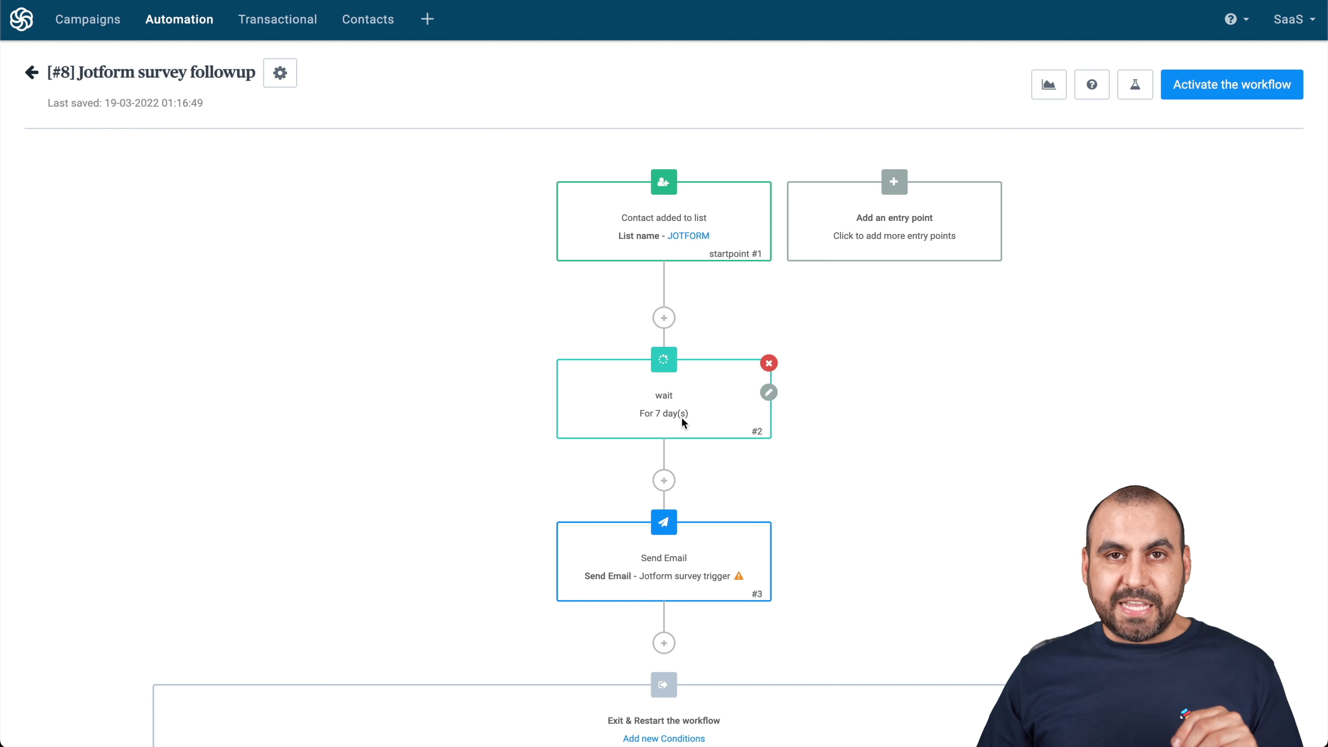
pyautogui.moveTo(666, 558)
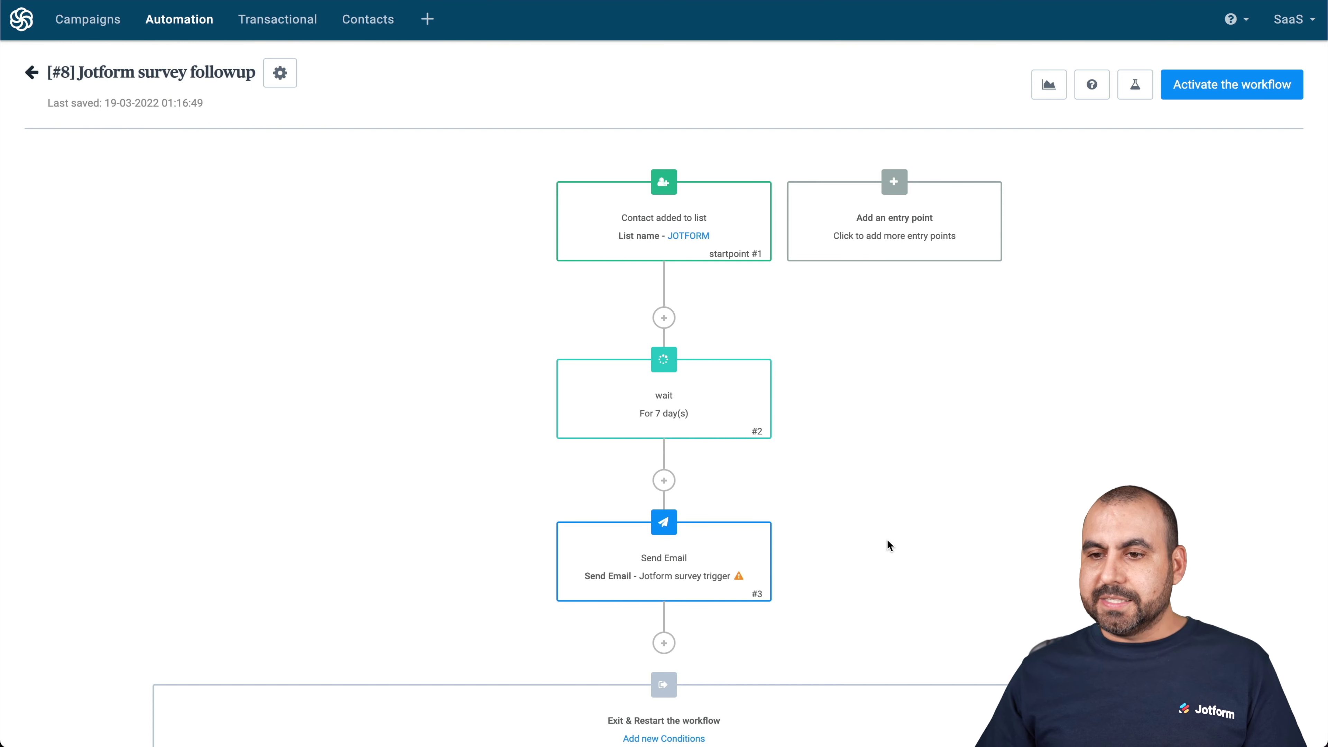
pyautogui.click(1211, 85)
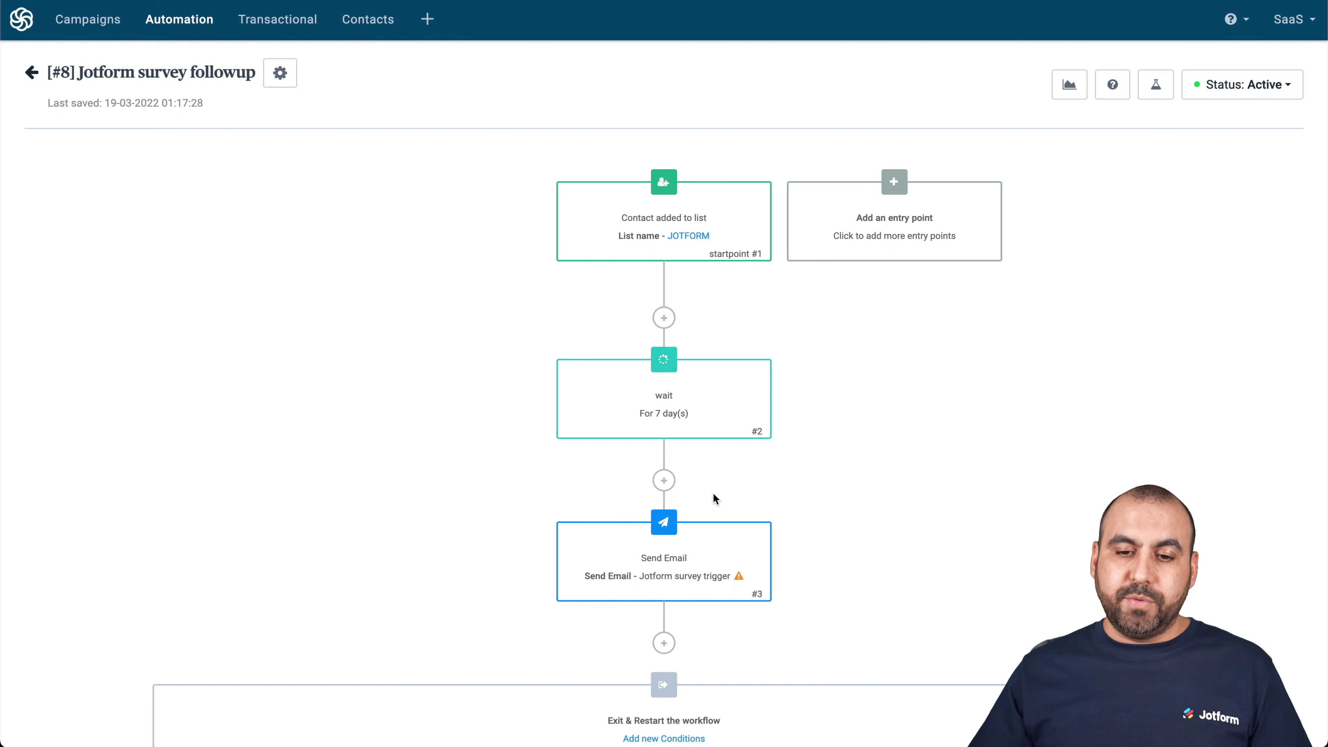
pyautogui.moveTo(670, 517)
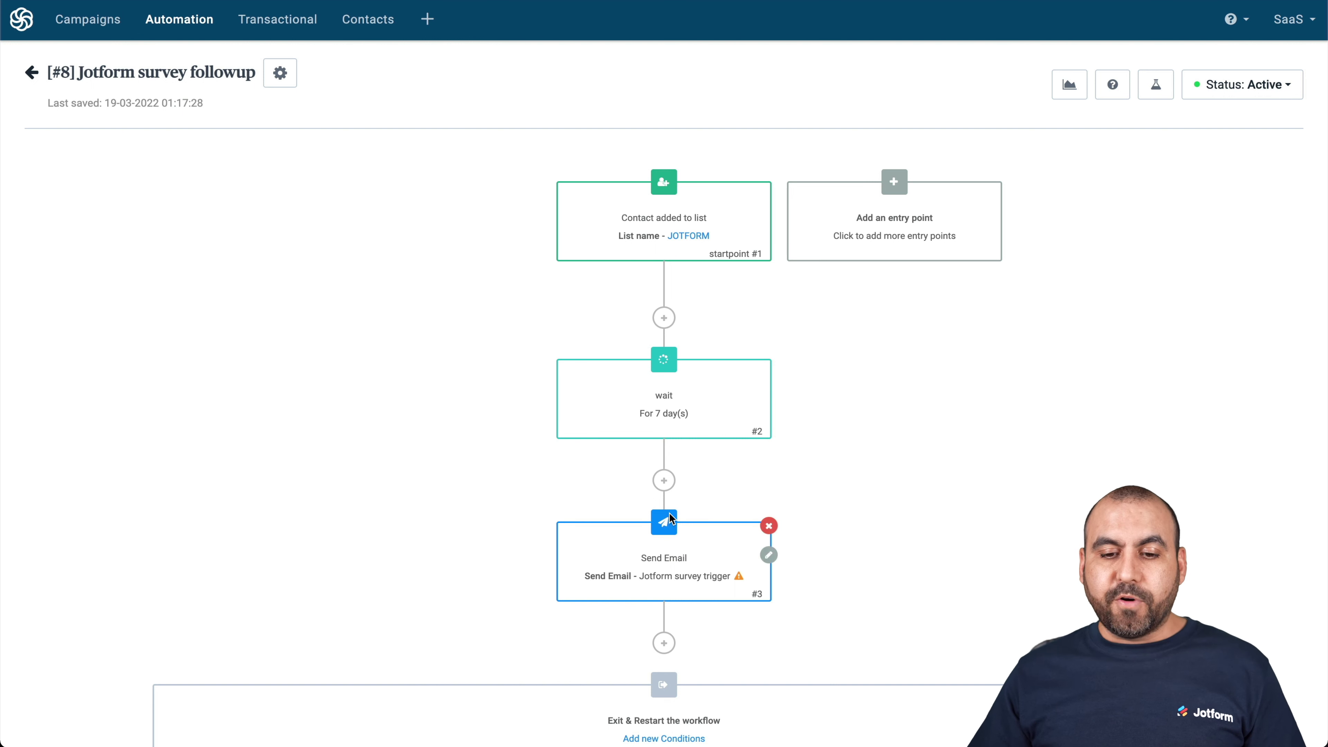